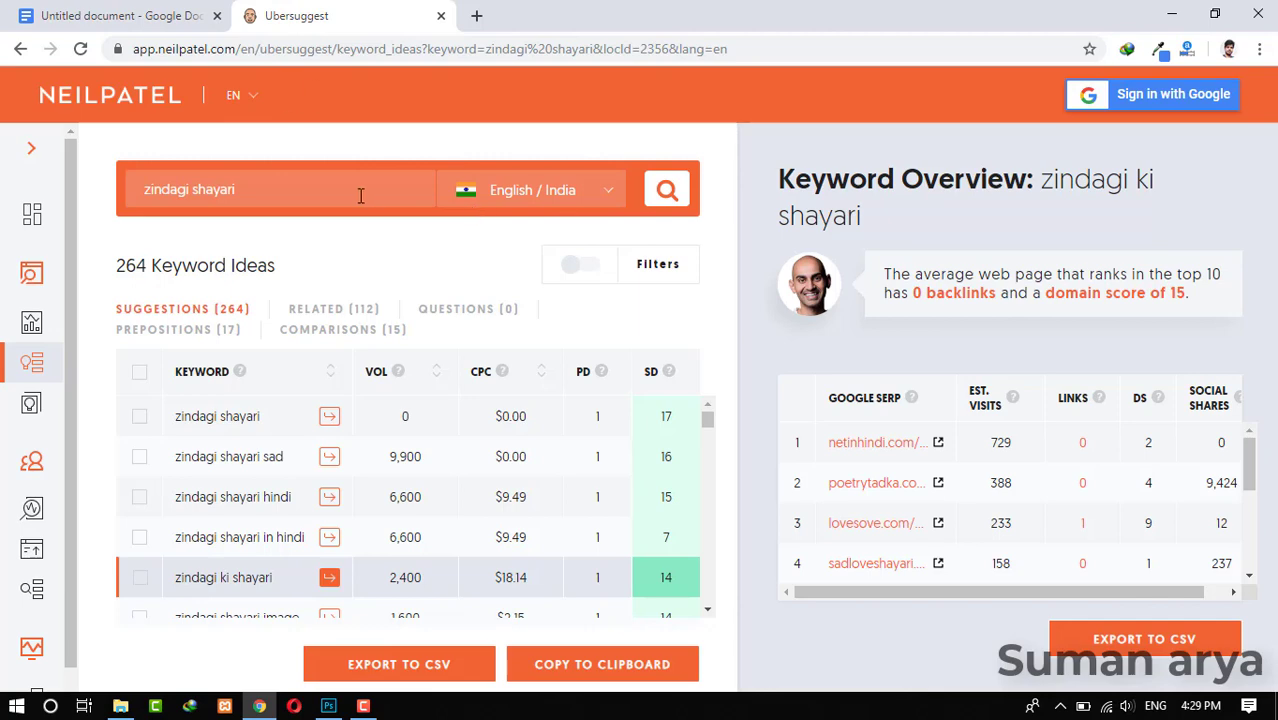
Step: Switch to Photoshop and create a new 800 x 556 pixel RGB document at 72 pixels/inch with a white background
click(145, 14)
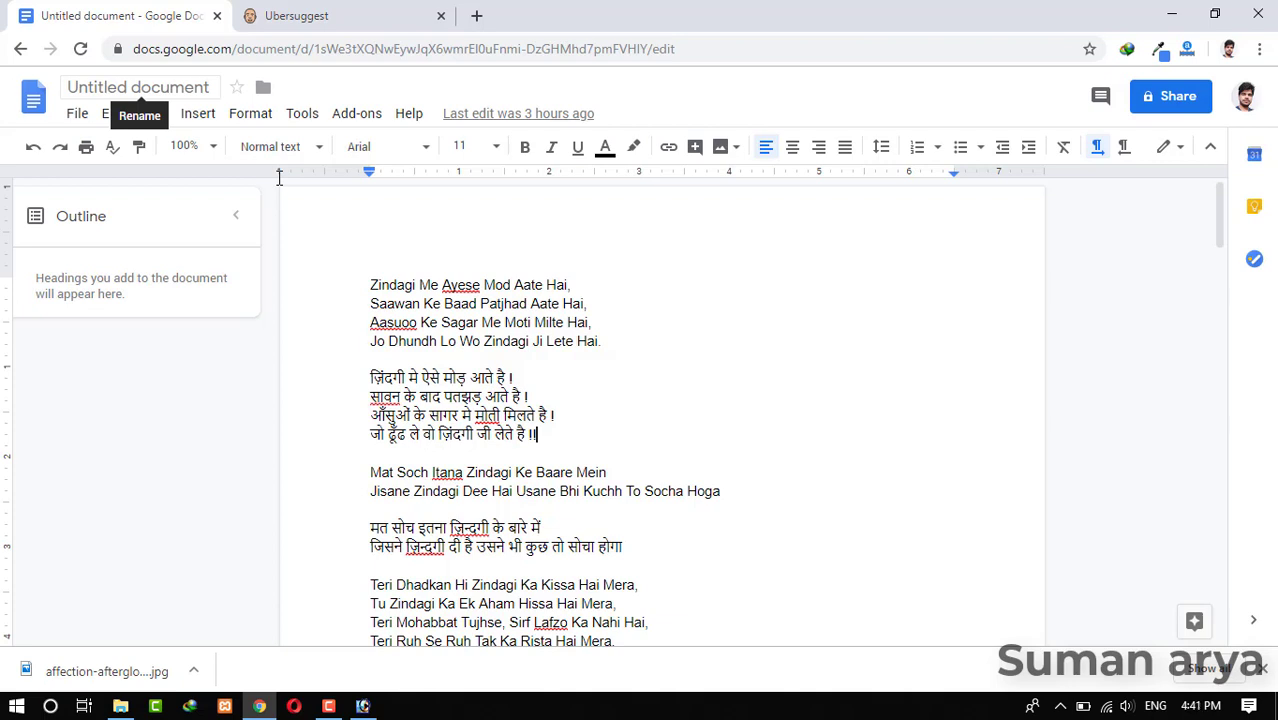
click(363, 706)
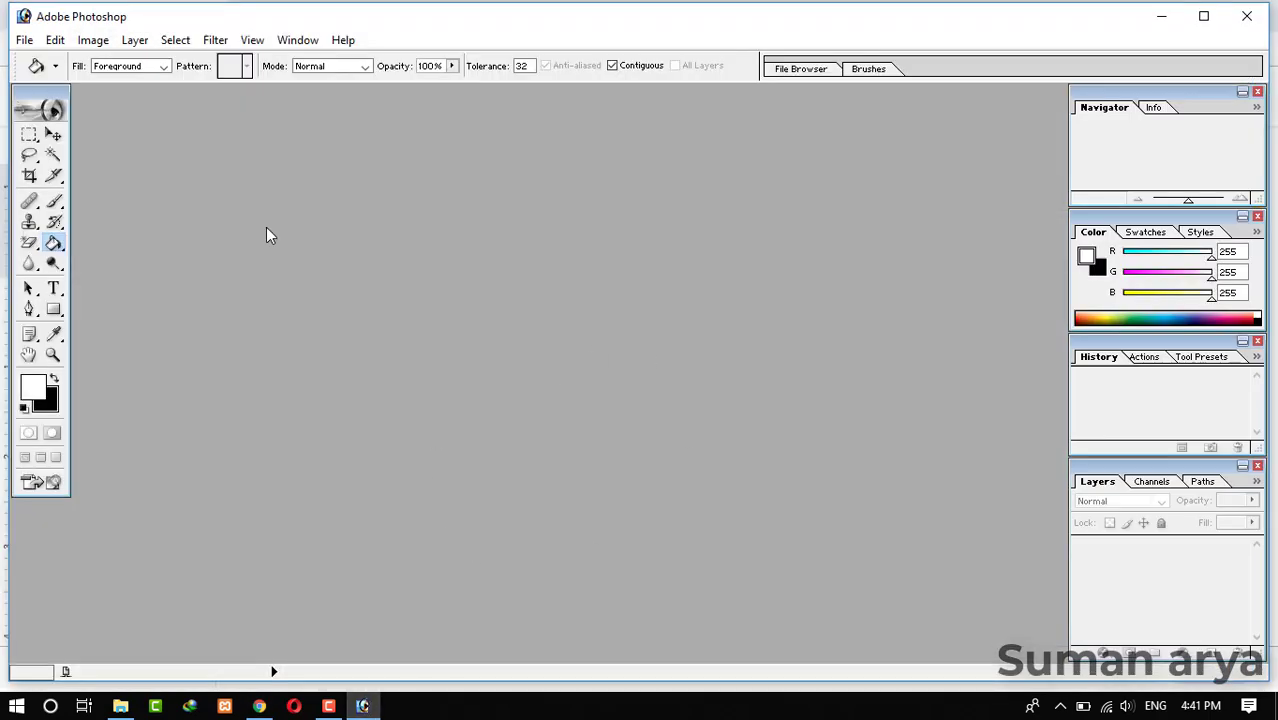
click(24, 40)
mouse_move(54, 40)
click(45, 61)
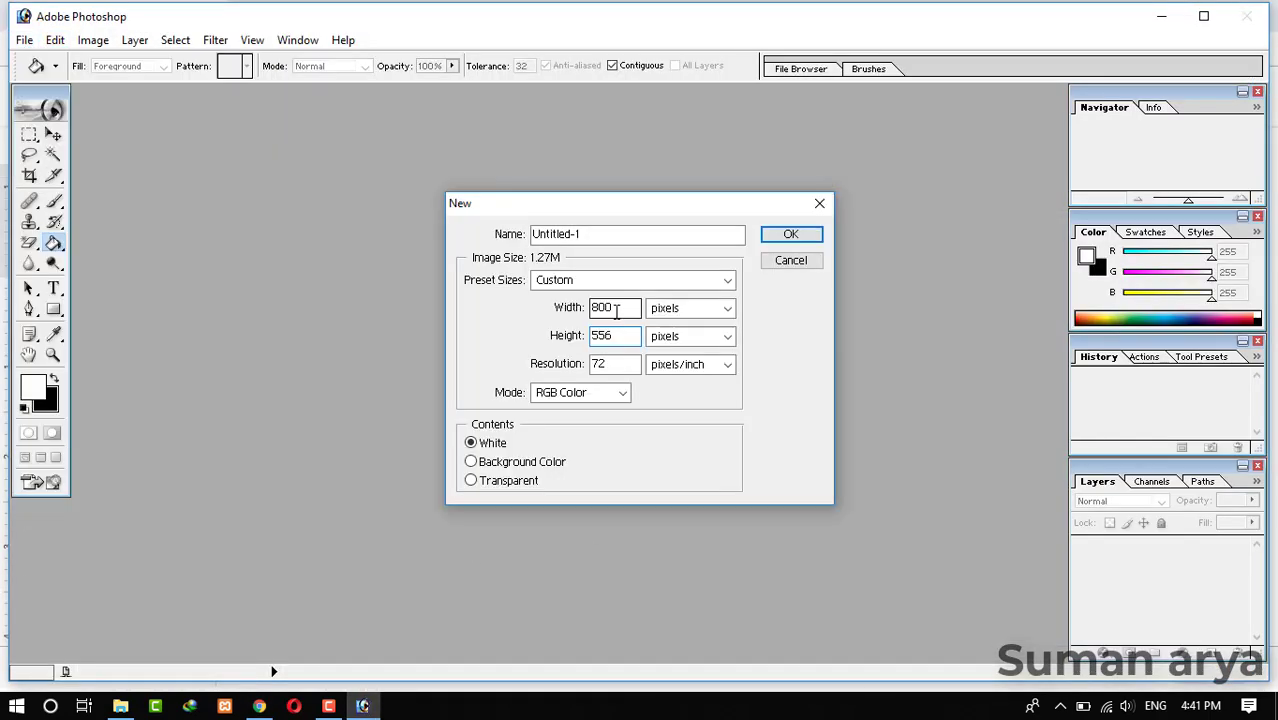
click(779, 238)
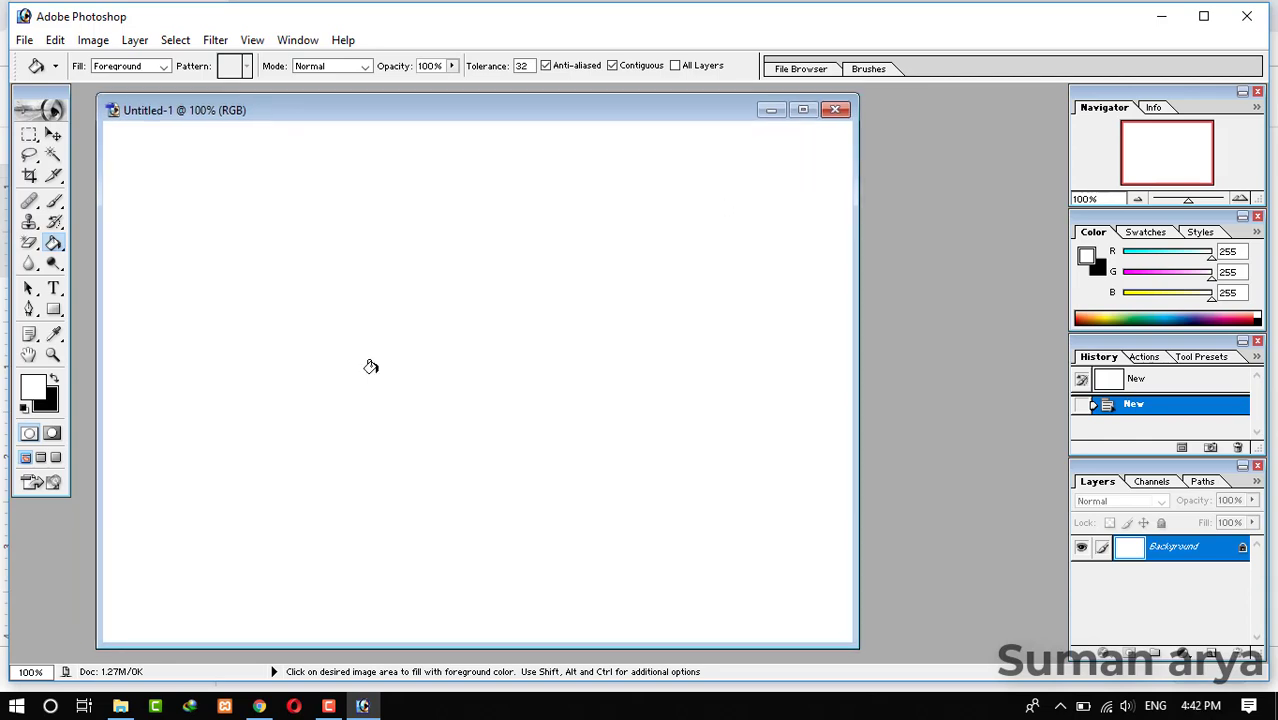
Step: Switch to Chrome and open pexels.com and pixabay.com in separate new tabs
click(260, 707)
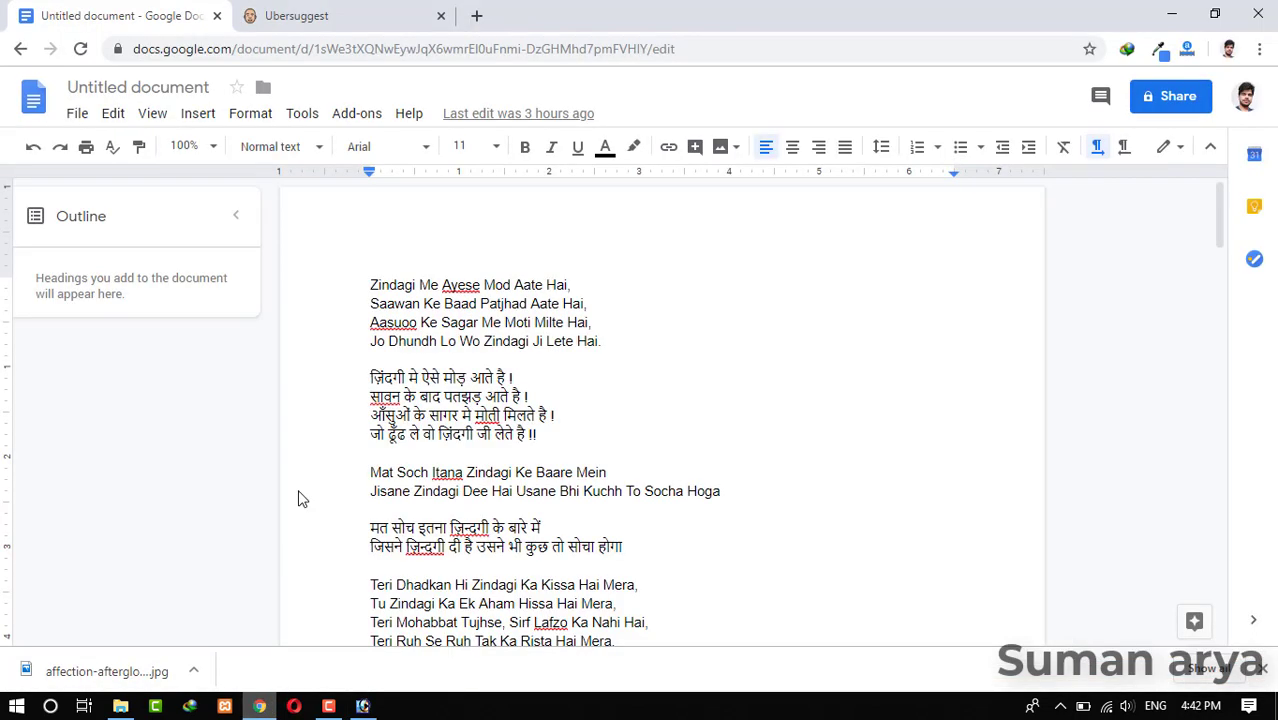
click(475, 12)
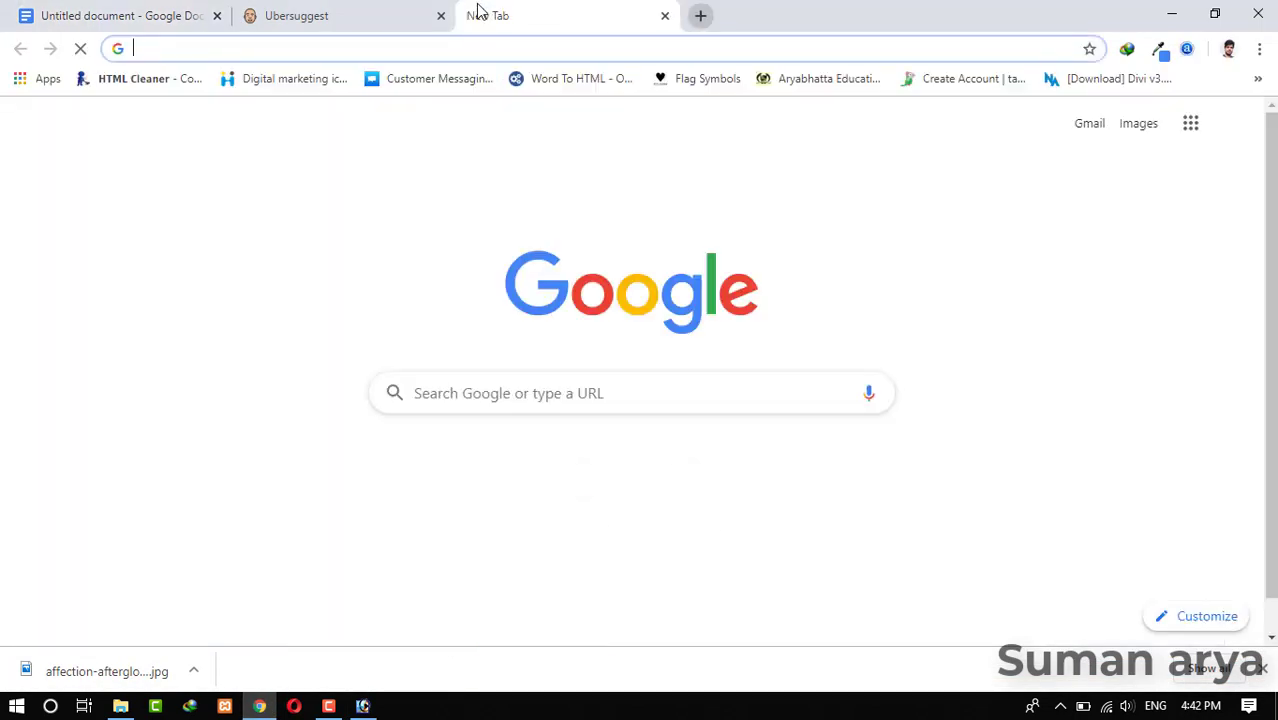
text(pexels.com)
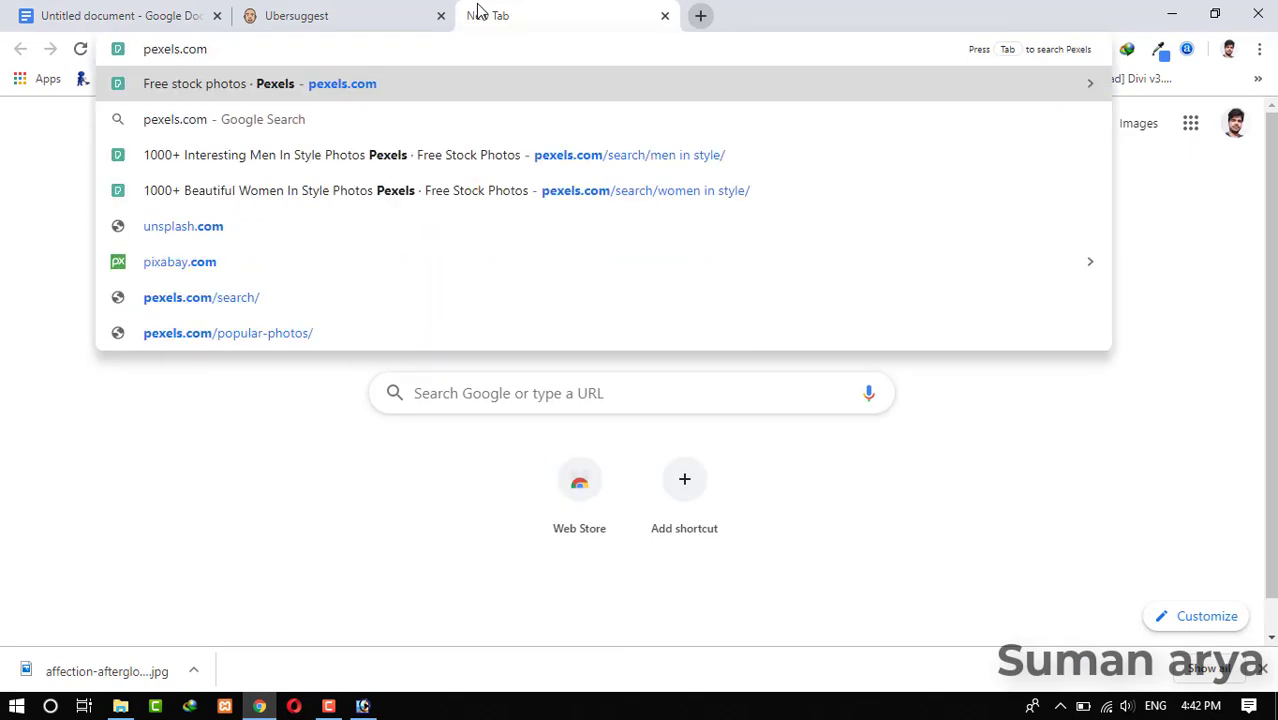
key(Return)
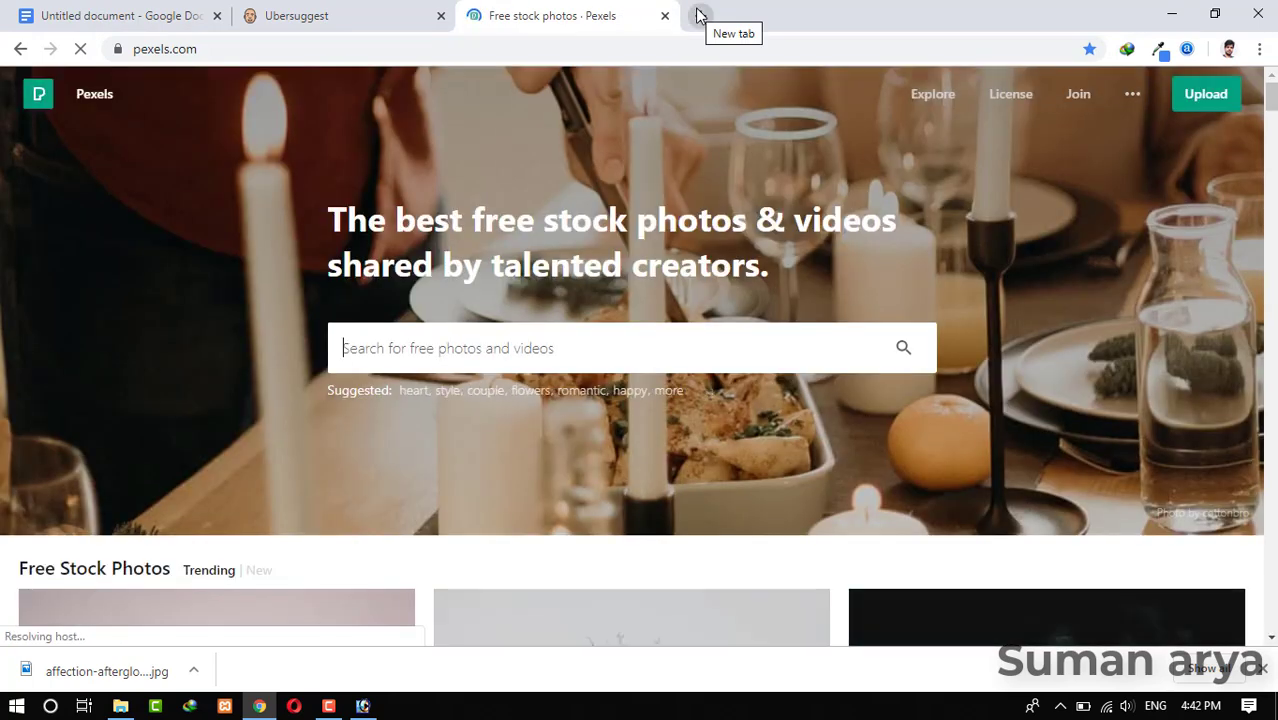
click(699, 15)
text(pix)
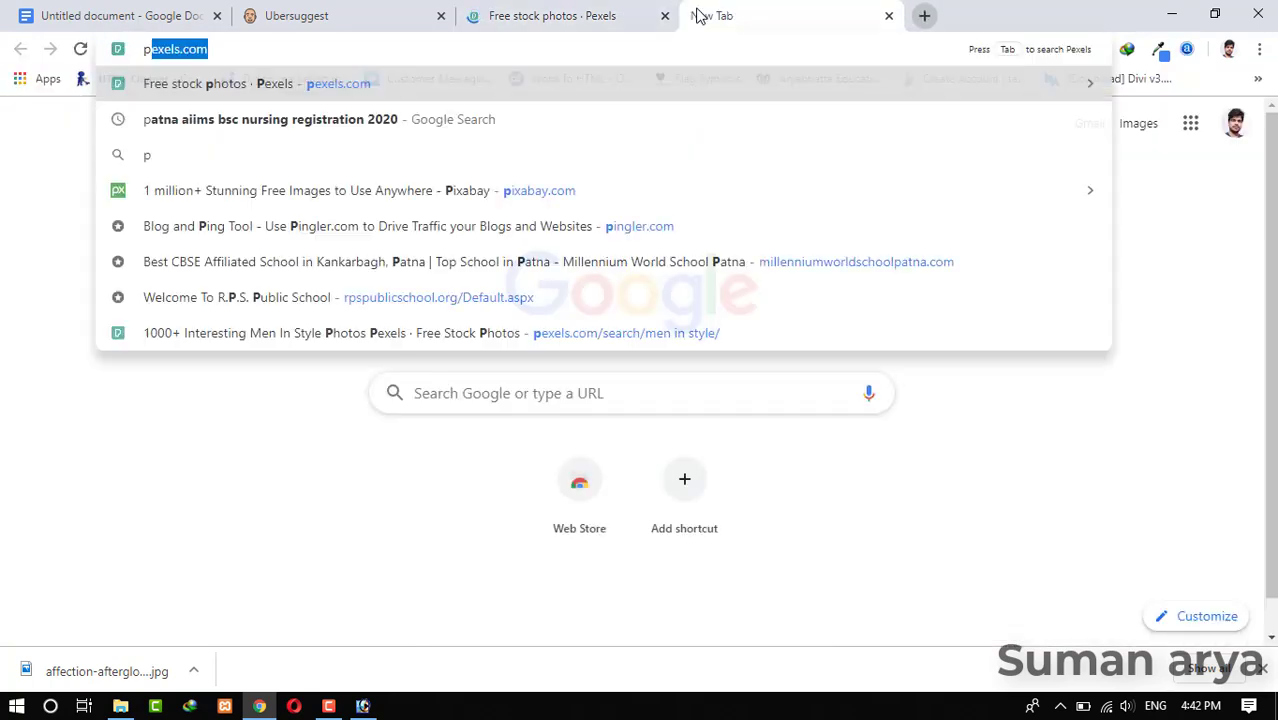
text(abay.com)
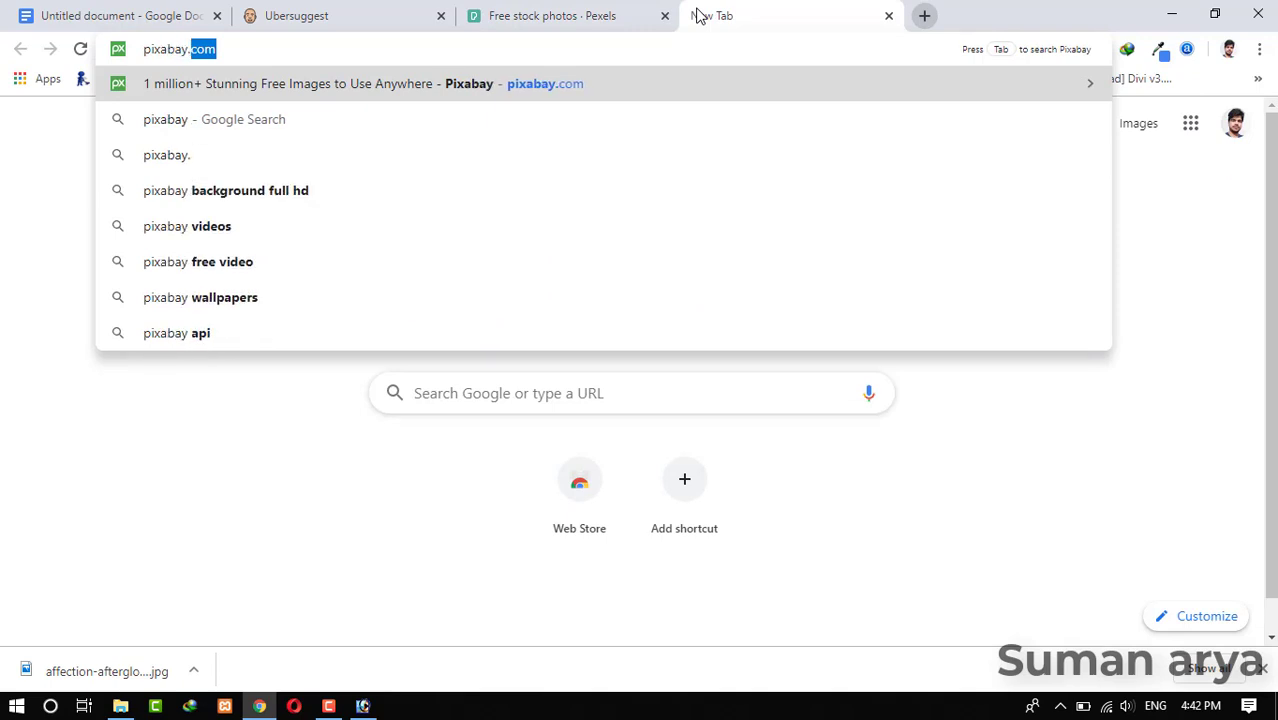
key(Return)
Step: Return to the Pexels site and search its free photos for "love"
key(ctrl+shift+Tab)
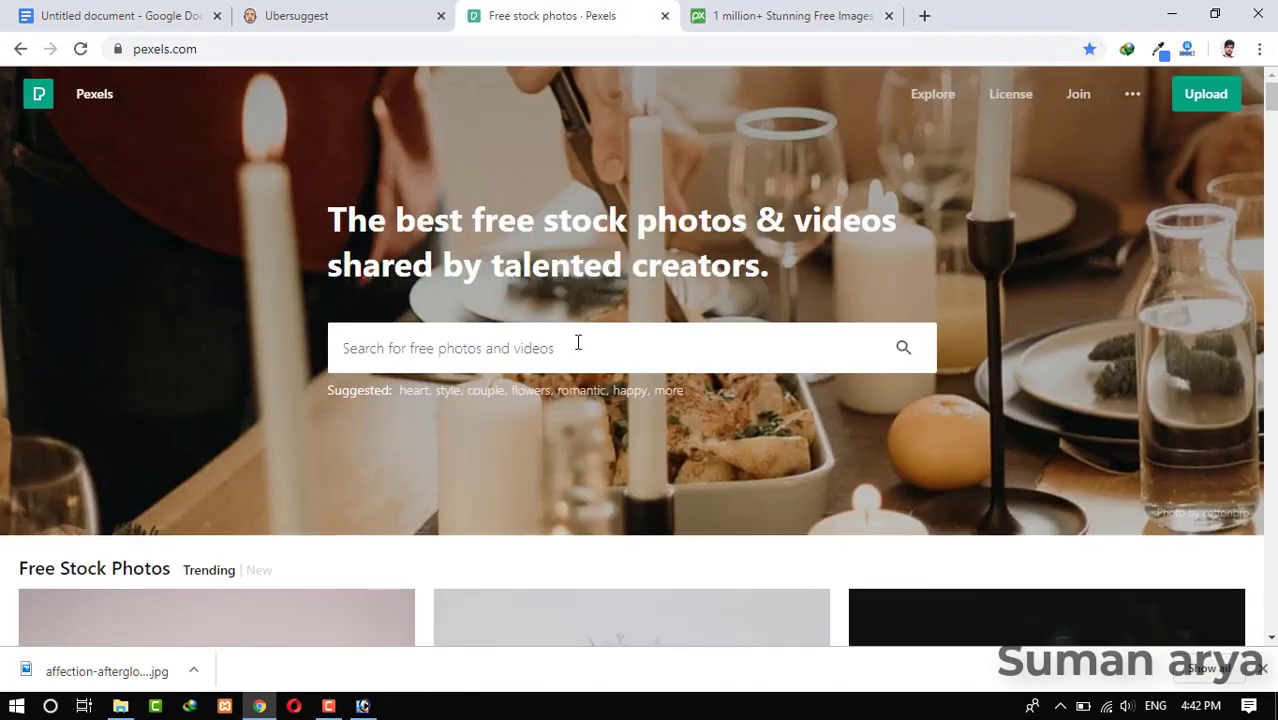
click(578, 343)
text(love)
key(Return)
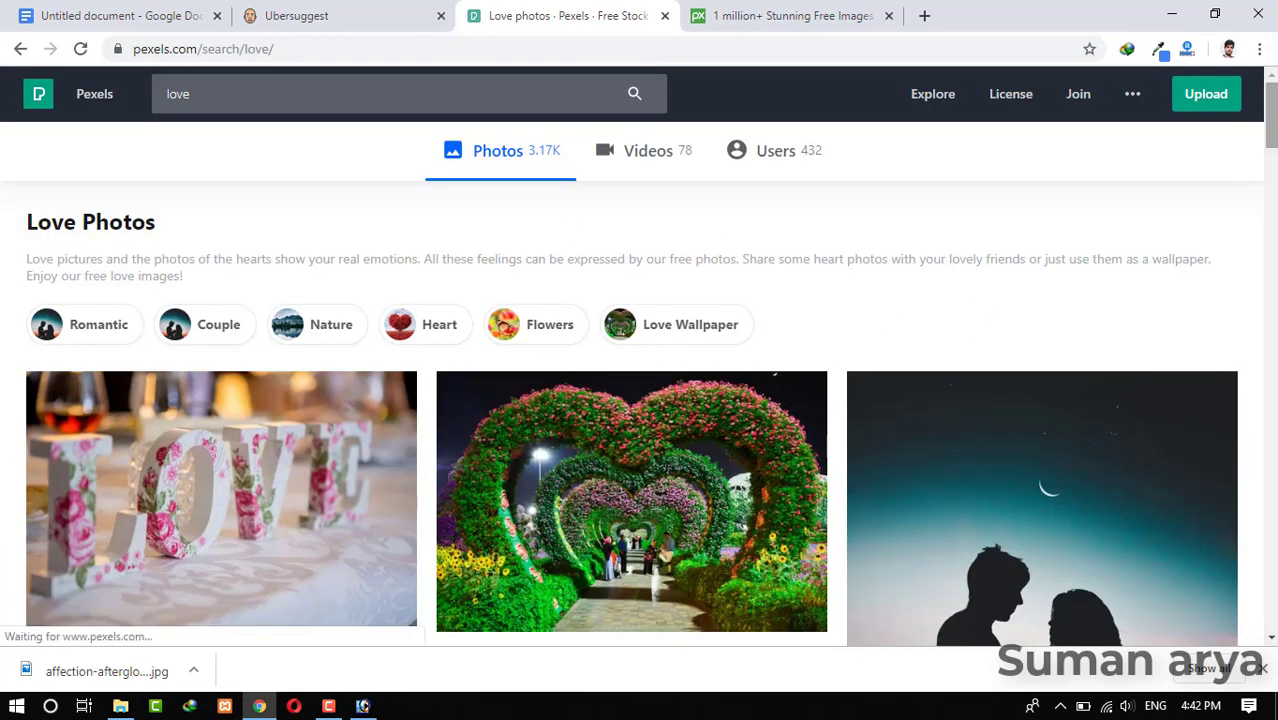
Step: Download the silhouette photo of the couple under the crescent moon in Medium size (1280 x 1582)
scroll(1100, 320, down, 3)
click(973, 314)
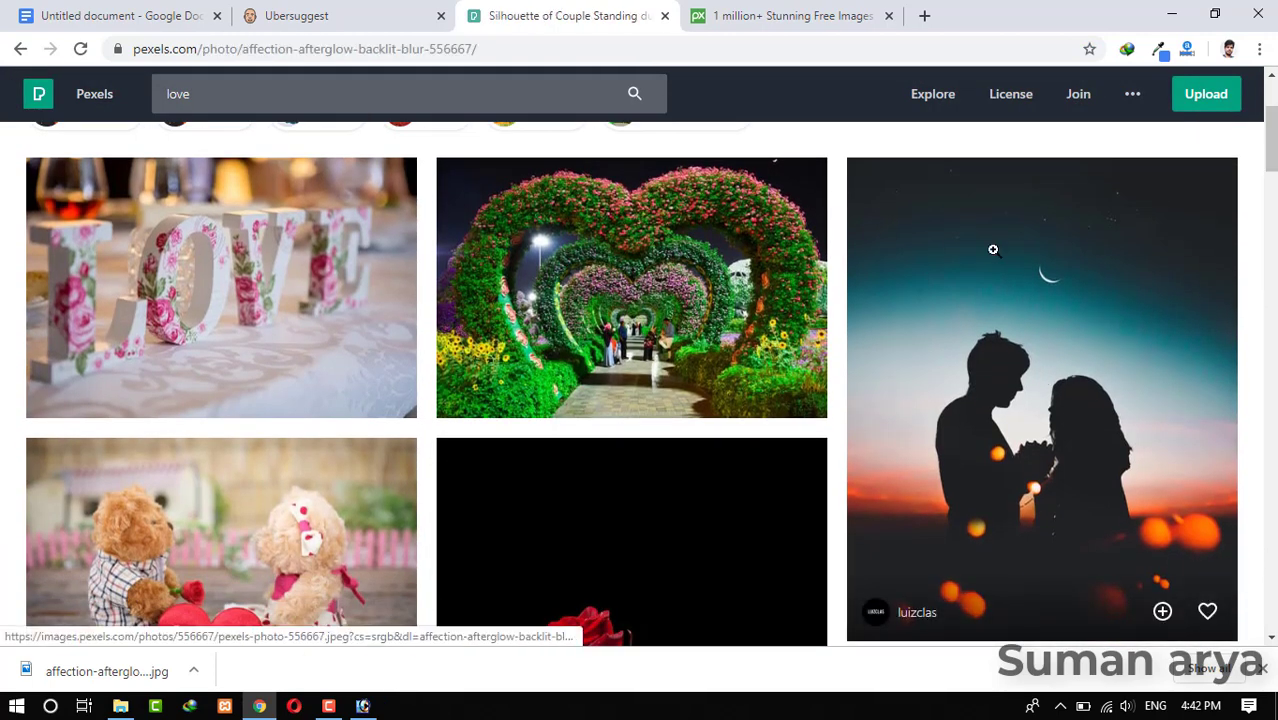
click(1162, 105)
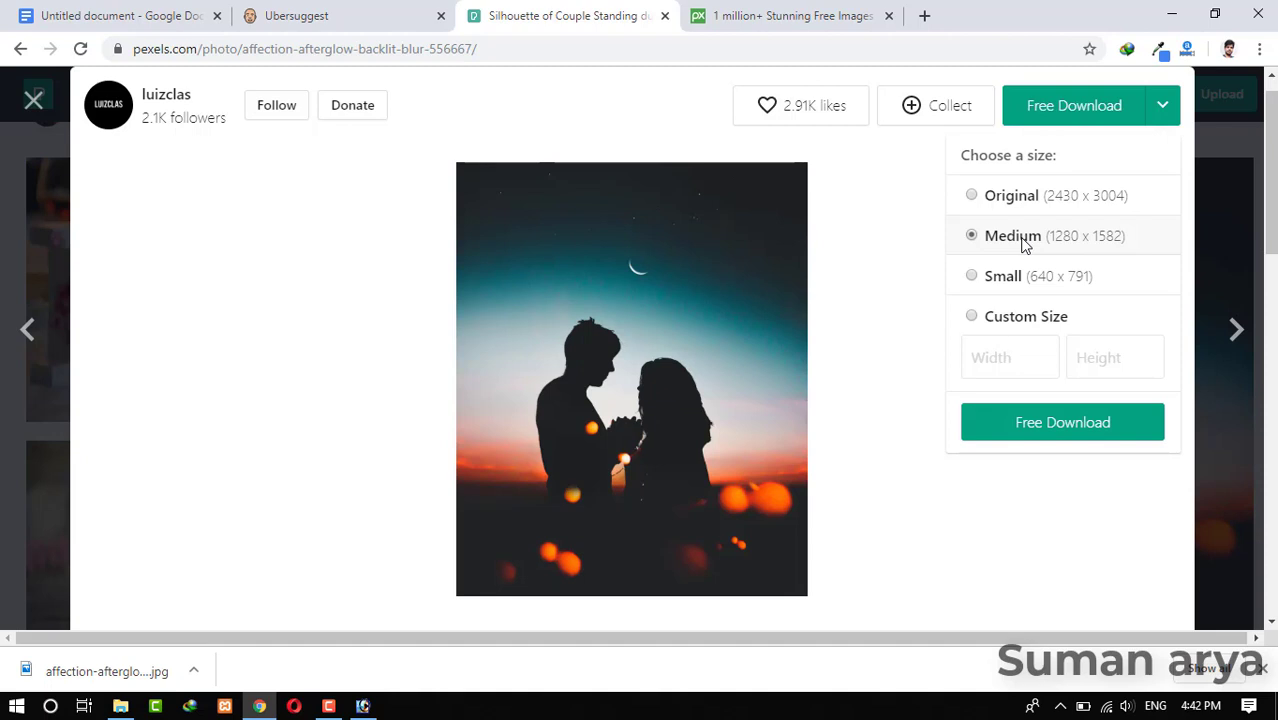
click(1018, 436)
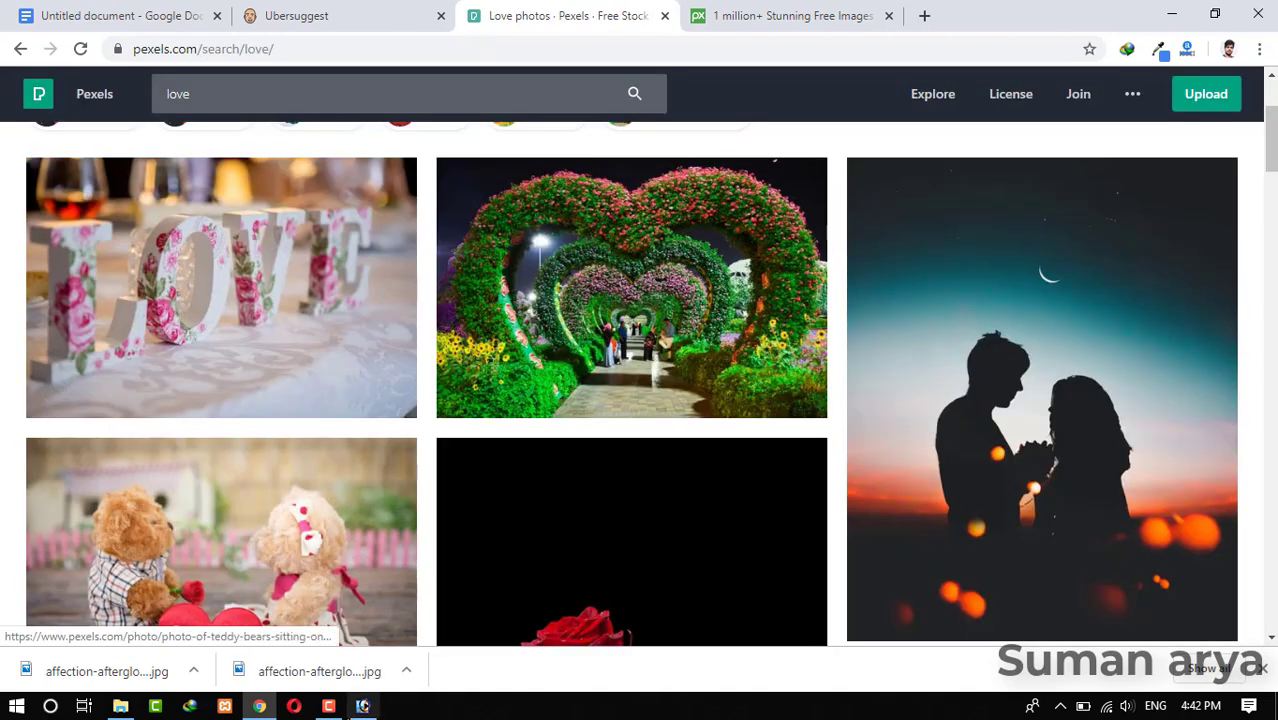
Step: Switch to Photoshop, open affection-afterglow-backlit-blur-556667.jpg and copy the photo into the Untitled-1 document
click(364, 707)
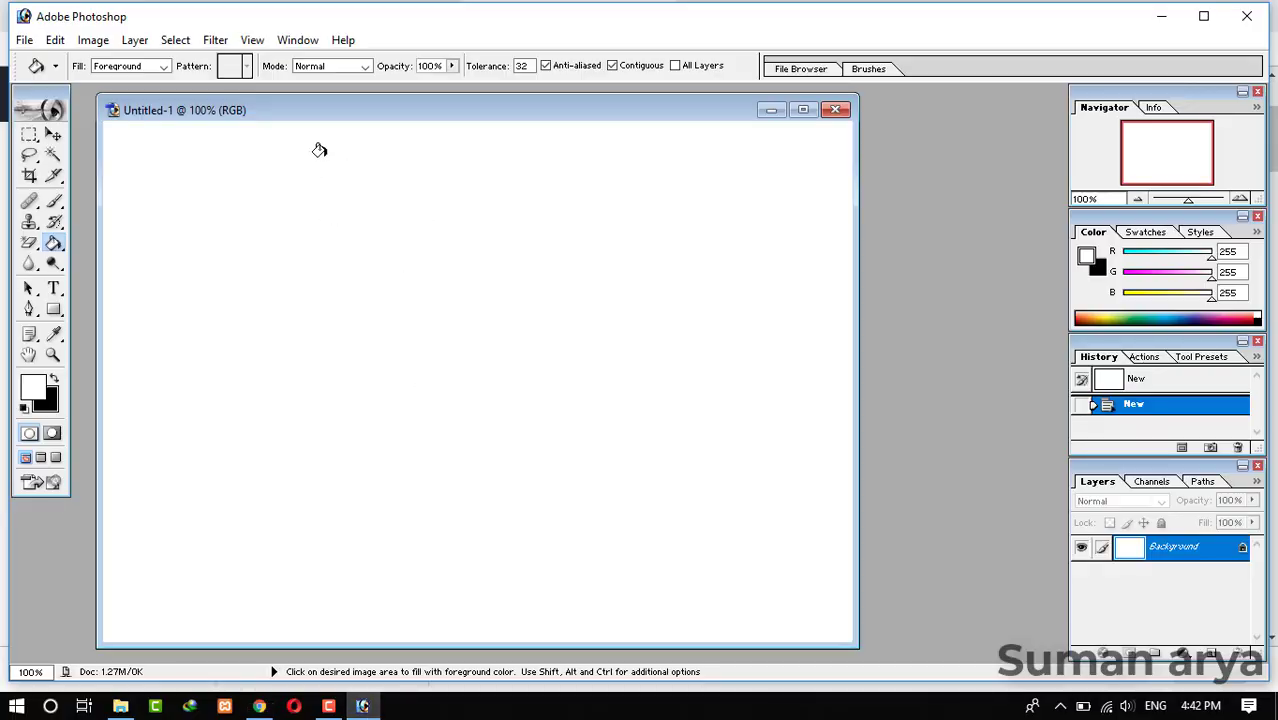
click(24, 40)
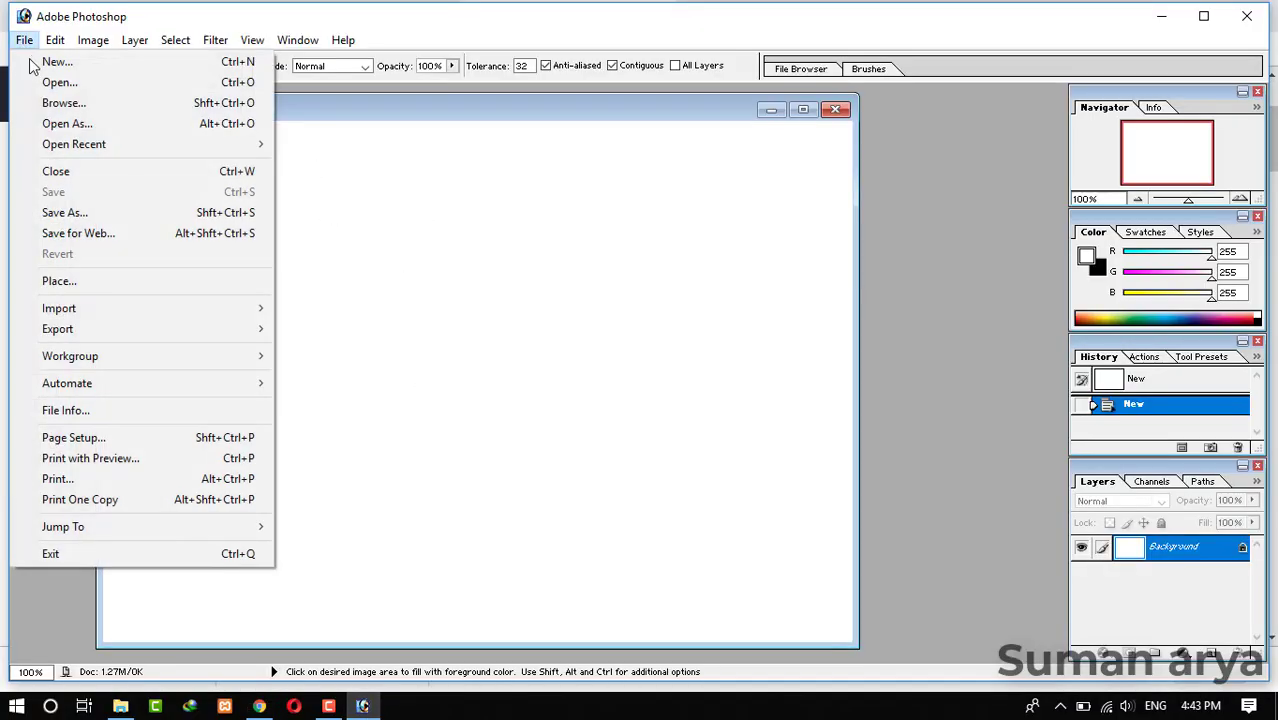
click(58, 82)
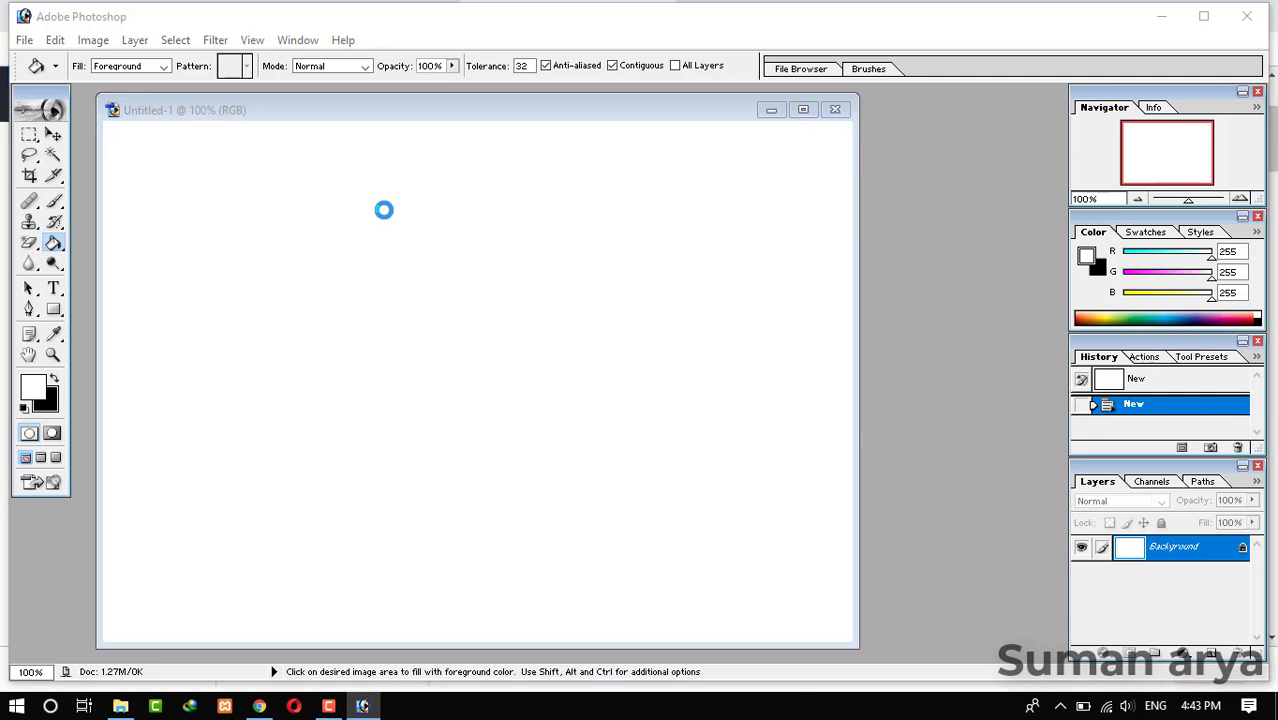
click(54, 135)
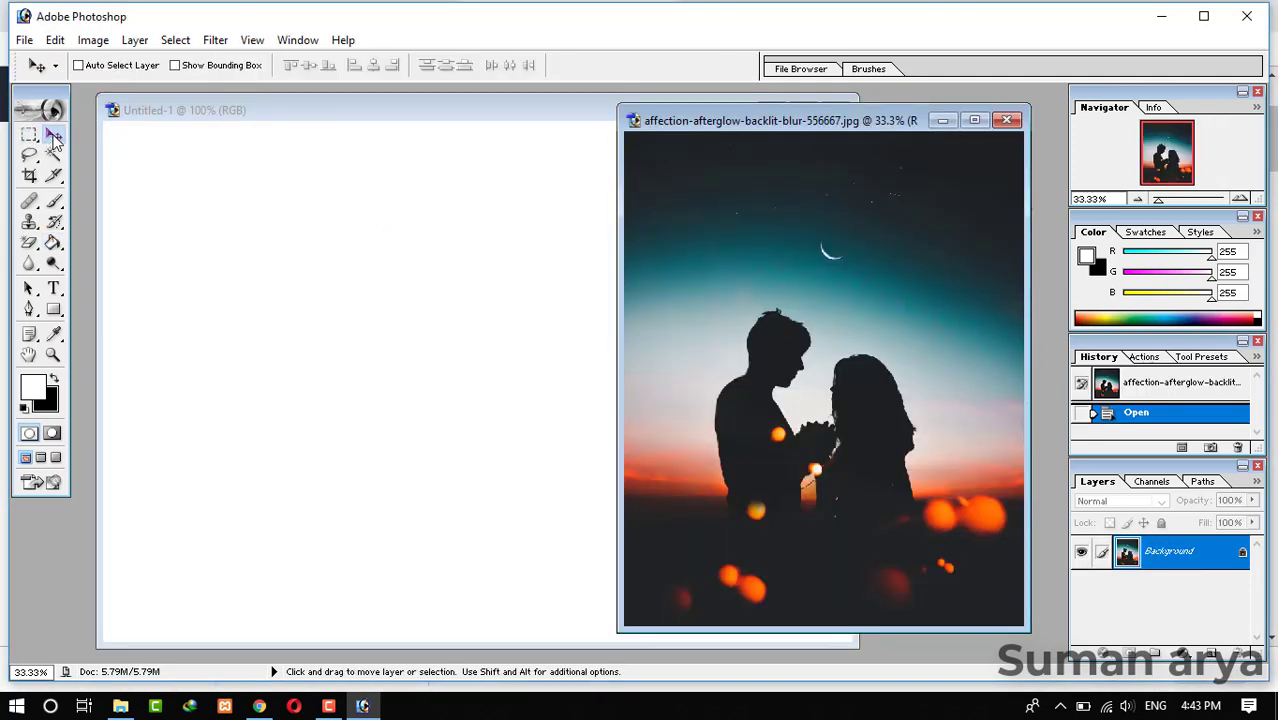
drag(760, 234, 471, 357)
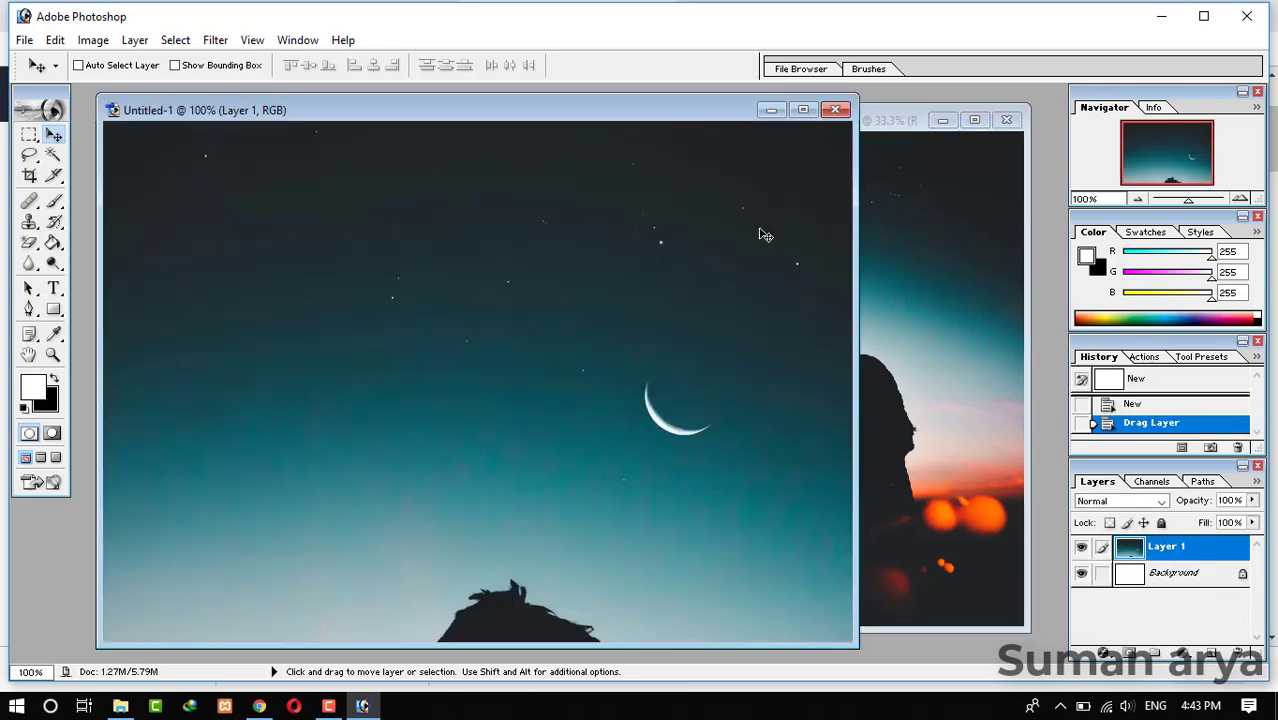
Step: Free-transform the photo layer to about 66.6% width and 55.5% height so the couple fills the Untitled-1 canvas
click(804, 111)
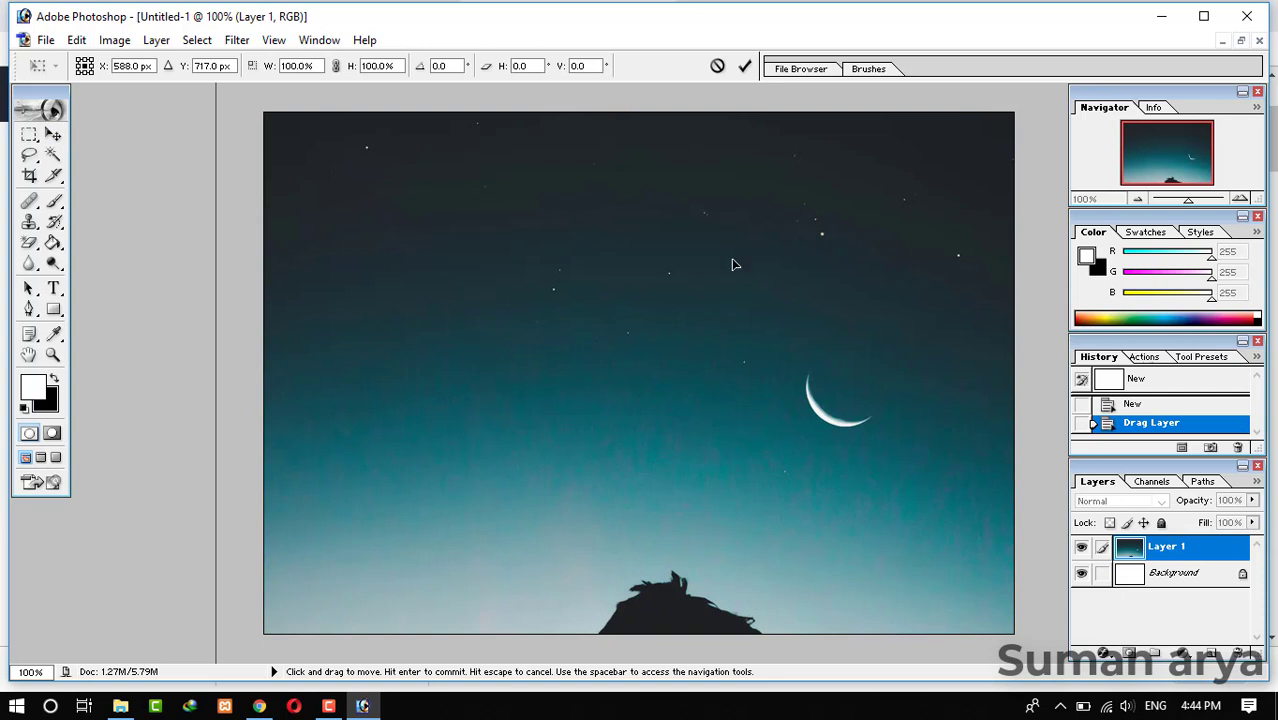
key(ctrl+t)
drag(575, 400, 533, 434)
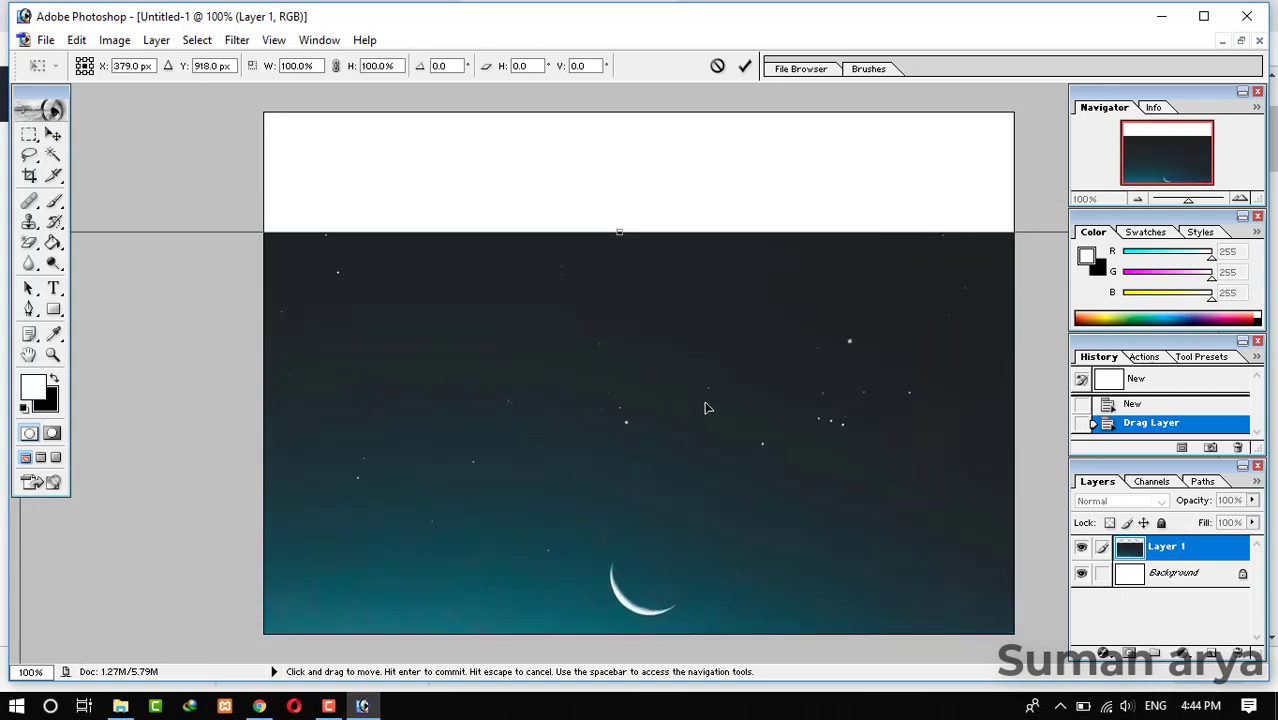
drag(705, 408, 462, 420)
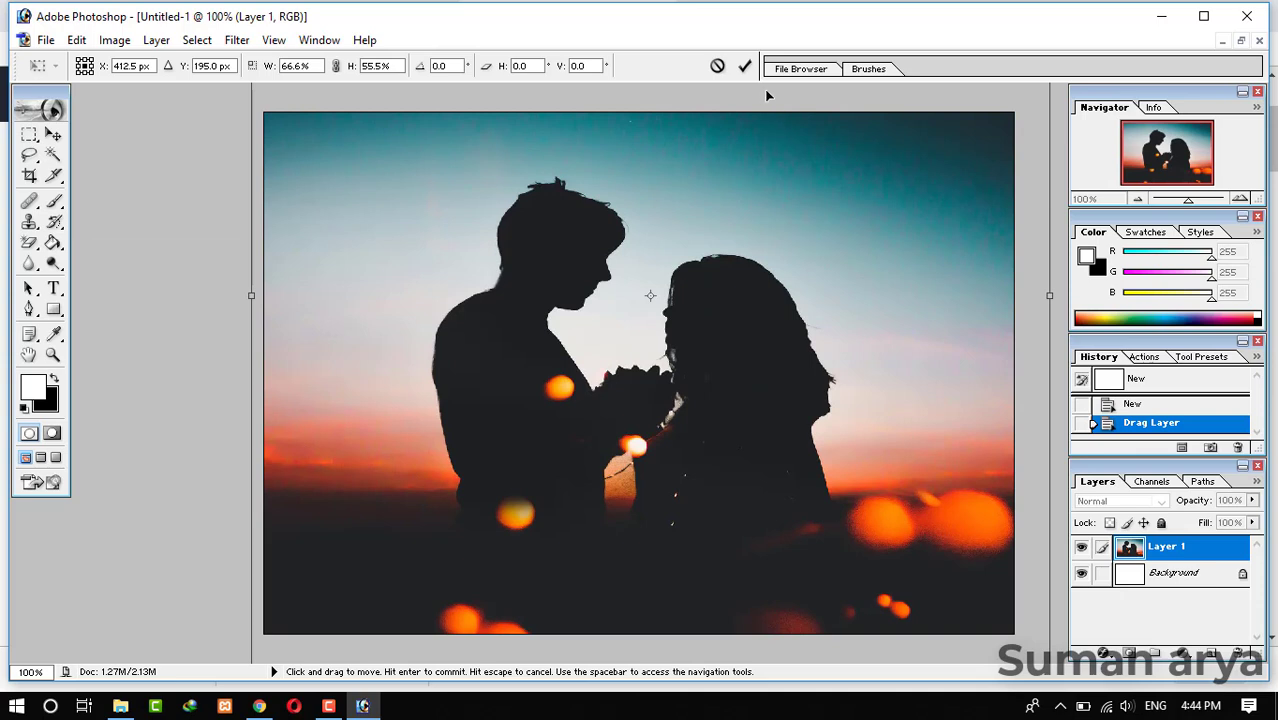
click(745, 66)
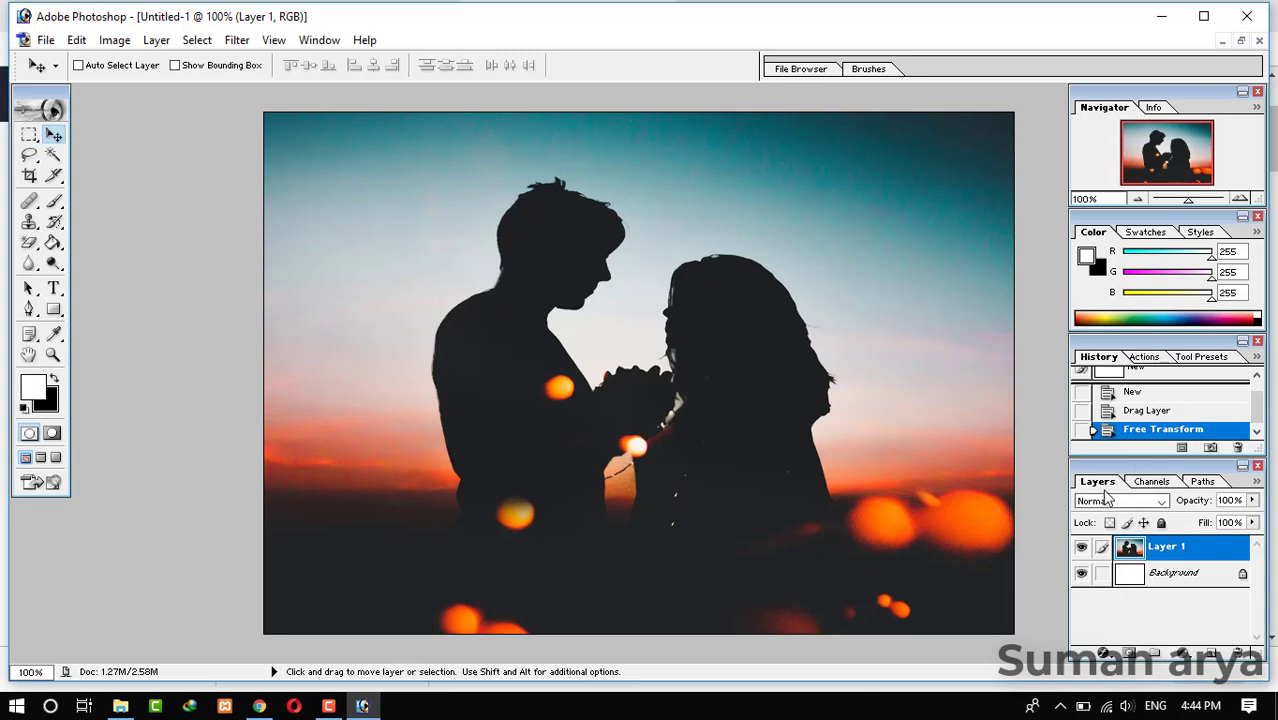
click(319, 40)
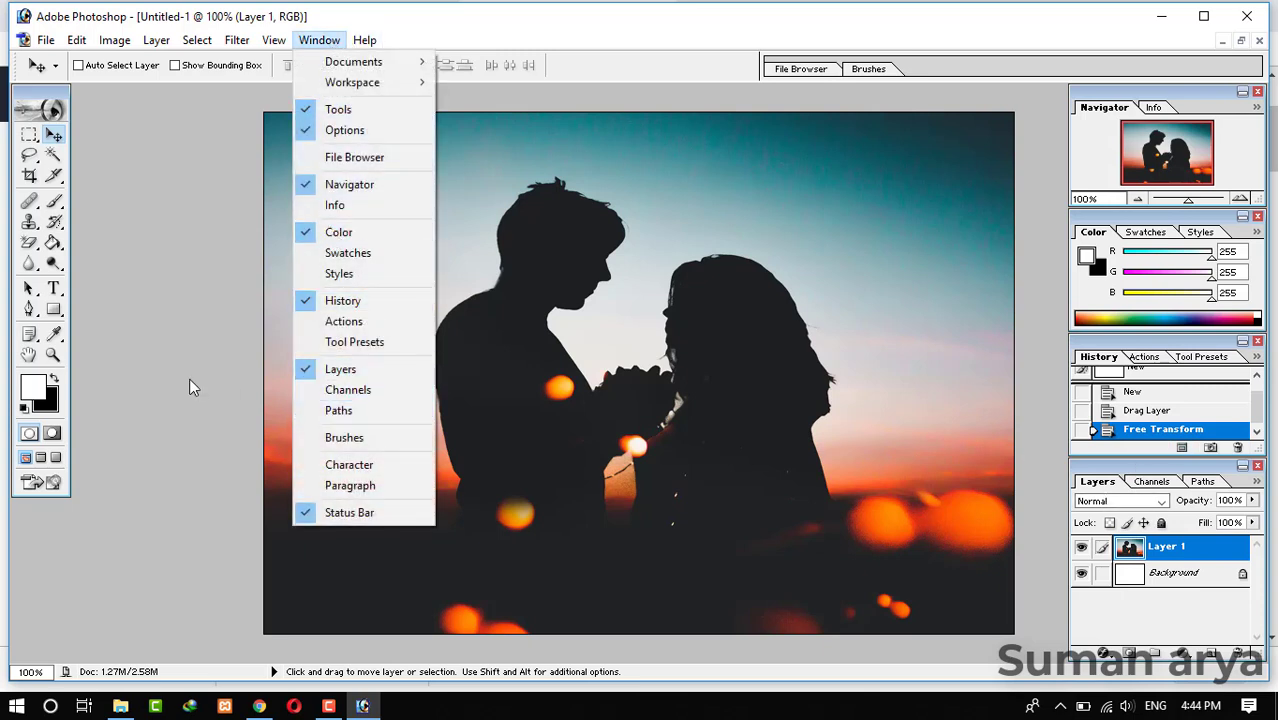
click(513, 502)
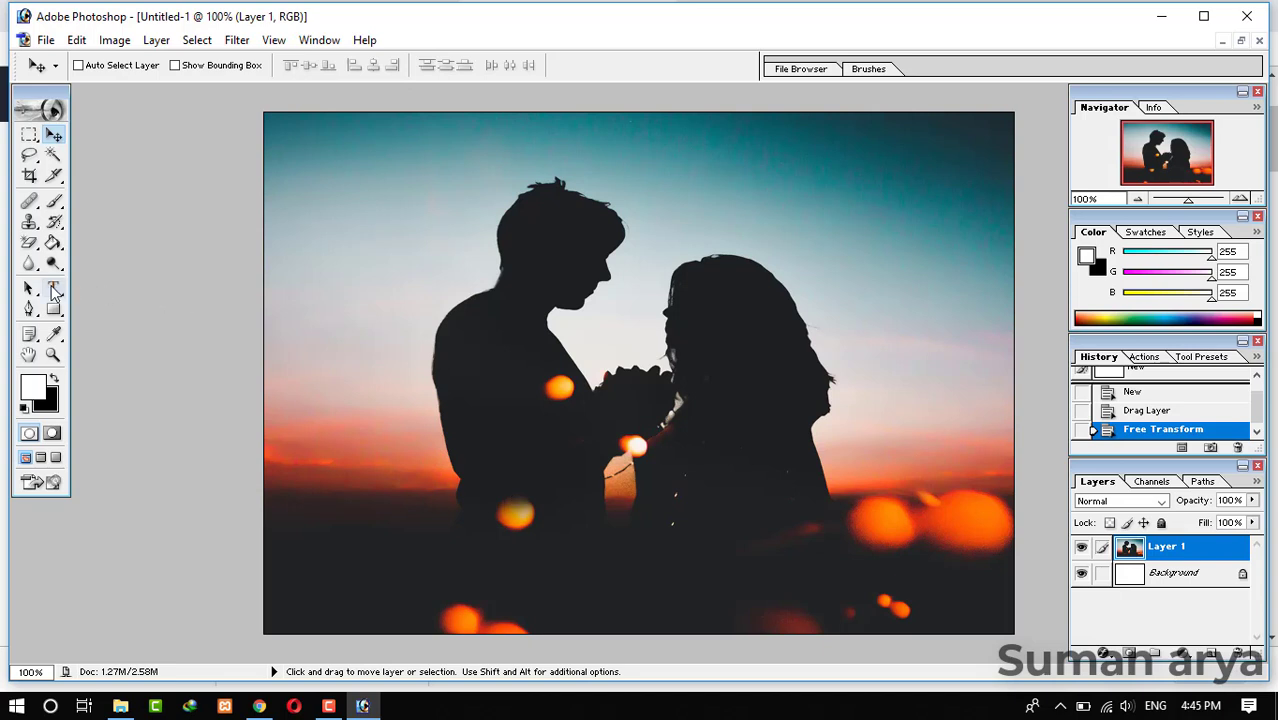
Step: Start a text entry on the photo's lower part and copy the first four-line verse, "Zindagi Me Ayese Mod Aate Hai", from Google Docs
click(54, 289)
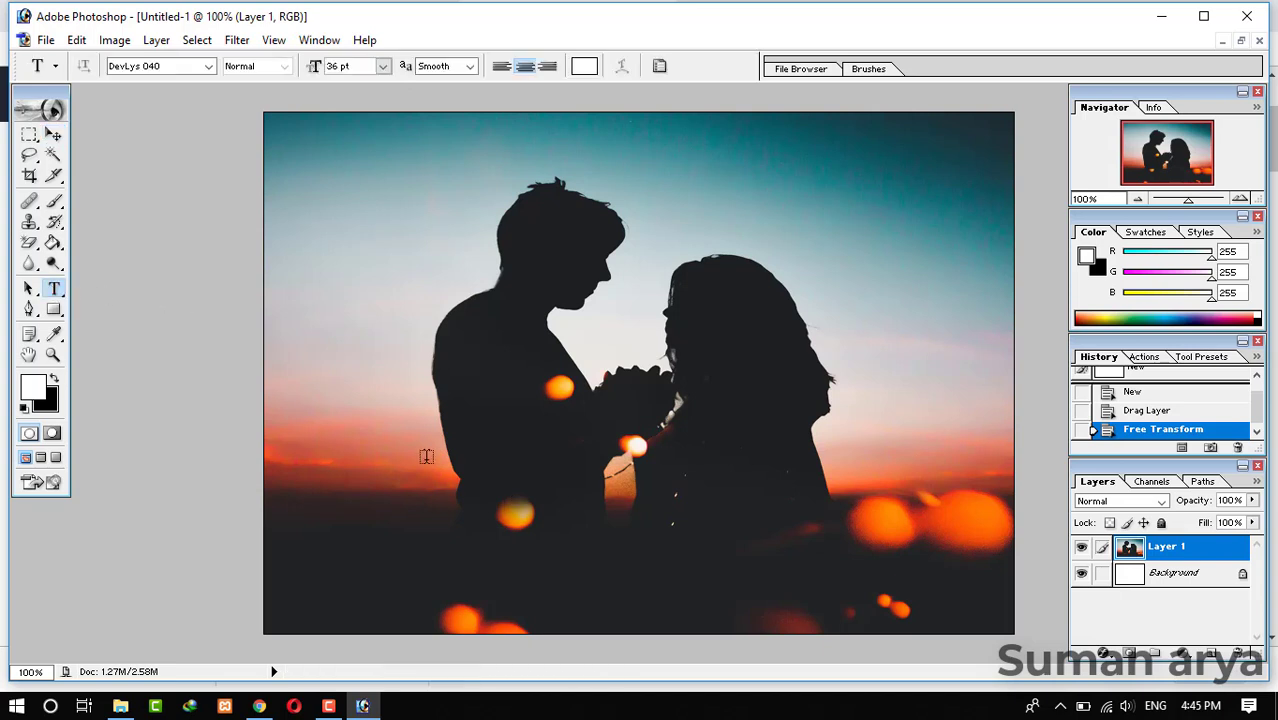
click(336, 500)
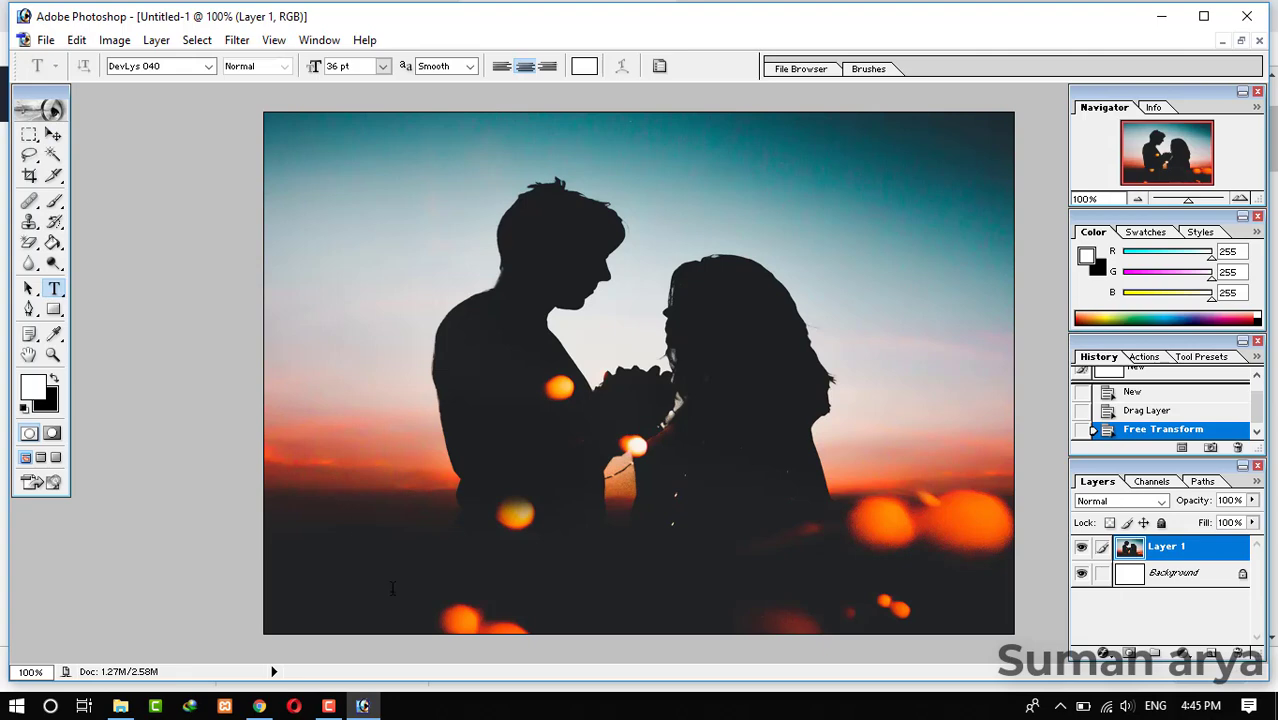
click(258, 706)
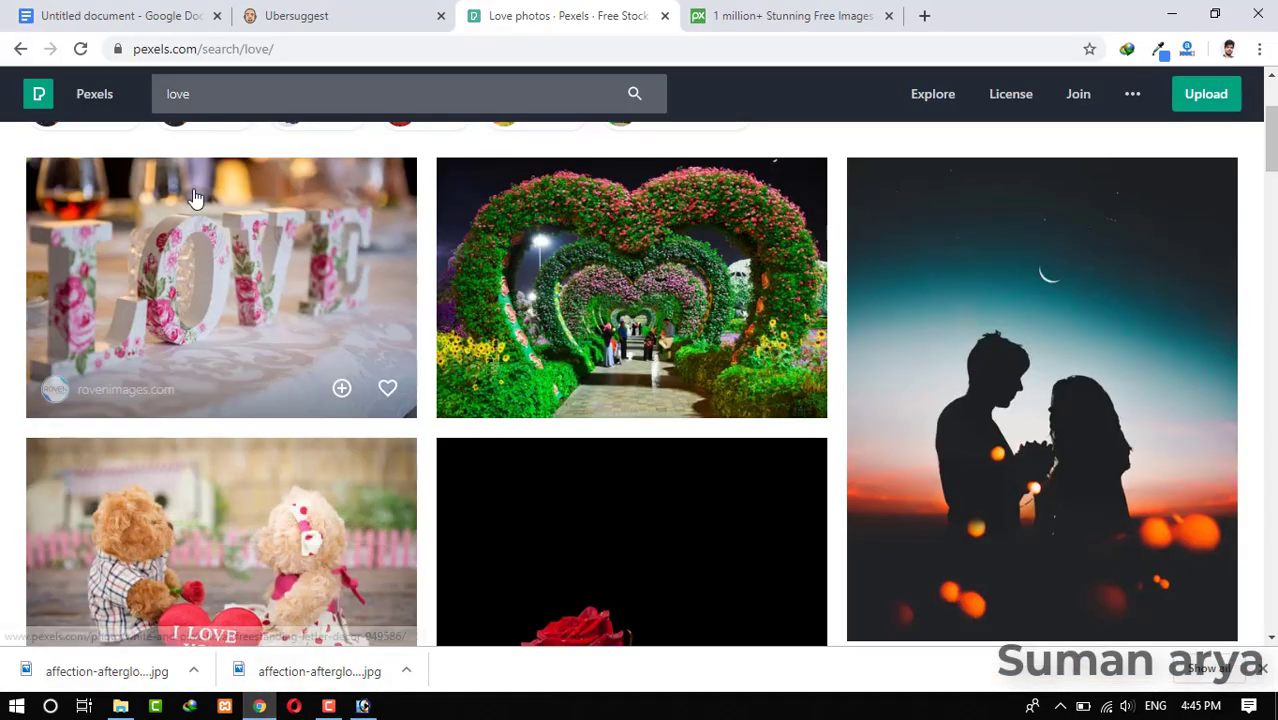
click(118, 15)
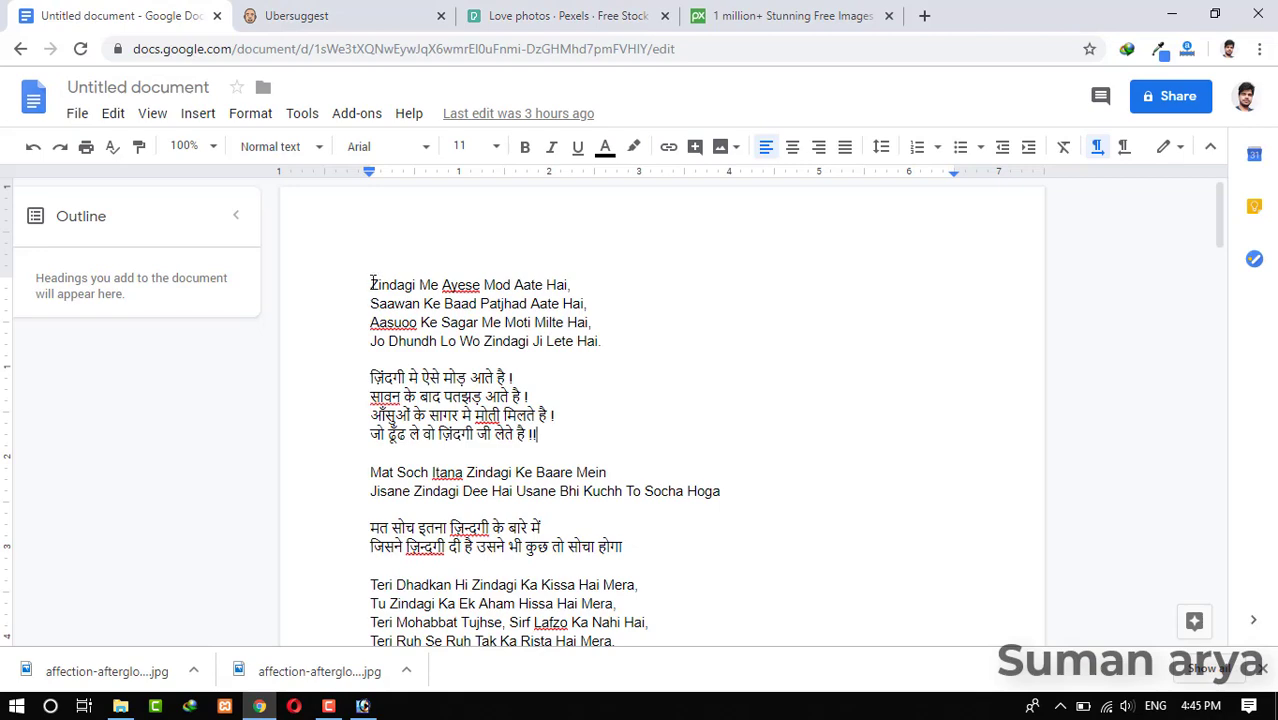
drag(372, 283, 613, 341)
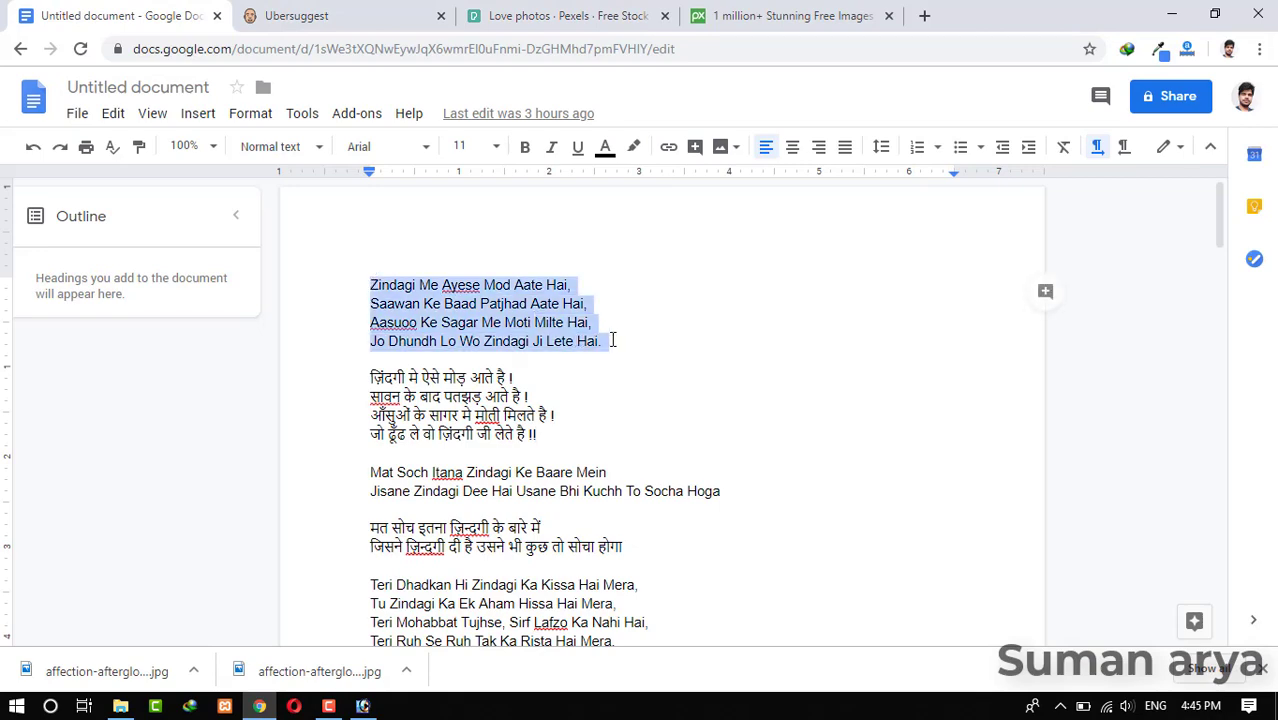
key(ctrl+c)
Step: Back in Photoshop, paste the verse as white 36 pt Arial text and move it to the lower middle of the photo
key(alt+Tab)
key(ctrl+v)
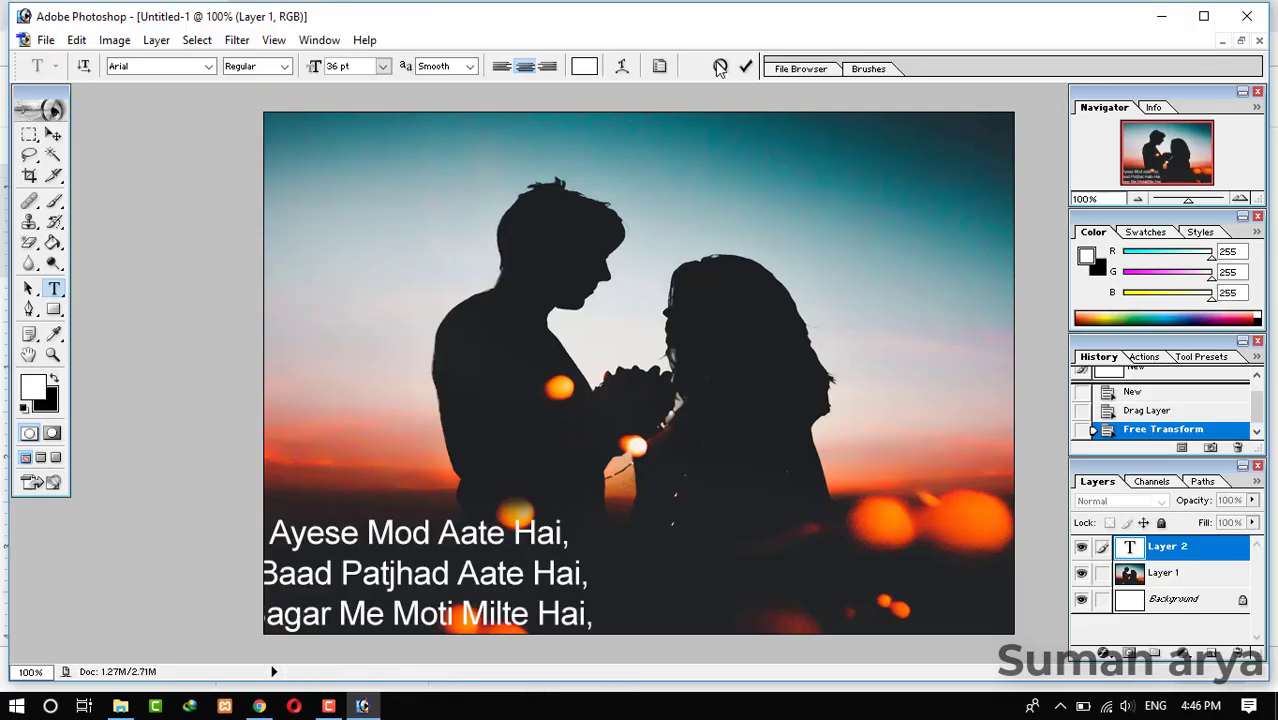
click(746, 66)
click(53, 134)
drag(527, 553, 840, 506)
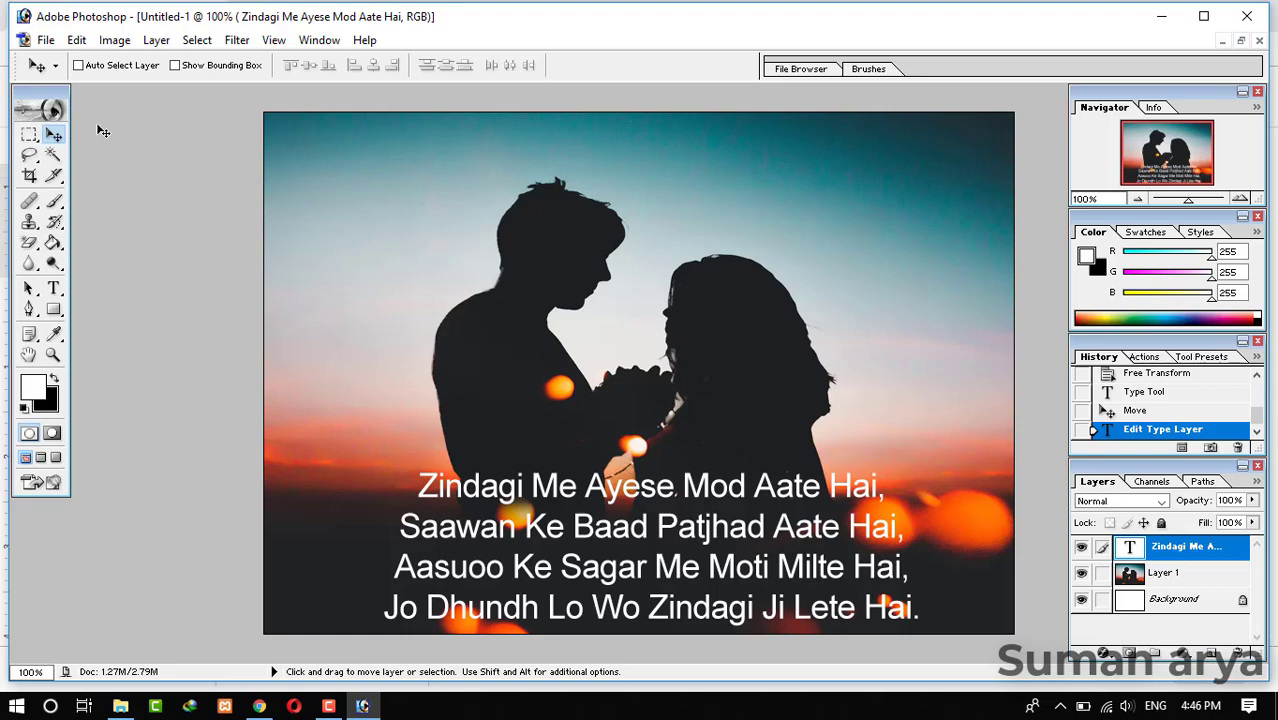
Step: Export the image for the web as a JPEG at quality 30, saving it as new-image on drive G:
click(45, 41)
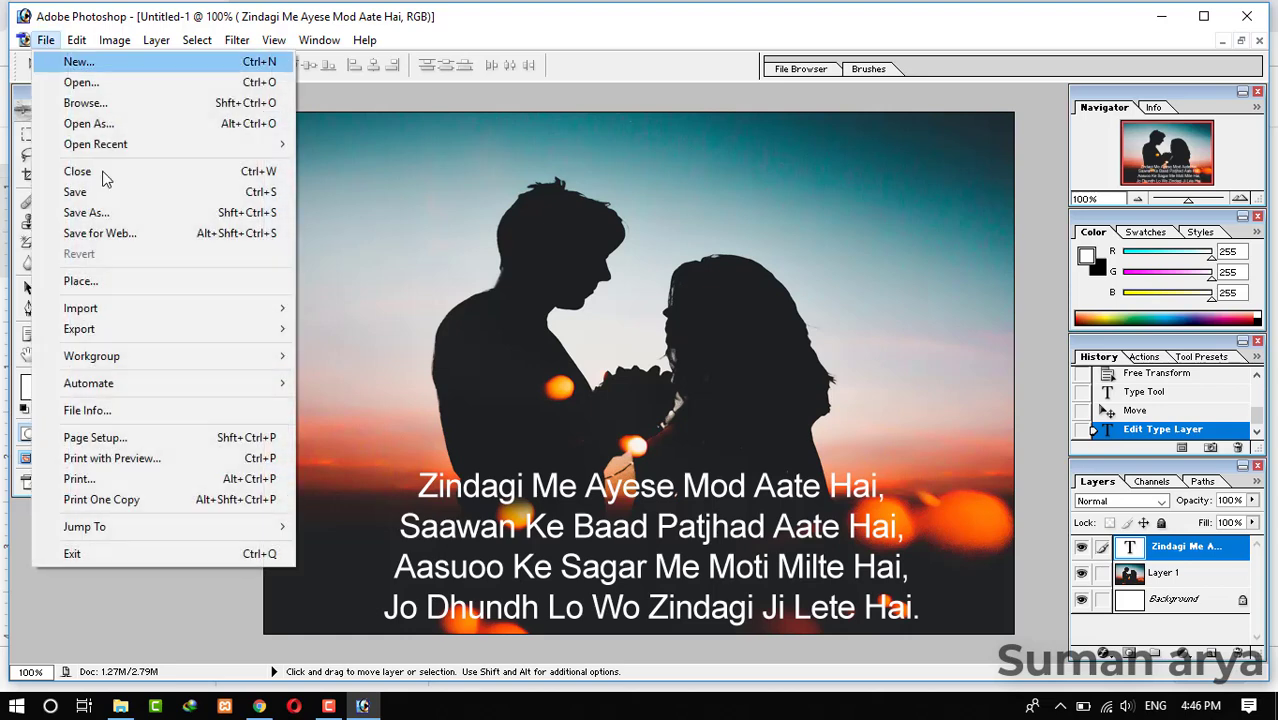
click(131, 239)
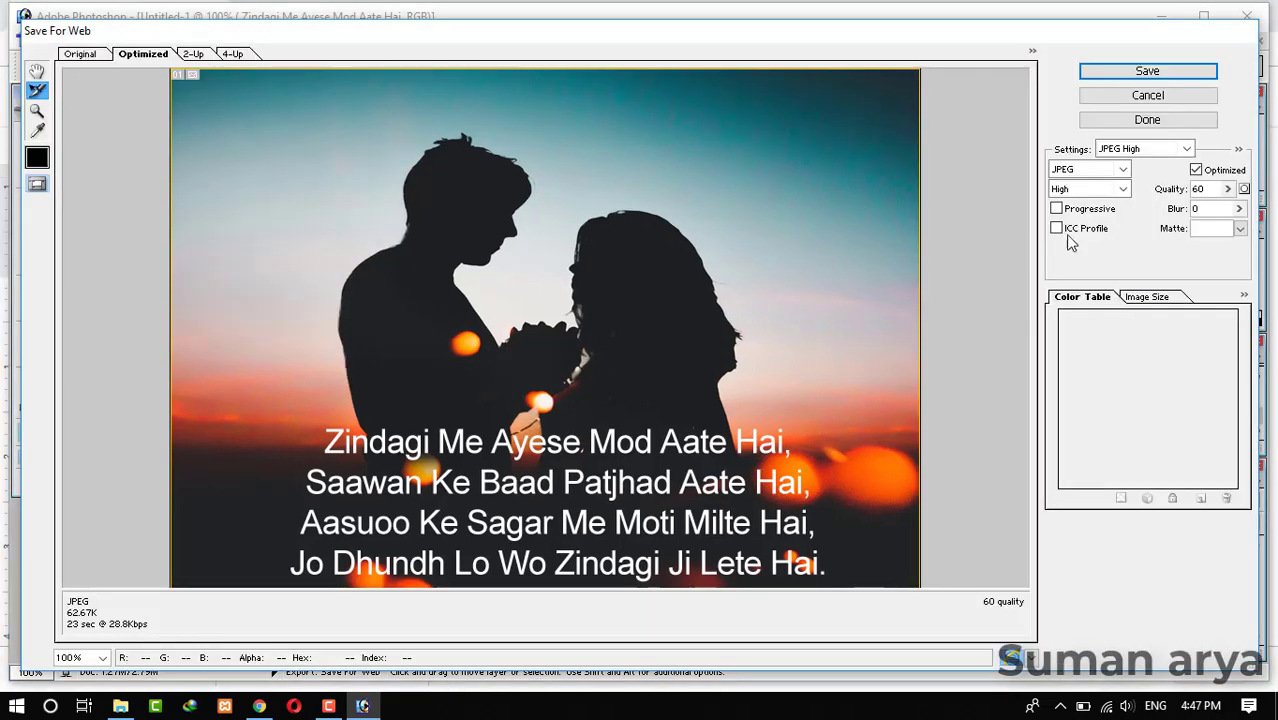
click(1211, 190)
double_click(1211, 190)
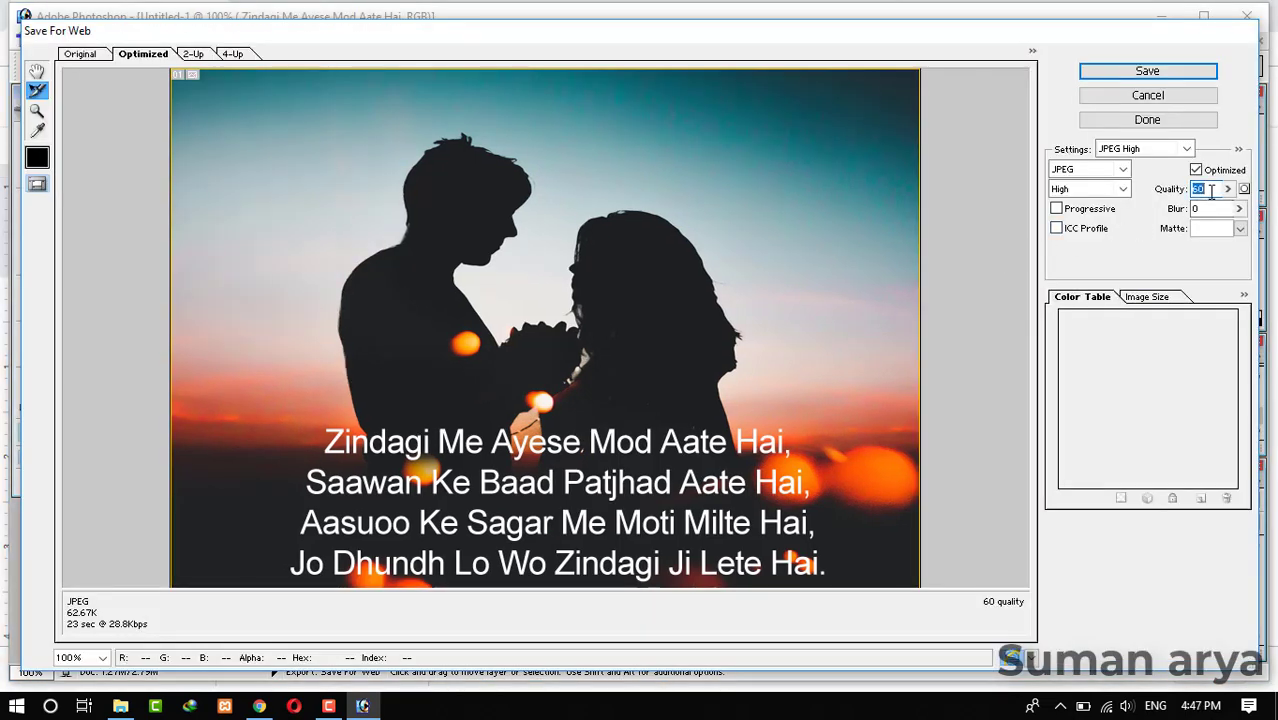
text(3)
click(1126, 74)
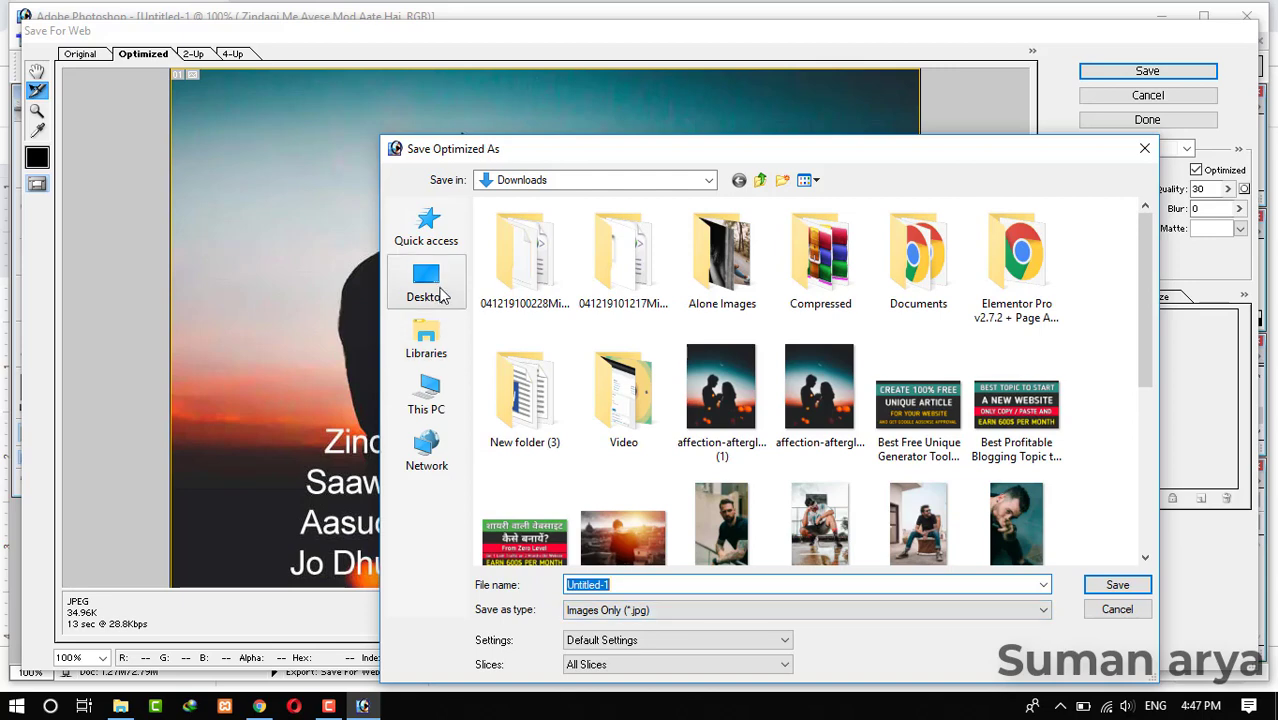
click(426, 282)
key(Return)
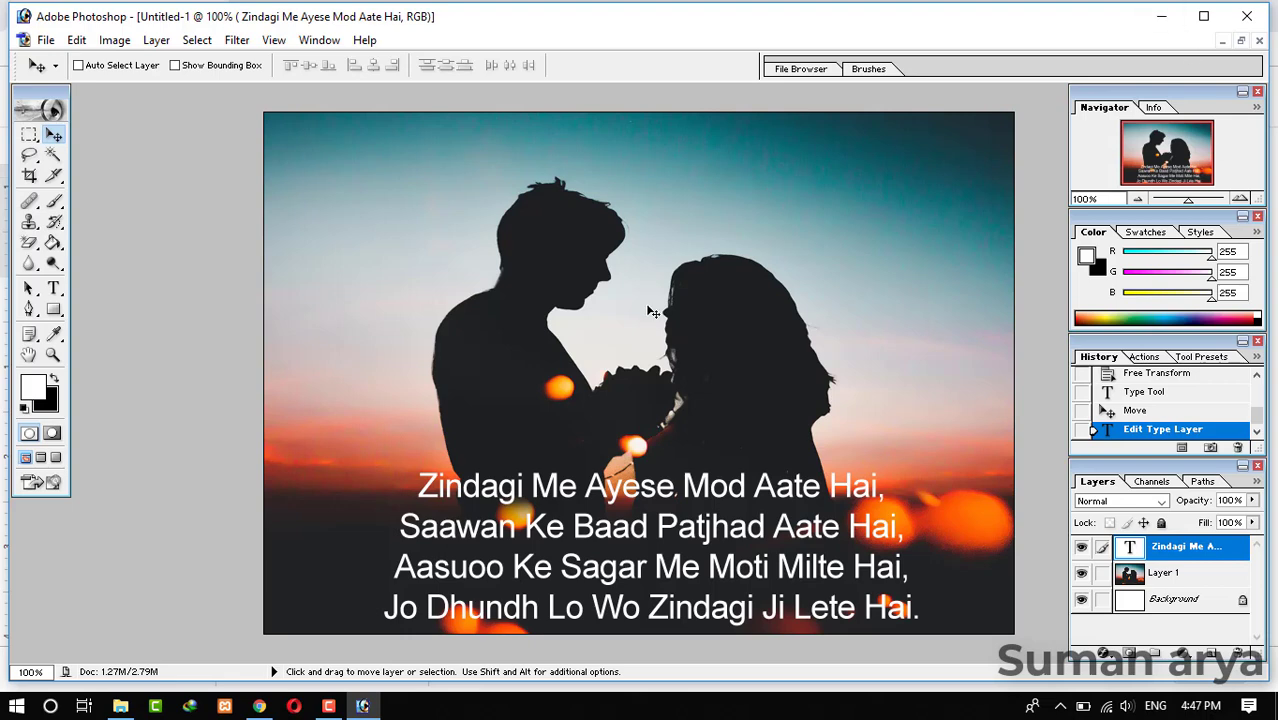
Step: Switch to File Explorer, view new-image.jpg from drive G: in Photos, and close the viewer
key(alt+Tab)
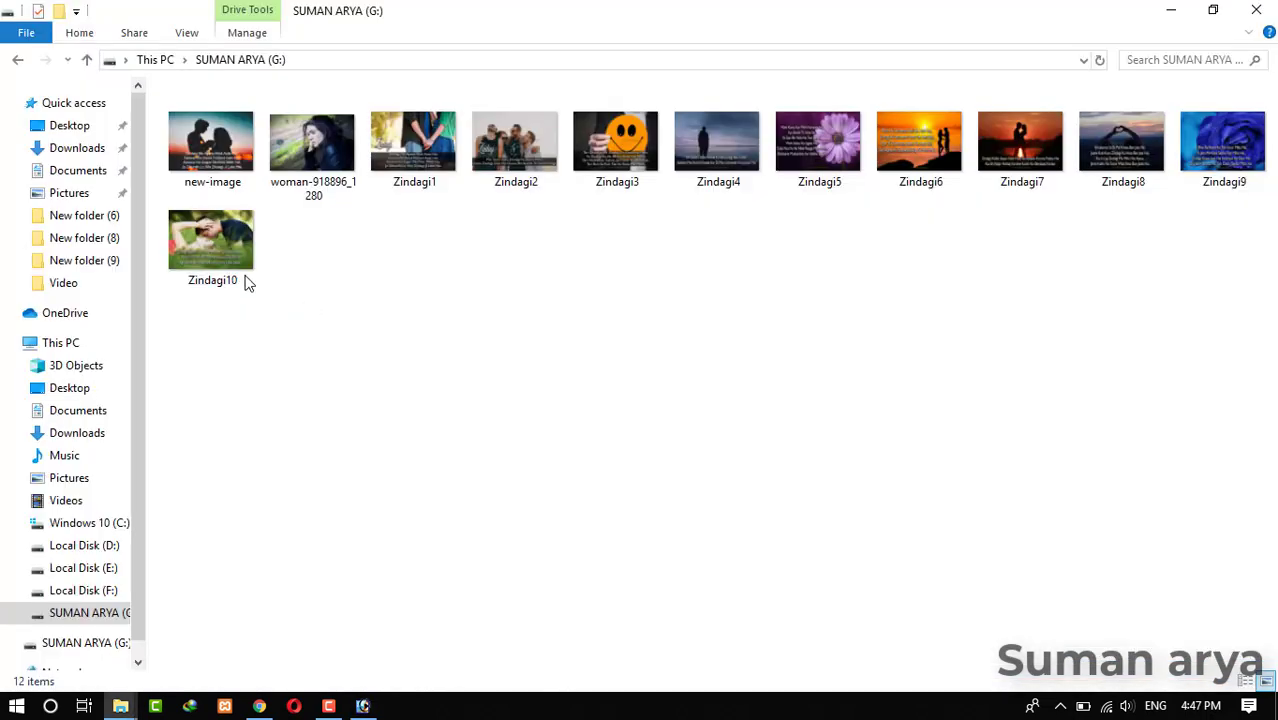
click(205, 165)
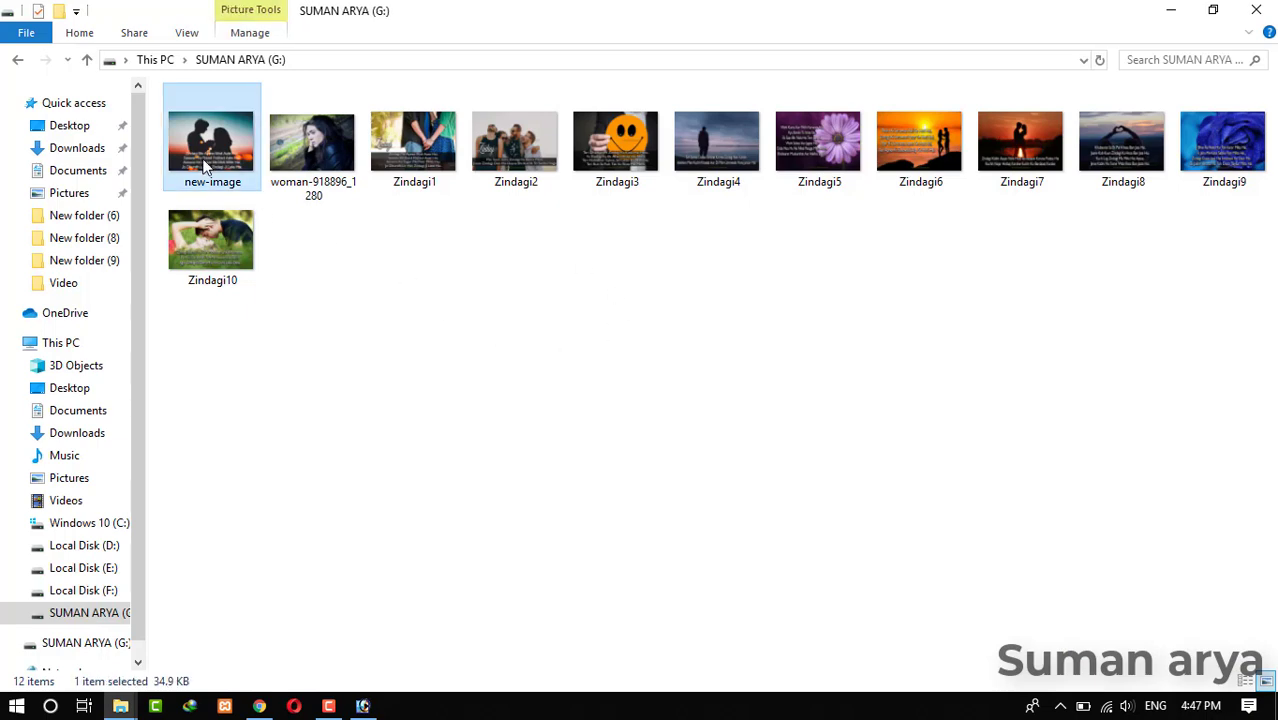
right_click(205, 165)
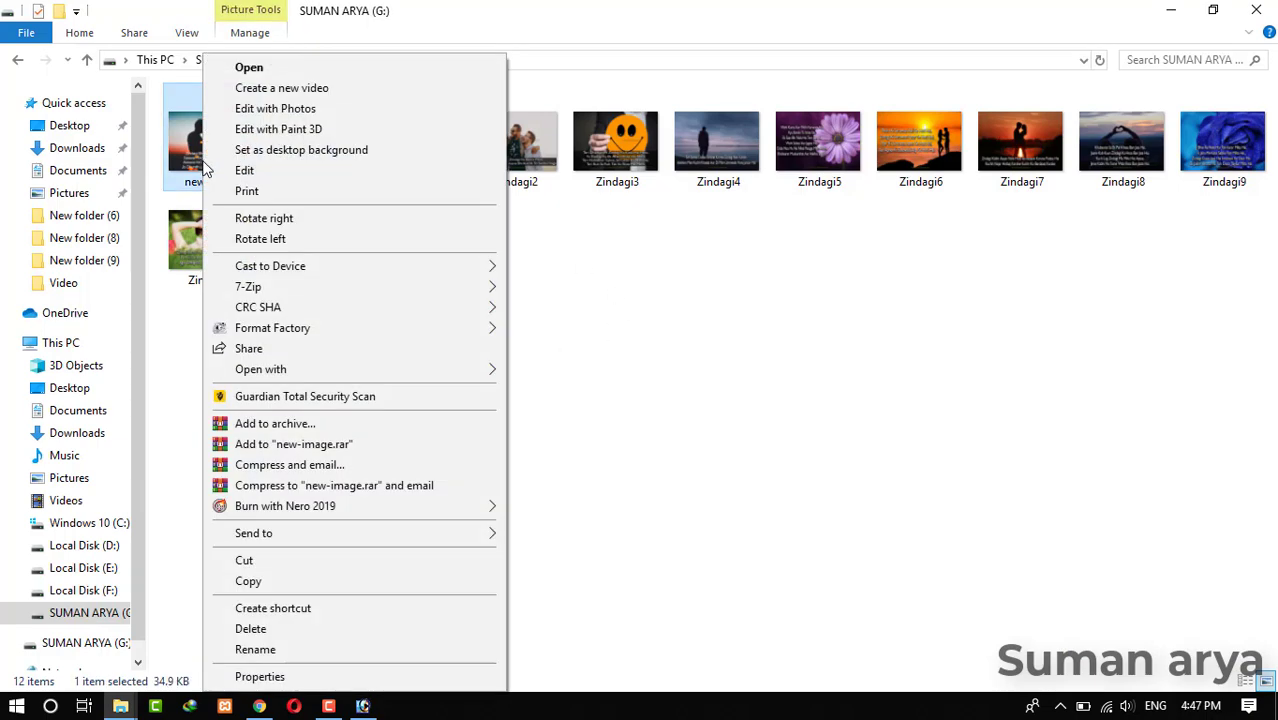
click(248, 63)
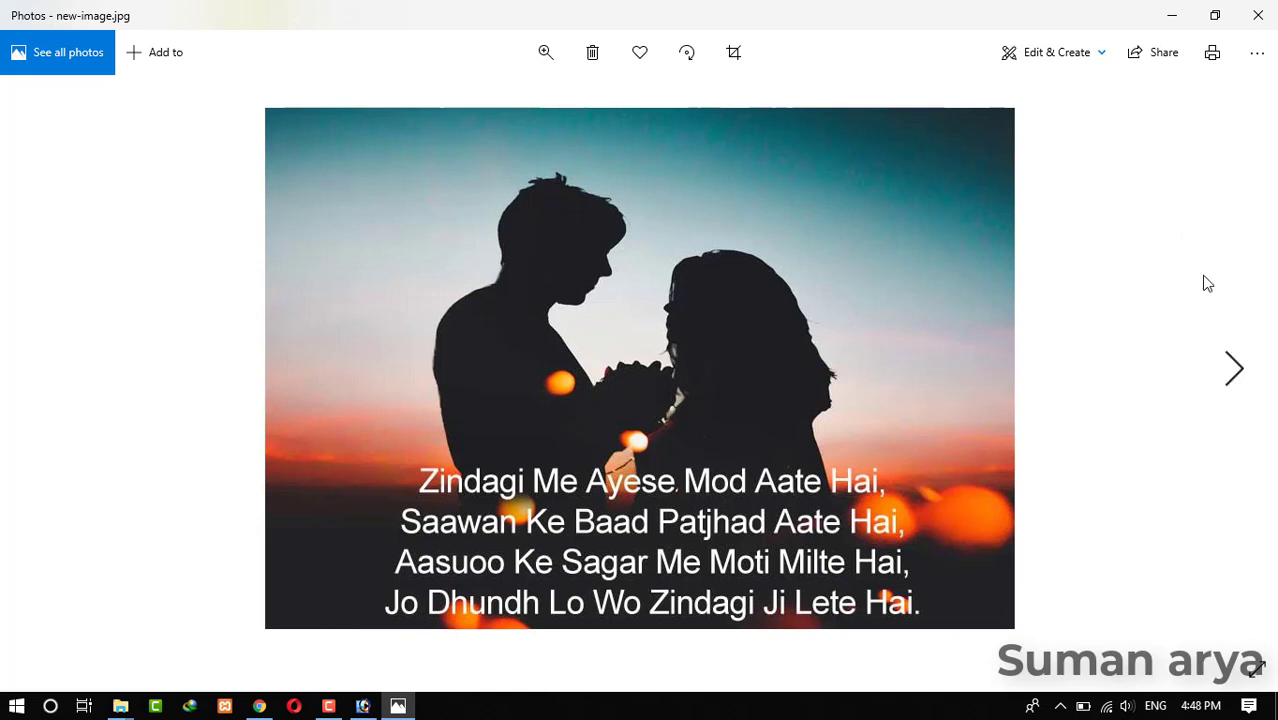
click(1258, 15)
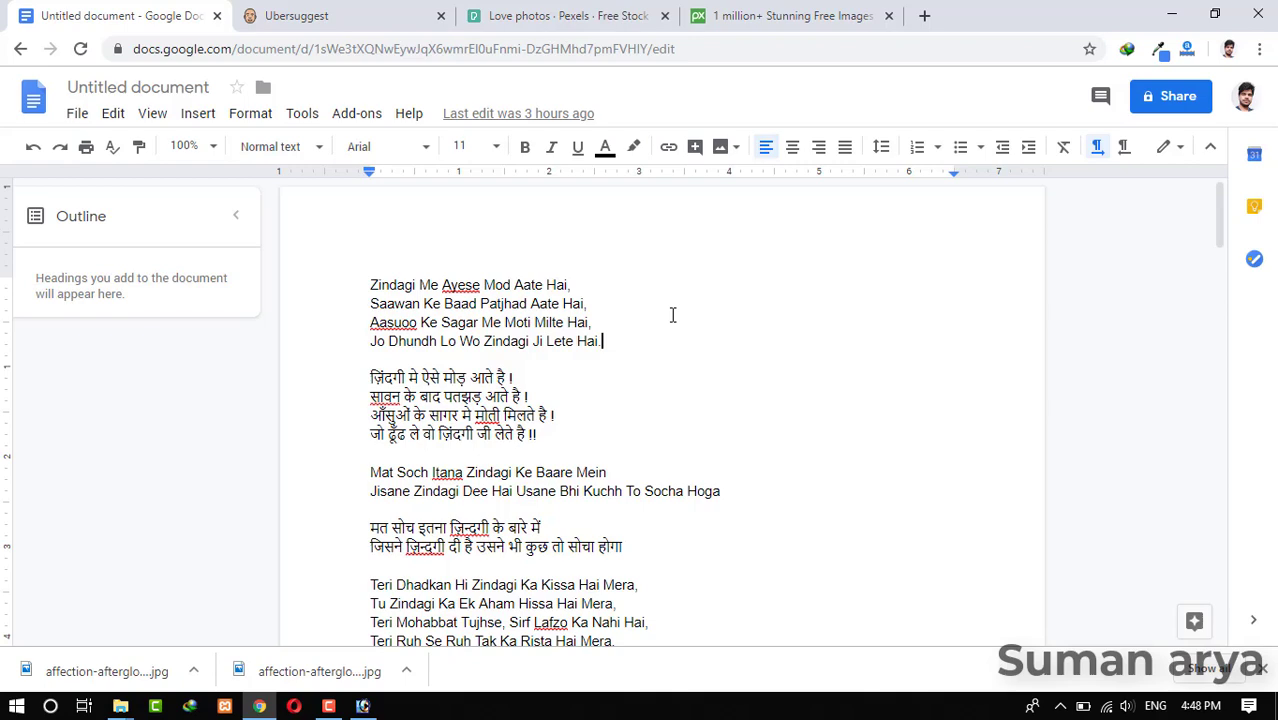
Step: In Chrome, go to the Hindi Sad Shayari WordPress dashboard and search the plugins available to add for "yoast"
key(ctrl+shift+t)
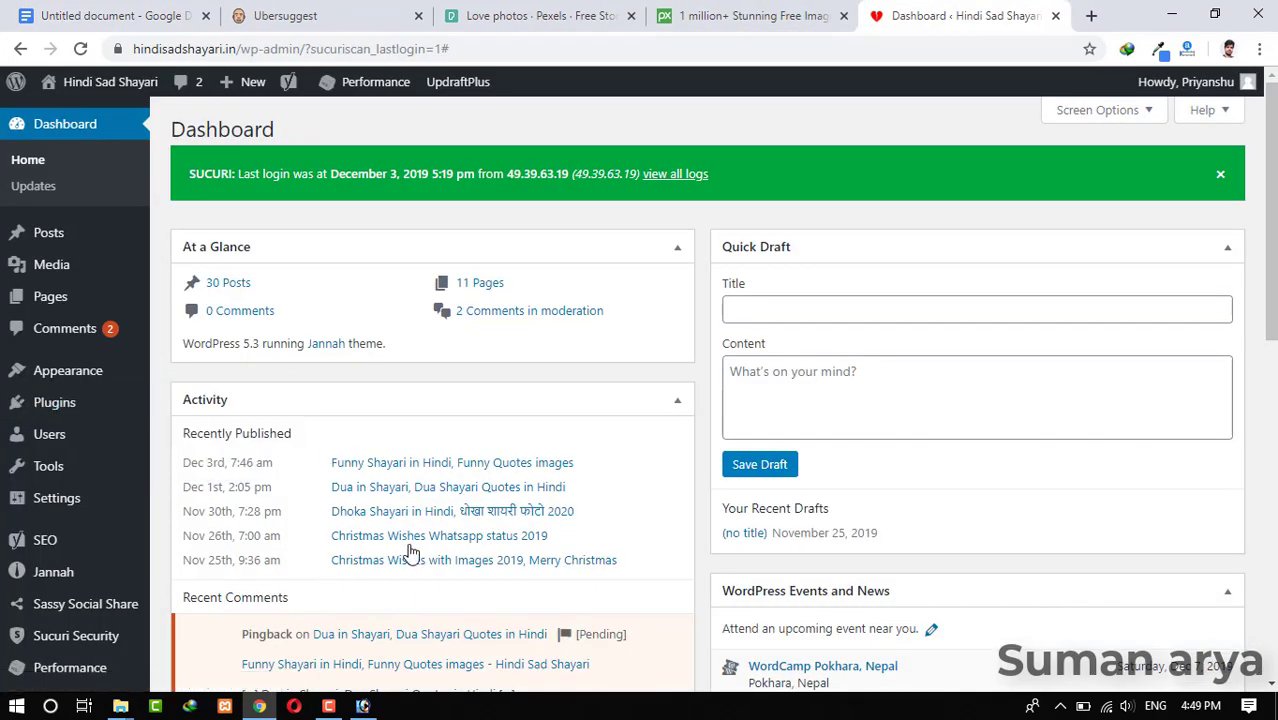
mouse_move(58, 410)
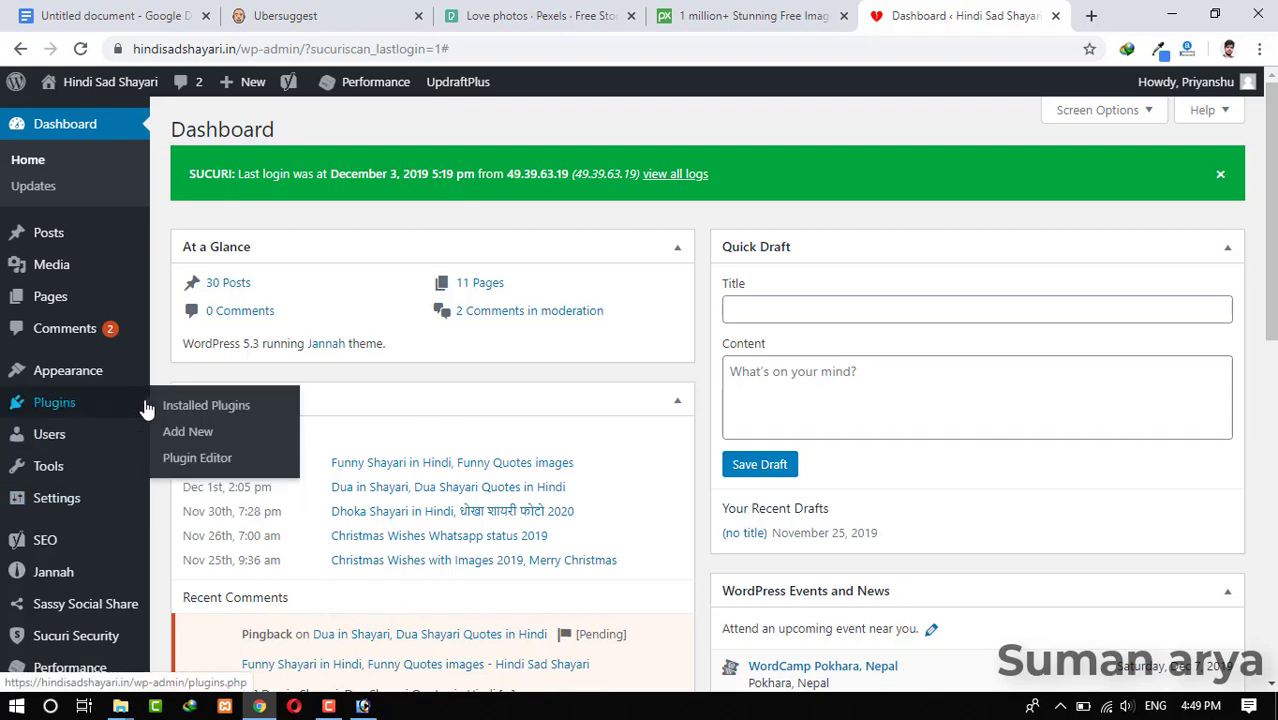
click(188, 431)
click(1068, 181)
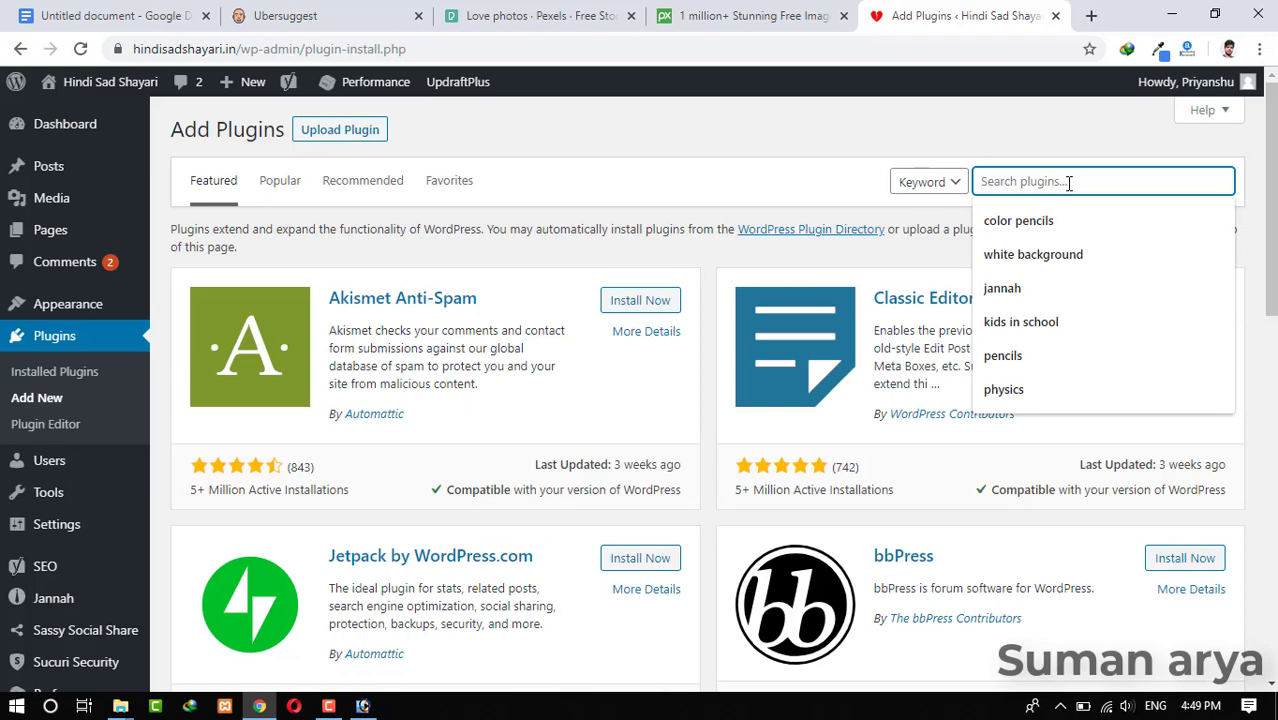
text(yoast)
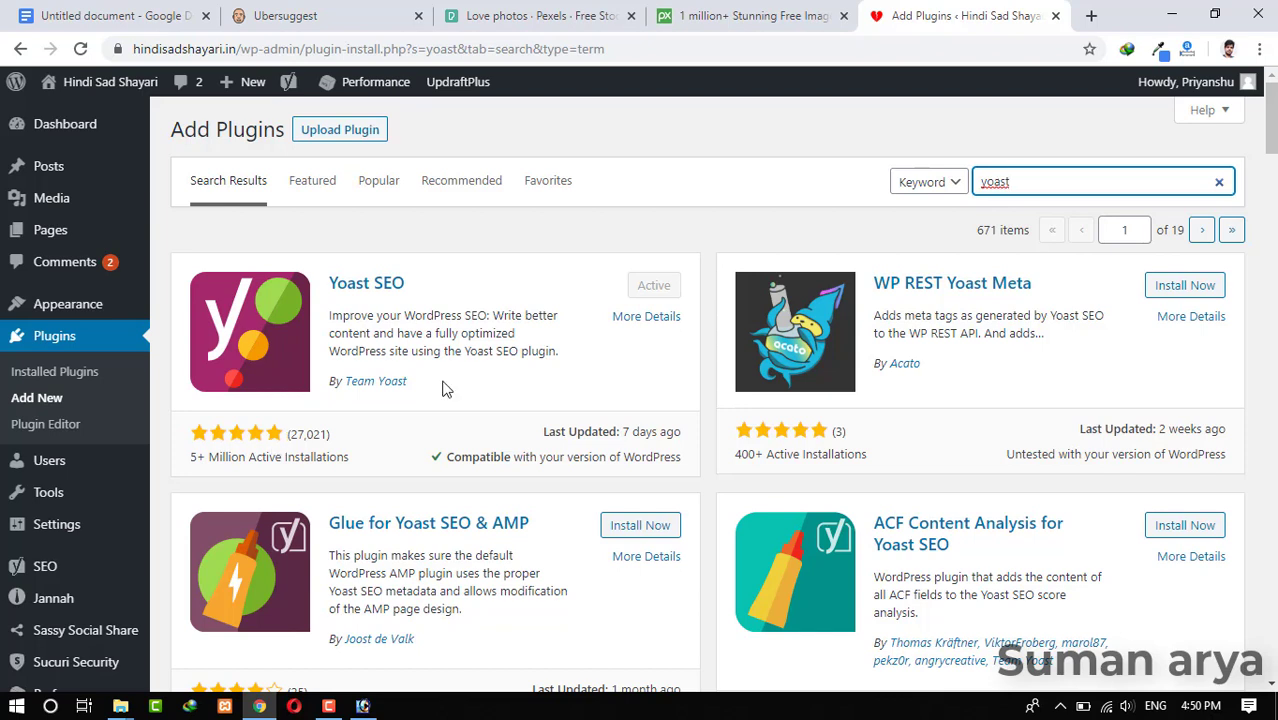
Step: Create a new WordPress post and begin its title with "Zindagi Shayari in Hindi,"
mouse_move(68, 175)
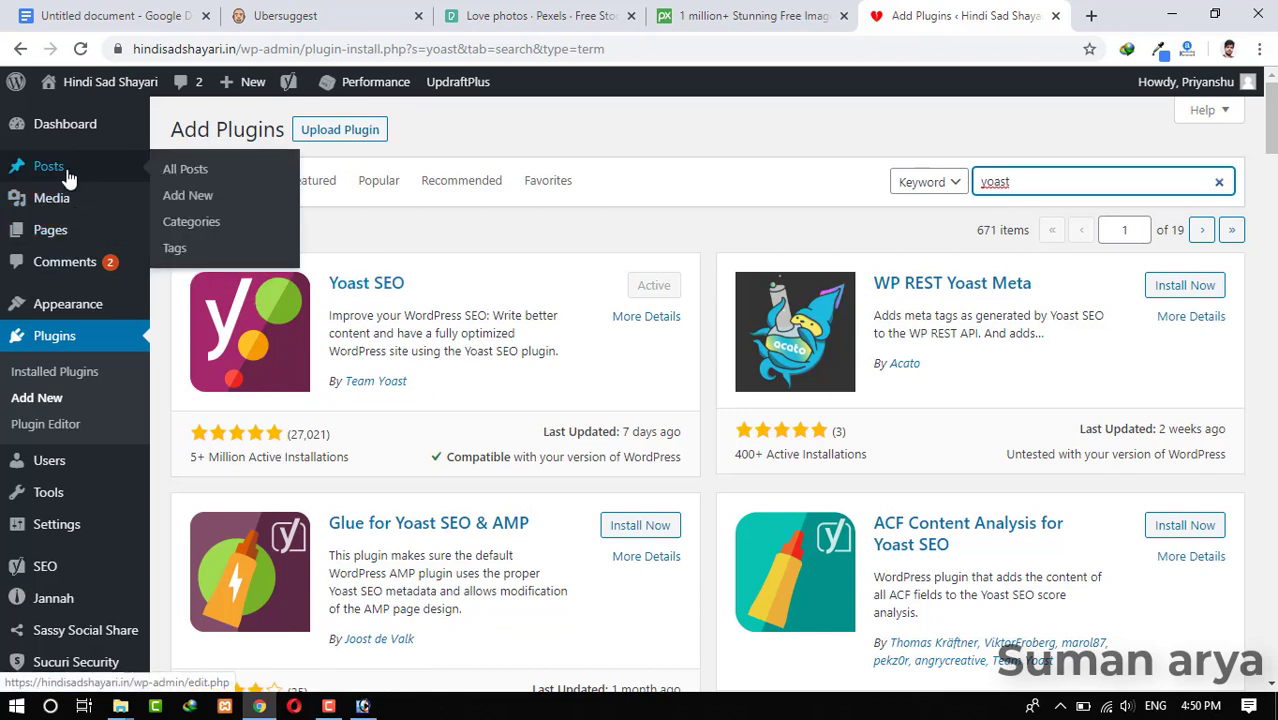
click(185, 198)
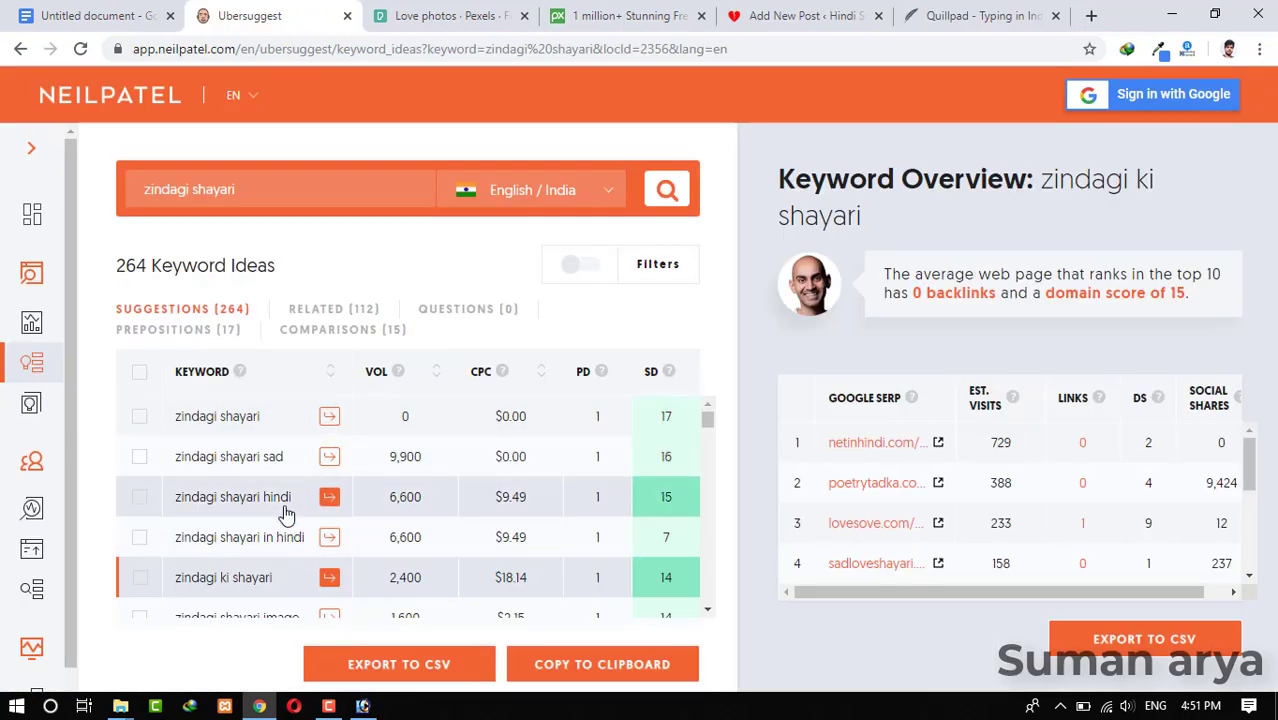
click(760, 12)
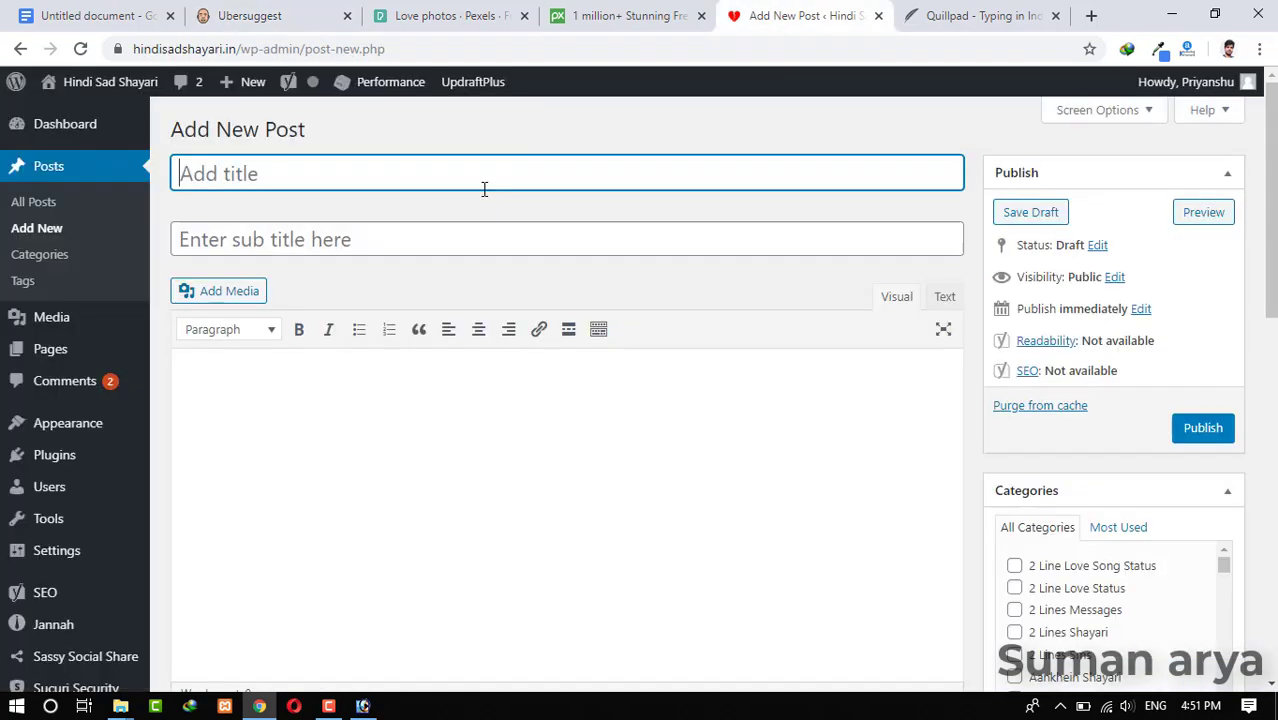
text(Zindag)
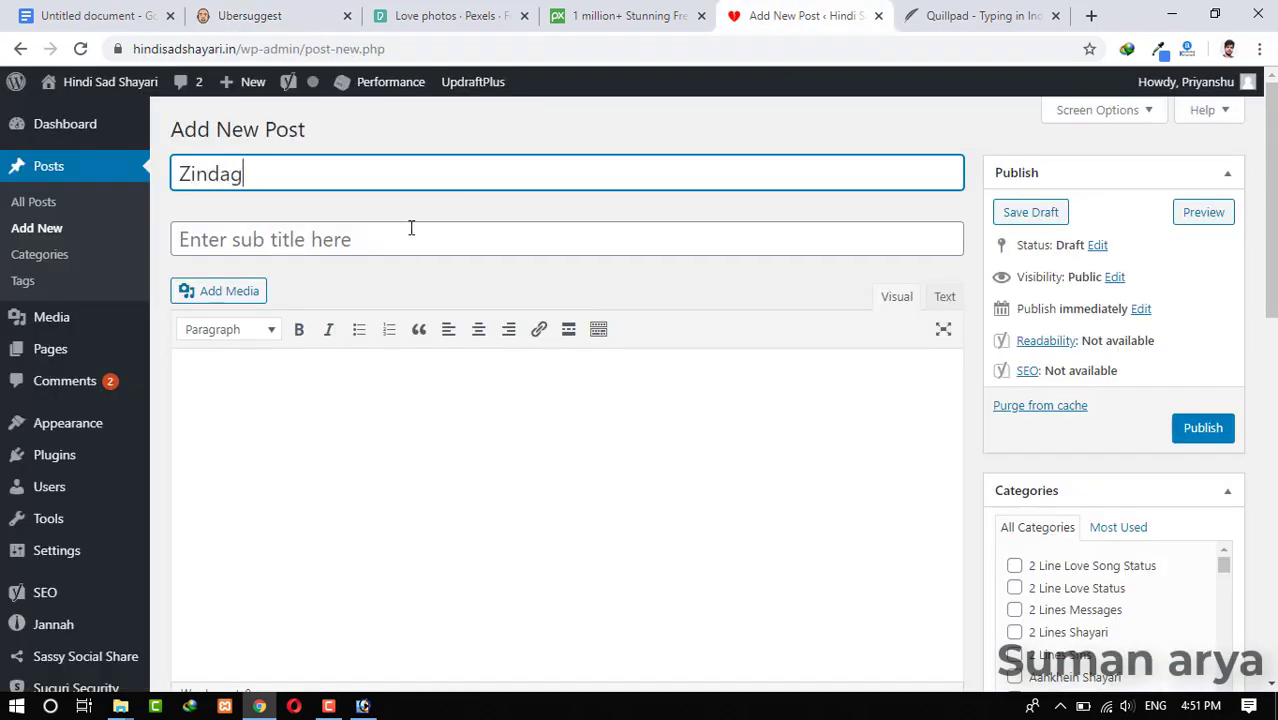
text(i Shayari in Hindi,)
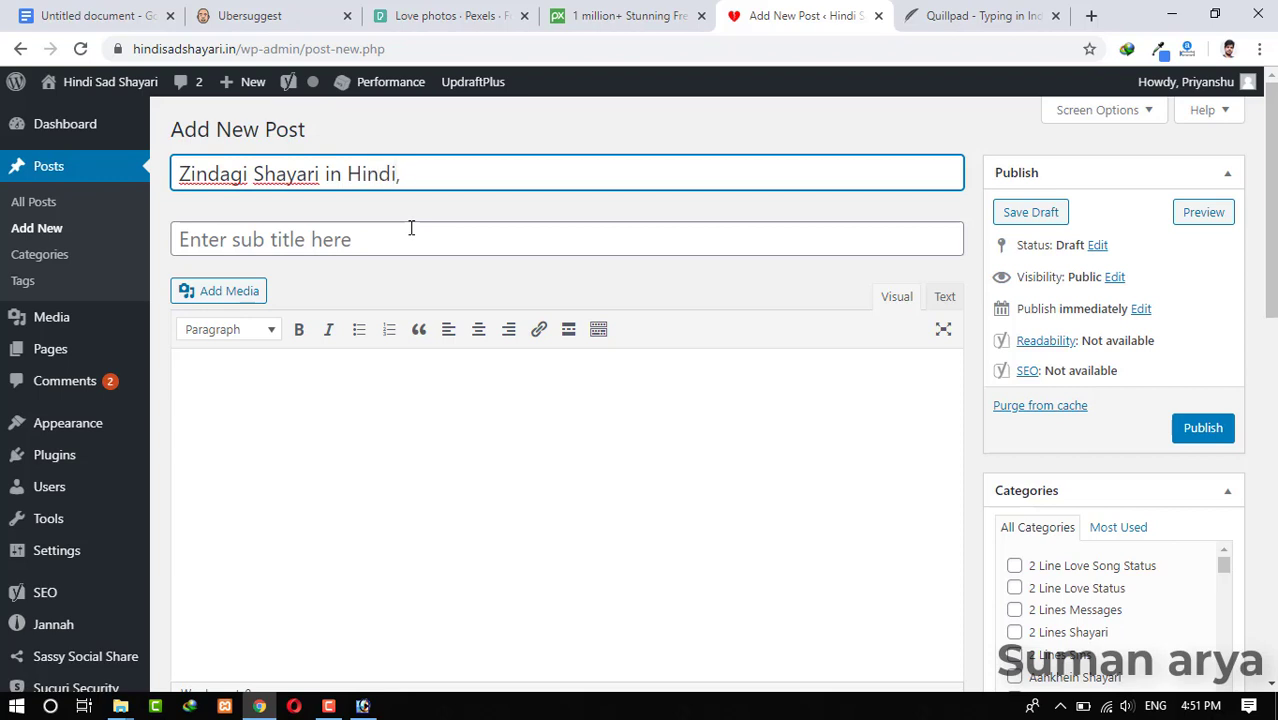
Step: Write "ज़िंदगी शायरी" in Quillpad's Hindi editor and append it with "2020" to the WordPress post title
click(950, 10)
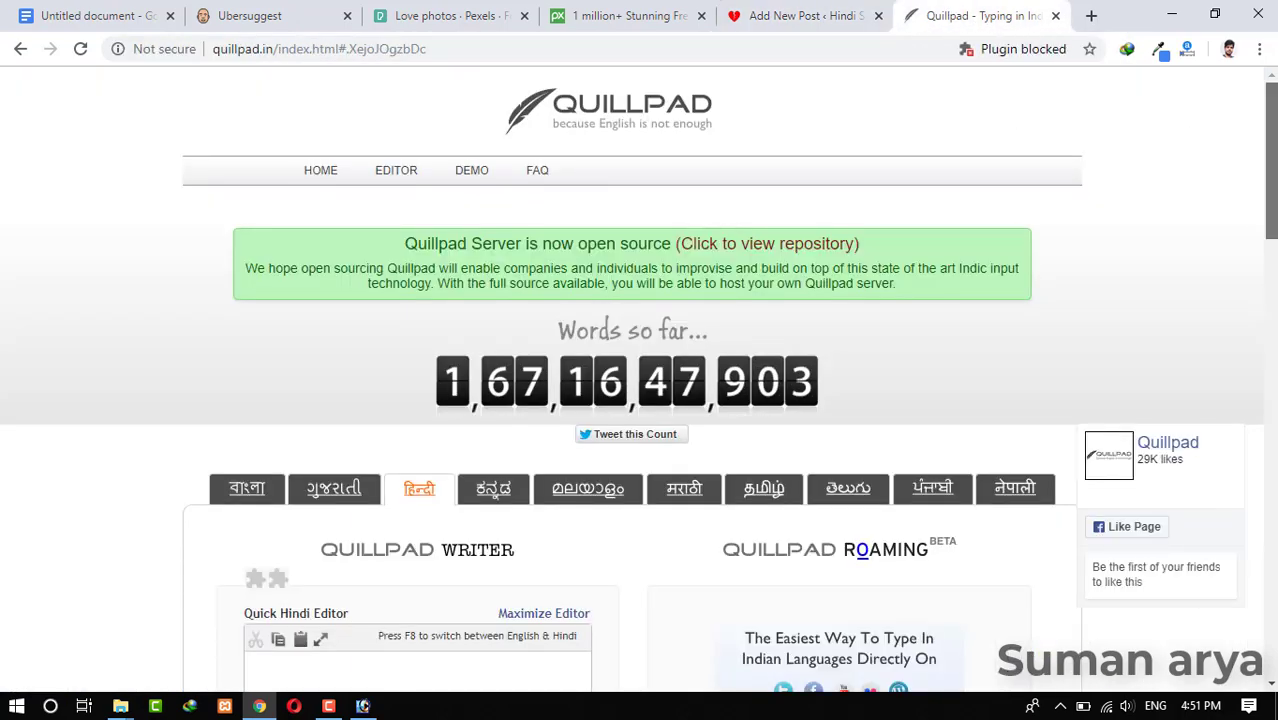
scroll(690, 211, down, 1)
scroll(757, 467, down, 1)
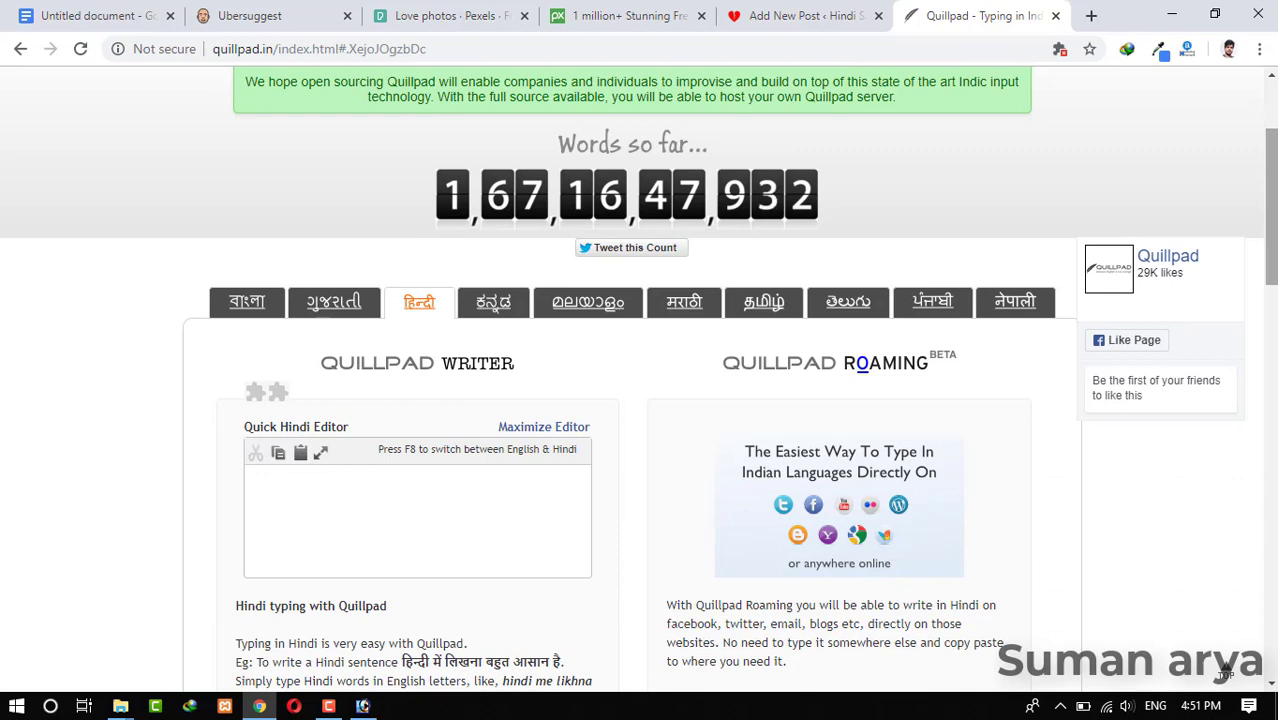
click(520, 512)
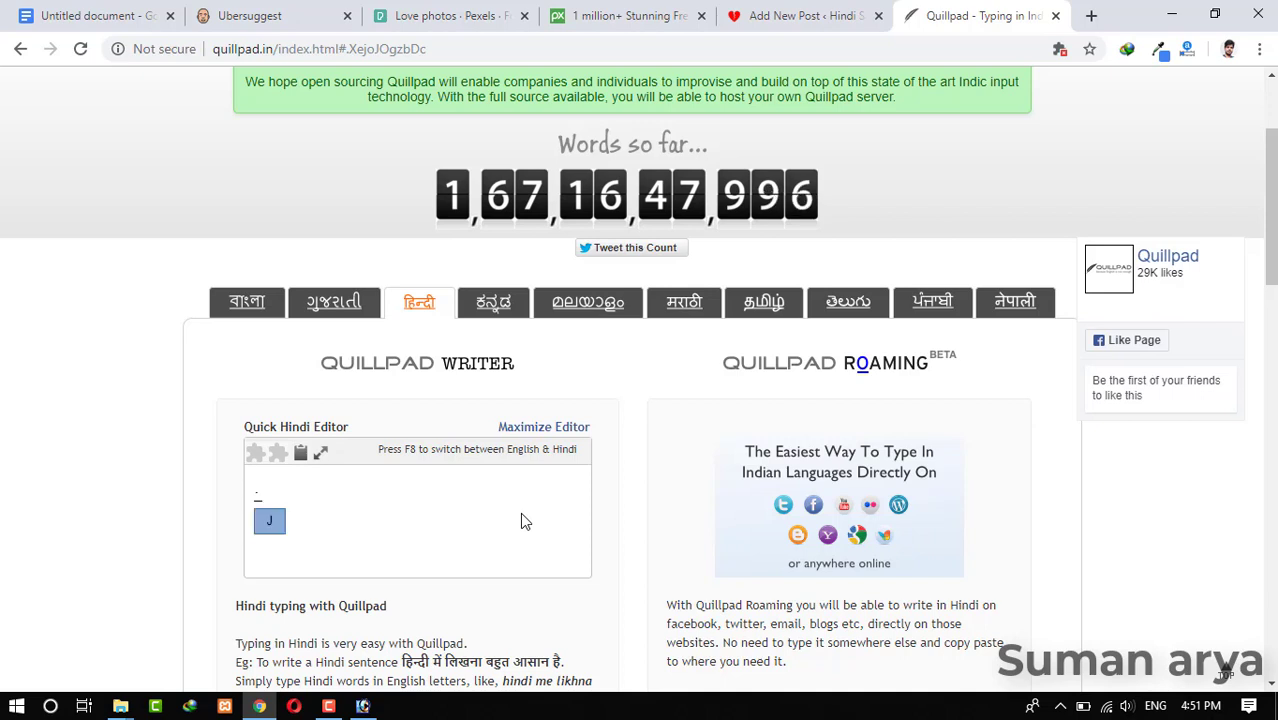
text(Zindagi Sha)
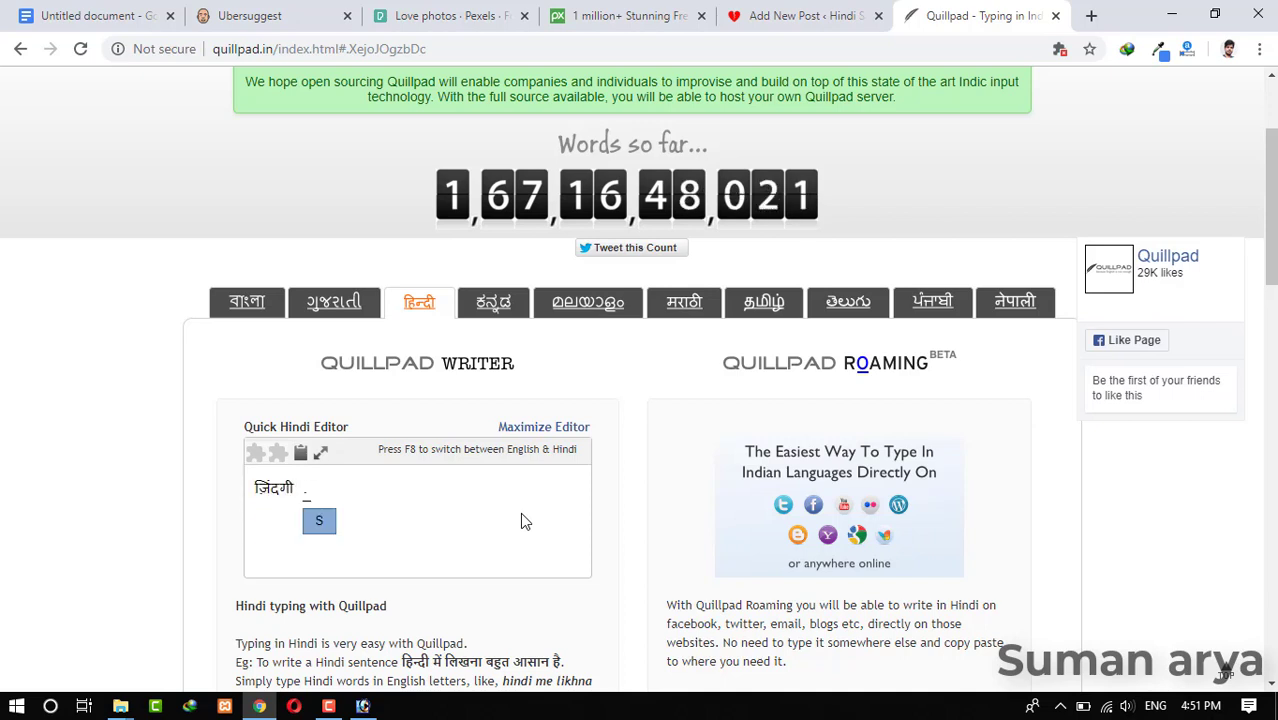
text(yari)
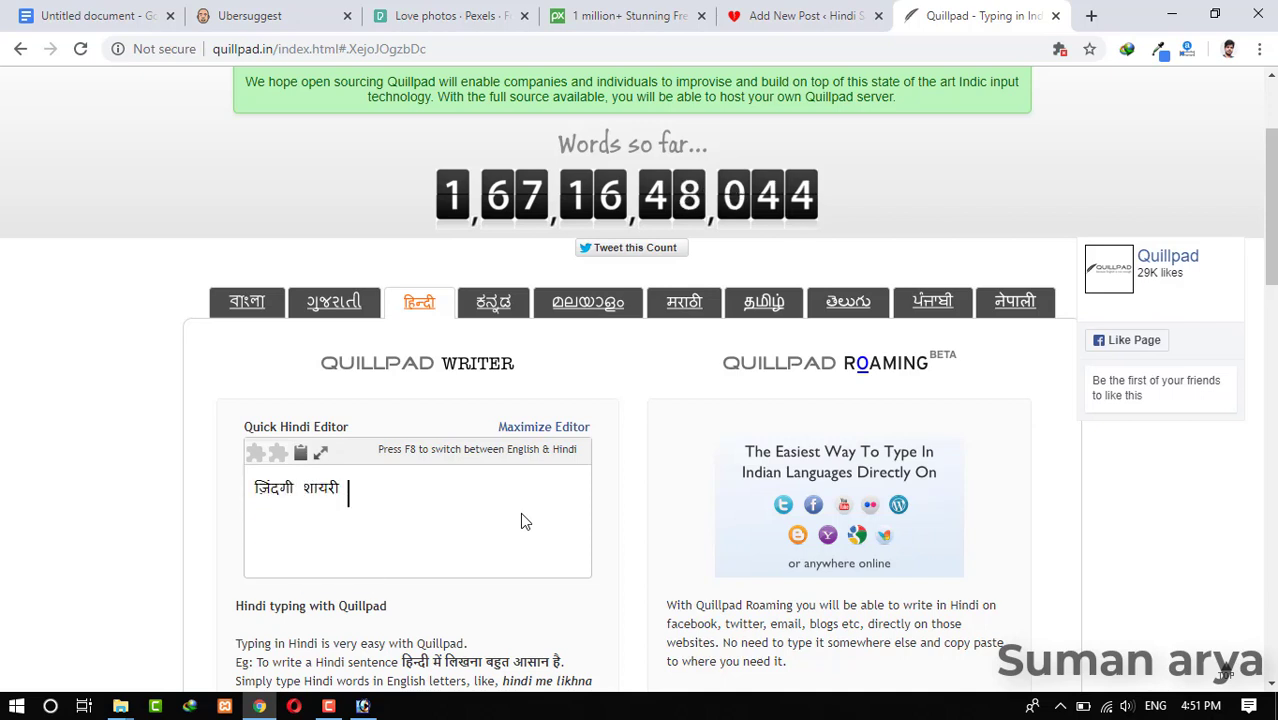
key(ctrl+shift+Tab)
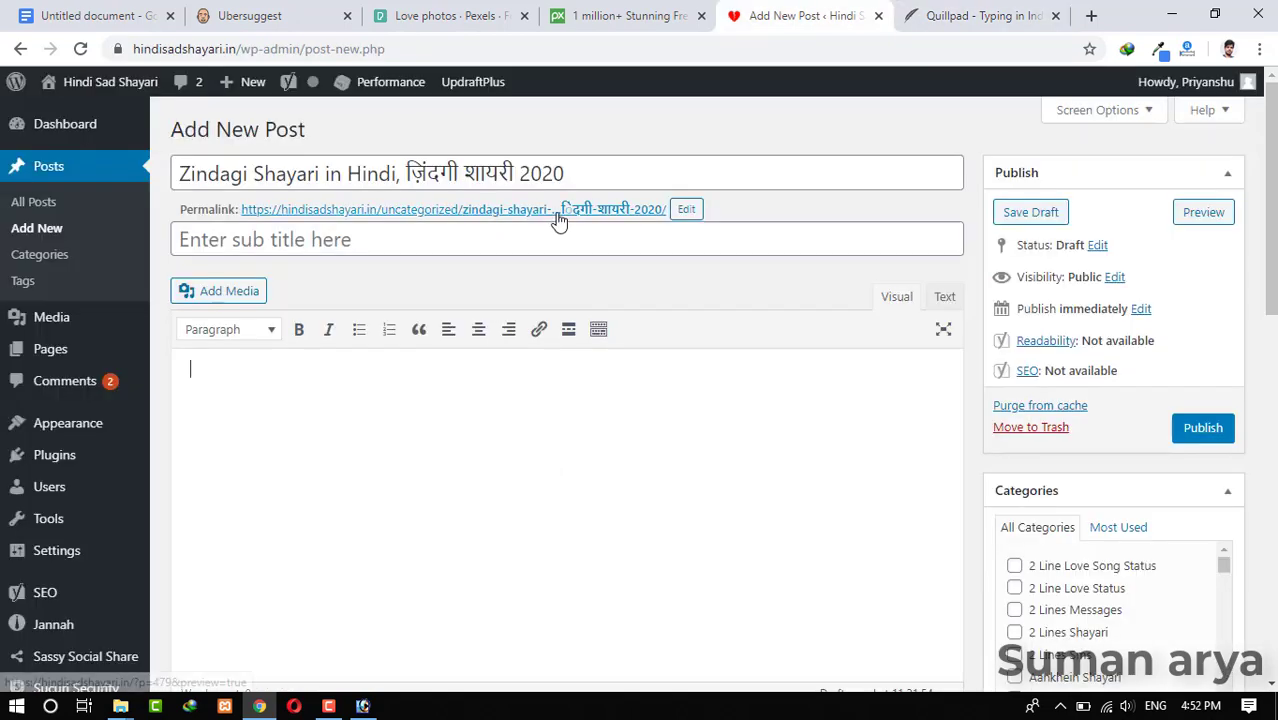
Step: Copy the full post title "Zindagi Shayari in Hindi, ज़िंदगी शायरी 2020" into the post body
drag(600, 174, 178, 176)
key(ctrl+c)
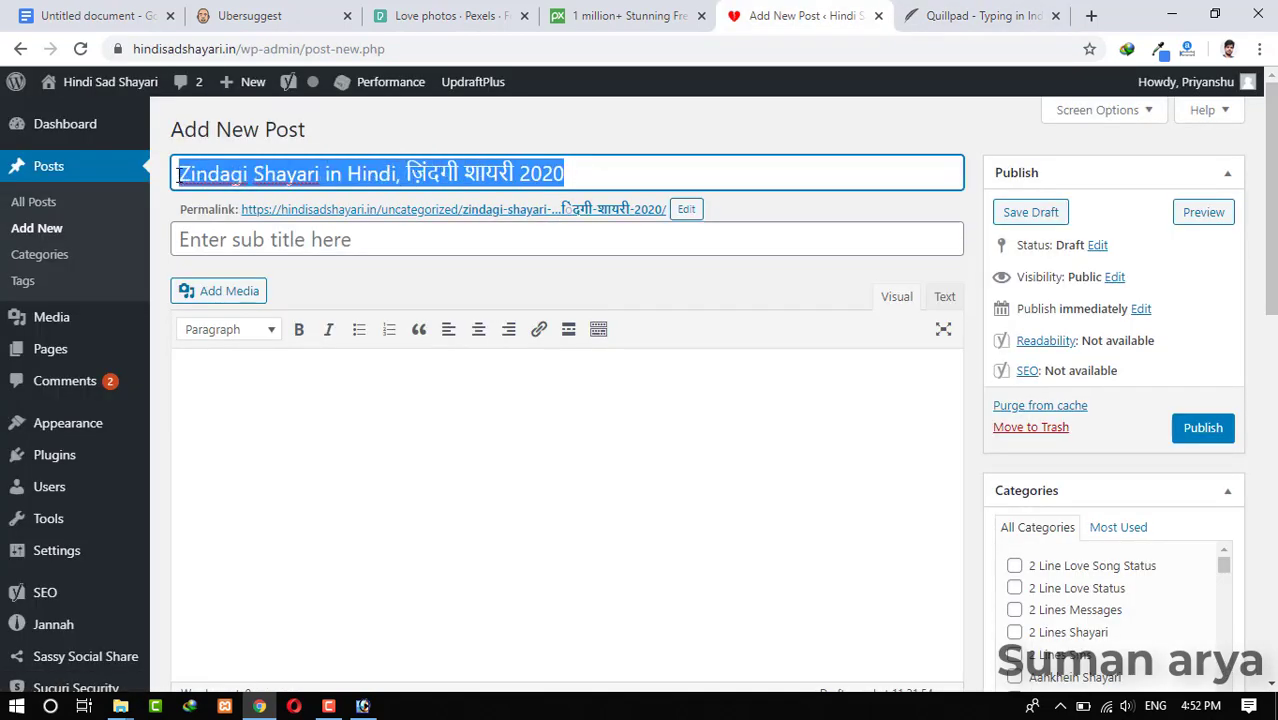
click(264, 390)
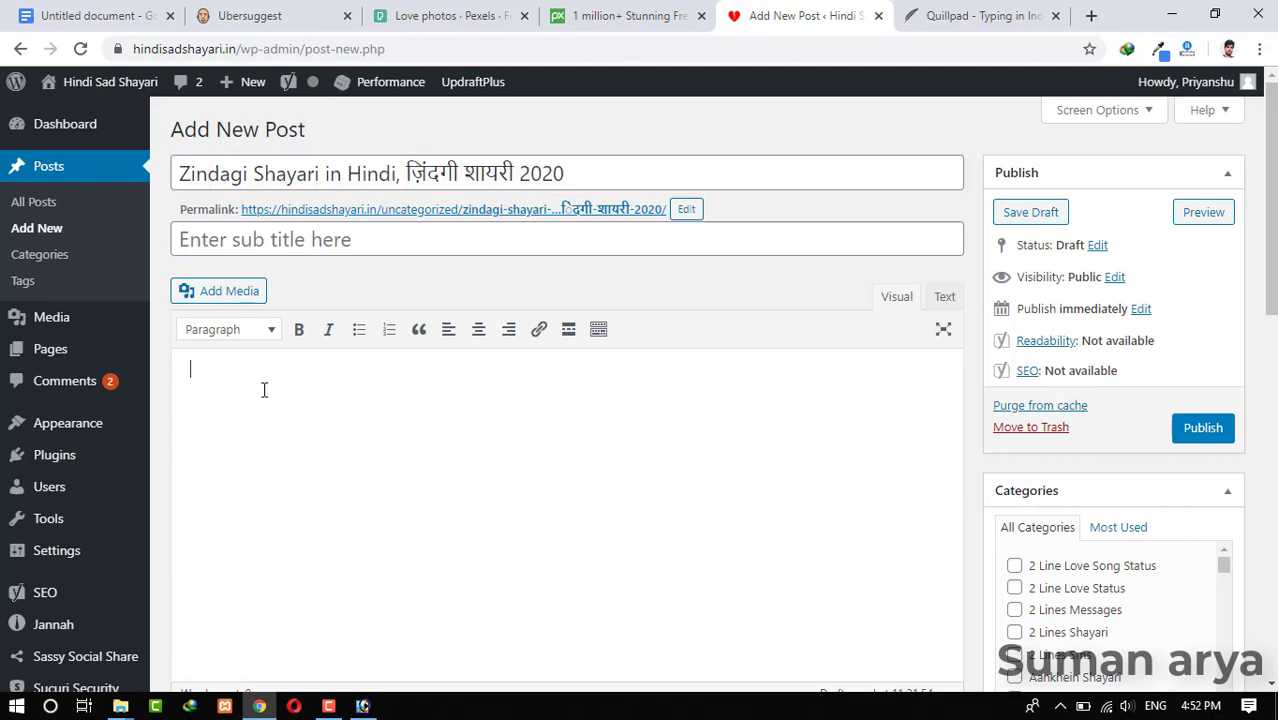
key(ctrl+v)
Step: Make the pasted title line in the body bold, underlined and centred, and start a new paragraph below it
drag(483, 370, 190, 370)
click(298, 329)
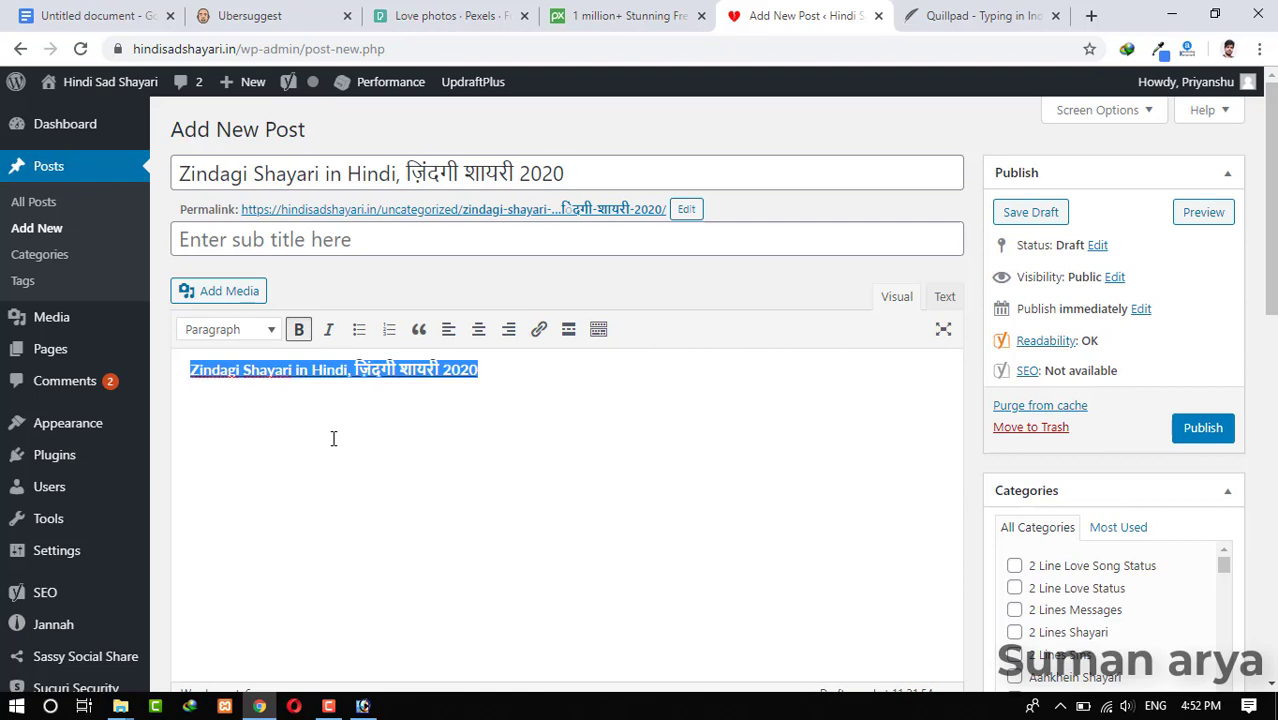
click(478, 329)
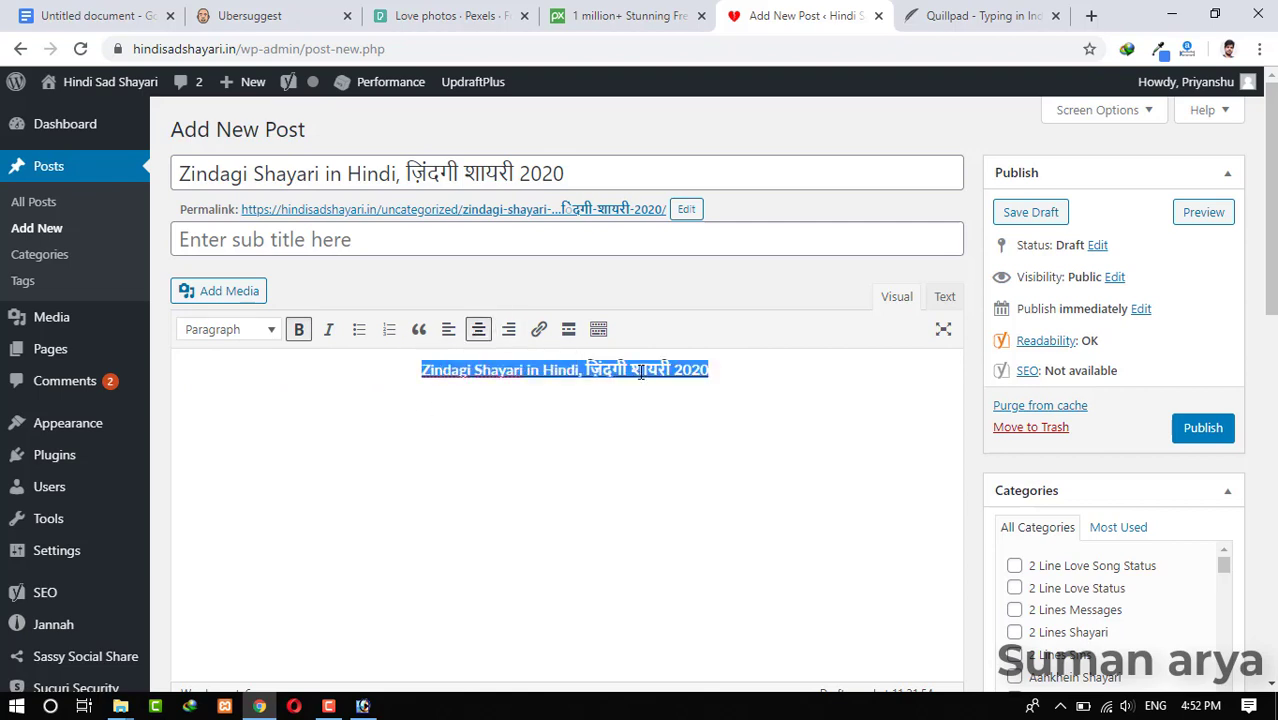
click(737, 369)
key(Return)
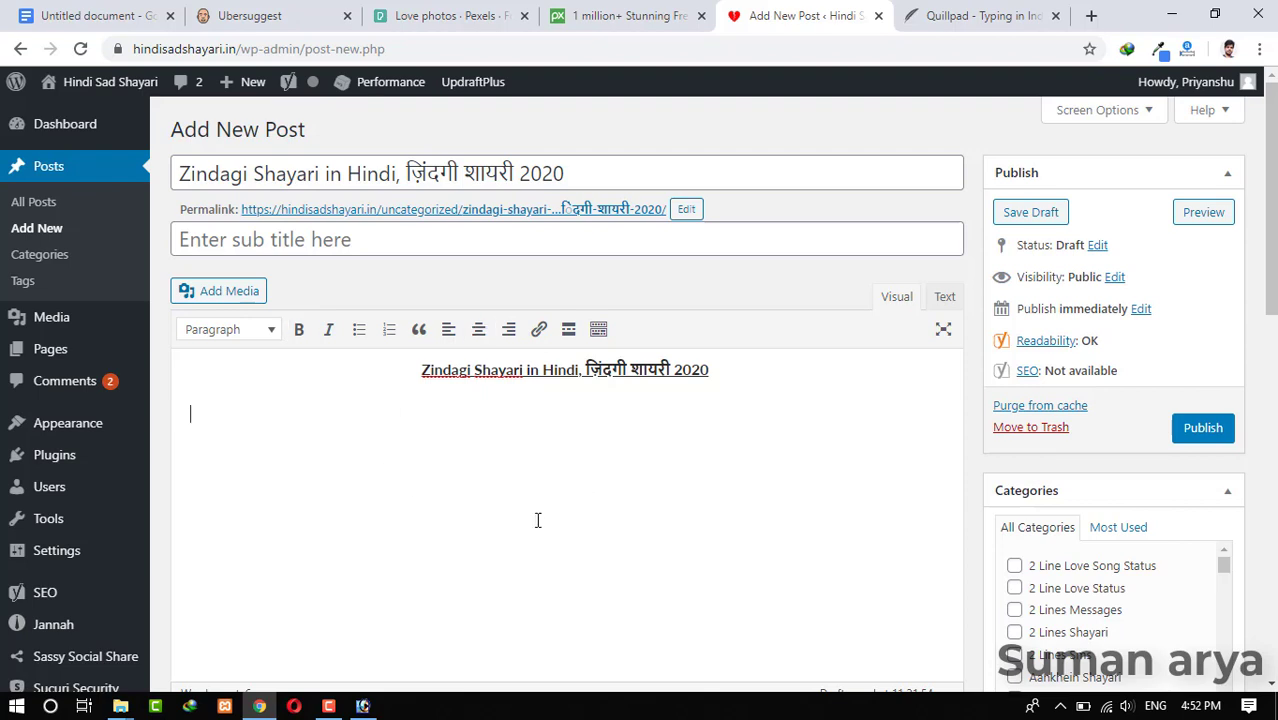
Step: Upload the image Zindagi1.jpg from the G: drive to the WordPress media library
click(229, 291)
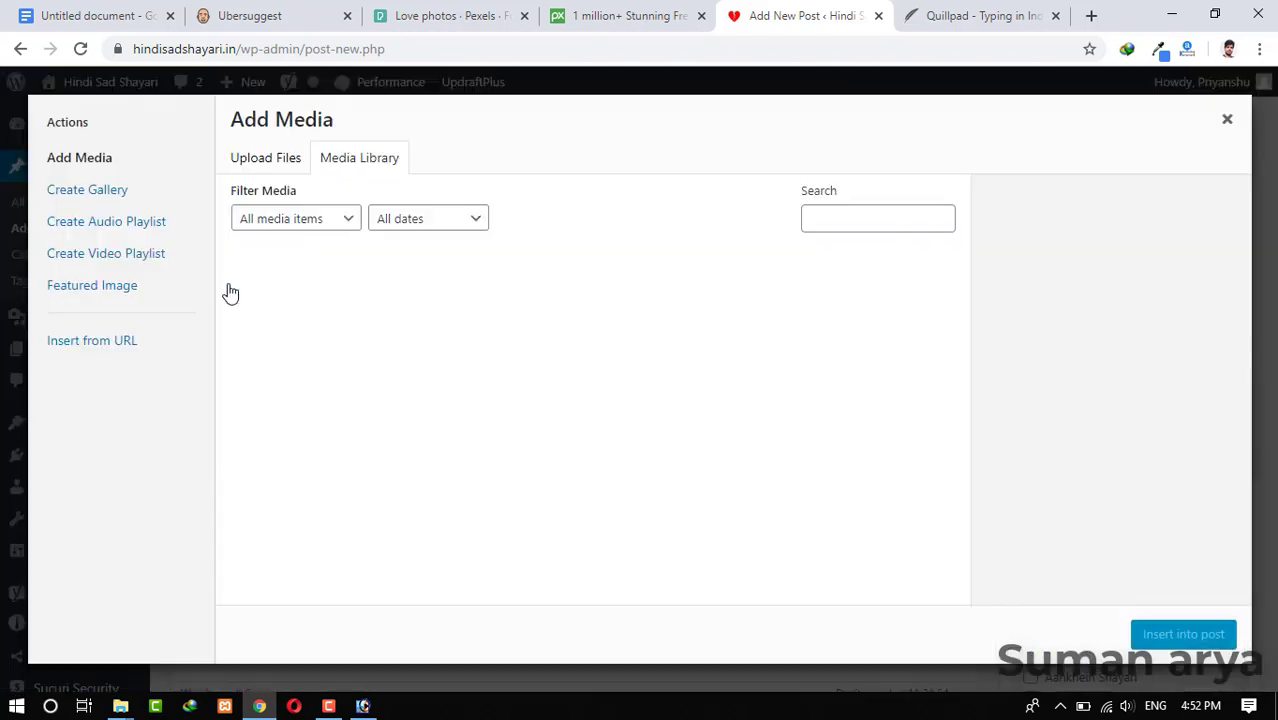
click(281, 170)
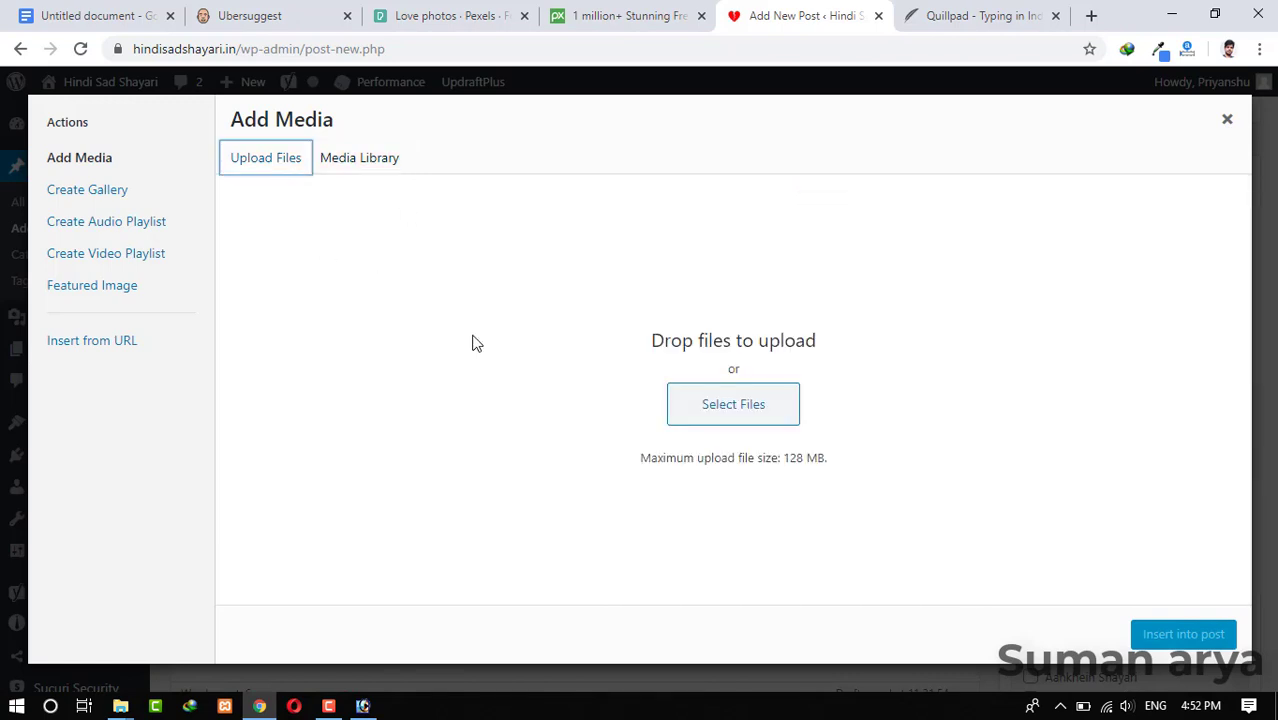
click(751, 417)
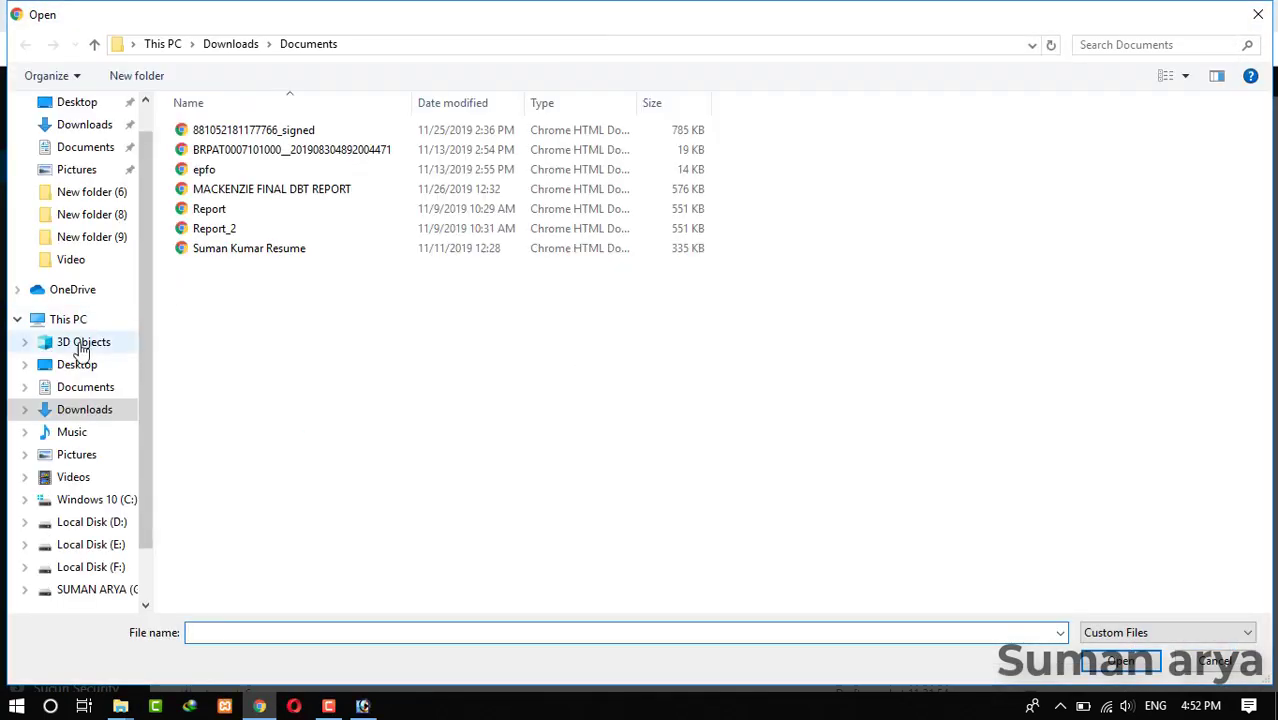
click(68, 319)
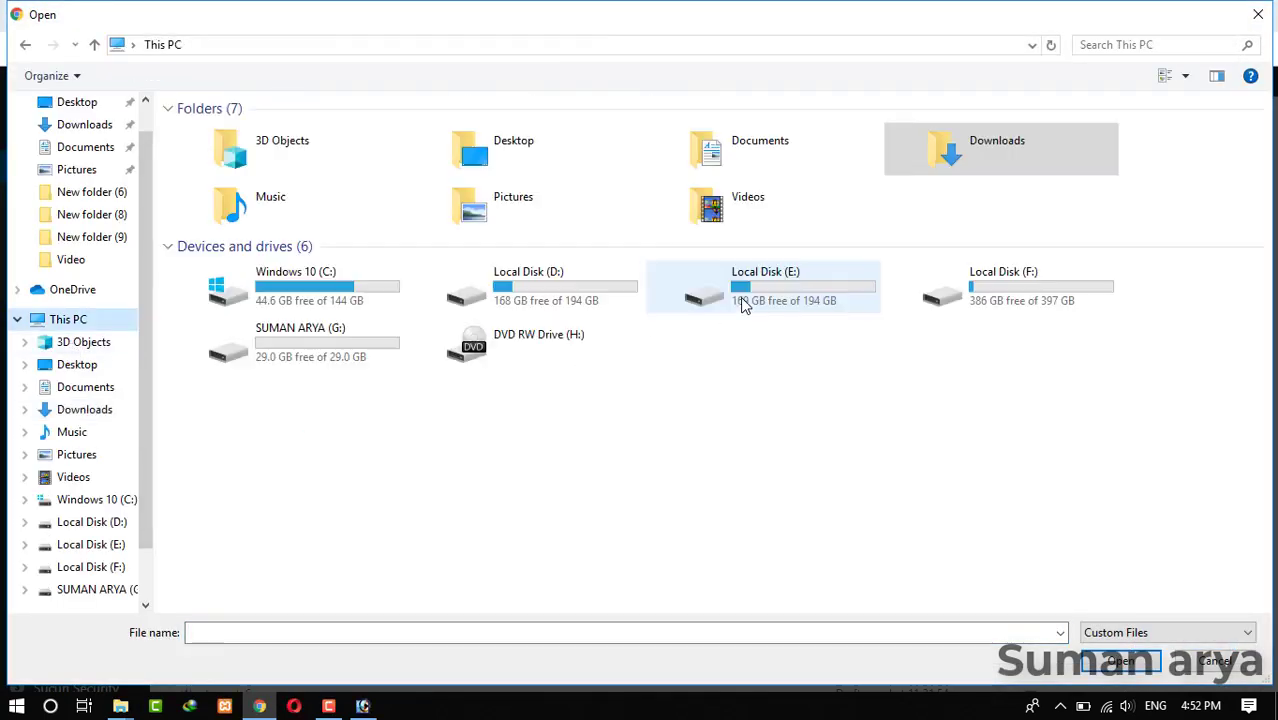
click(365, 345)
double_click(365, 345)
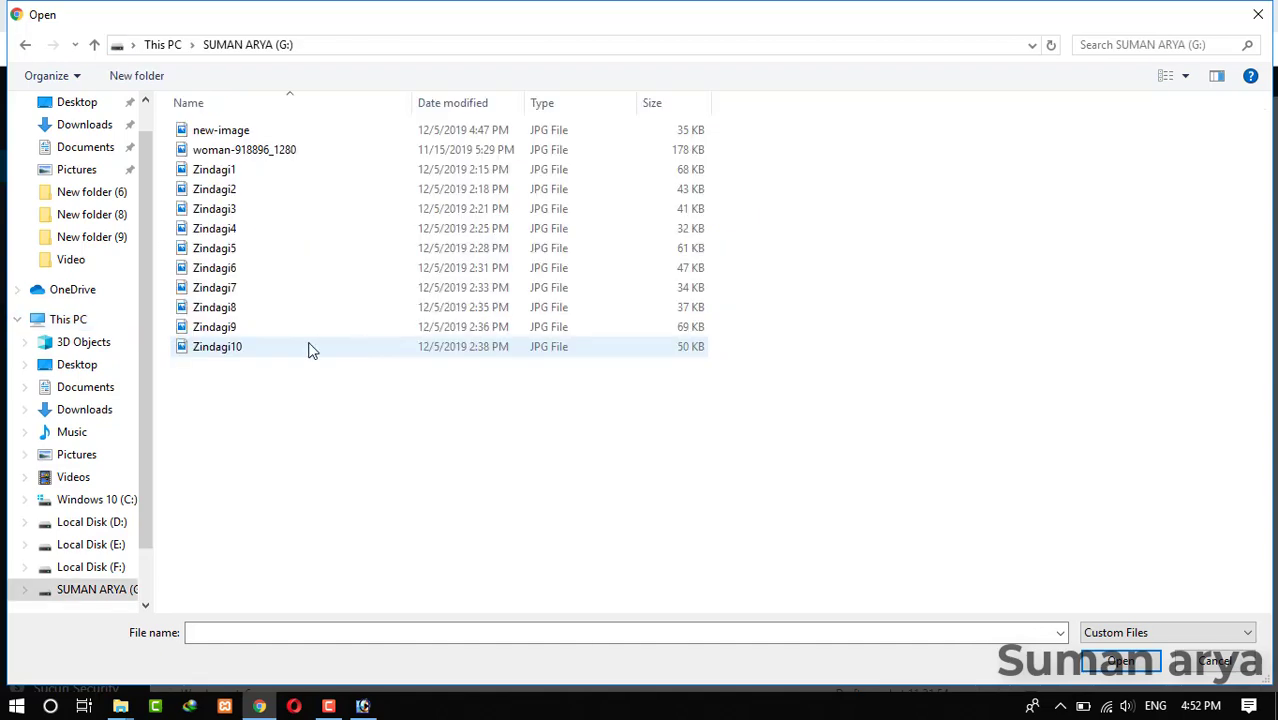
key(Escape)
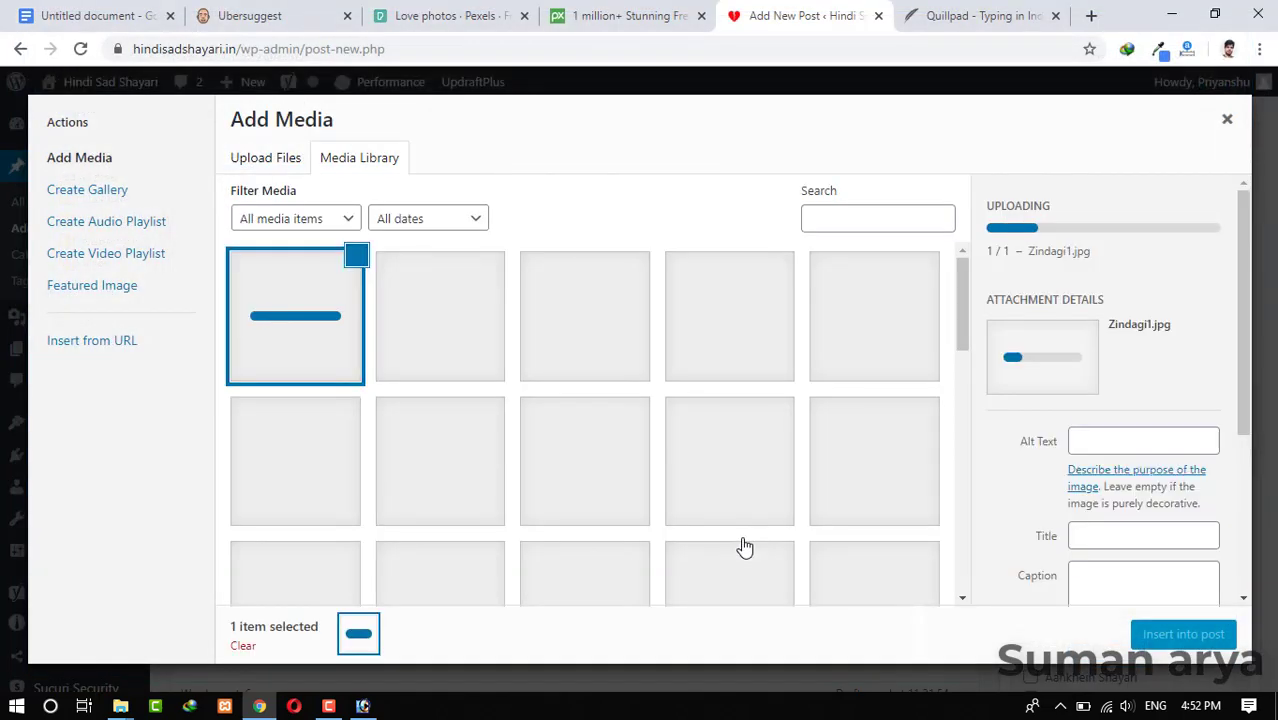
Step: Set the uploaded image's title and alt text to "Zindagi Shayari in Hindi" and insert it into the post
click(1137, 461)
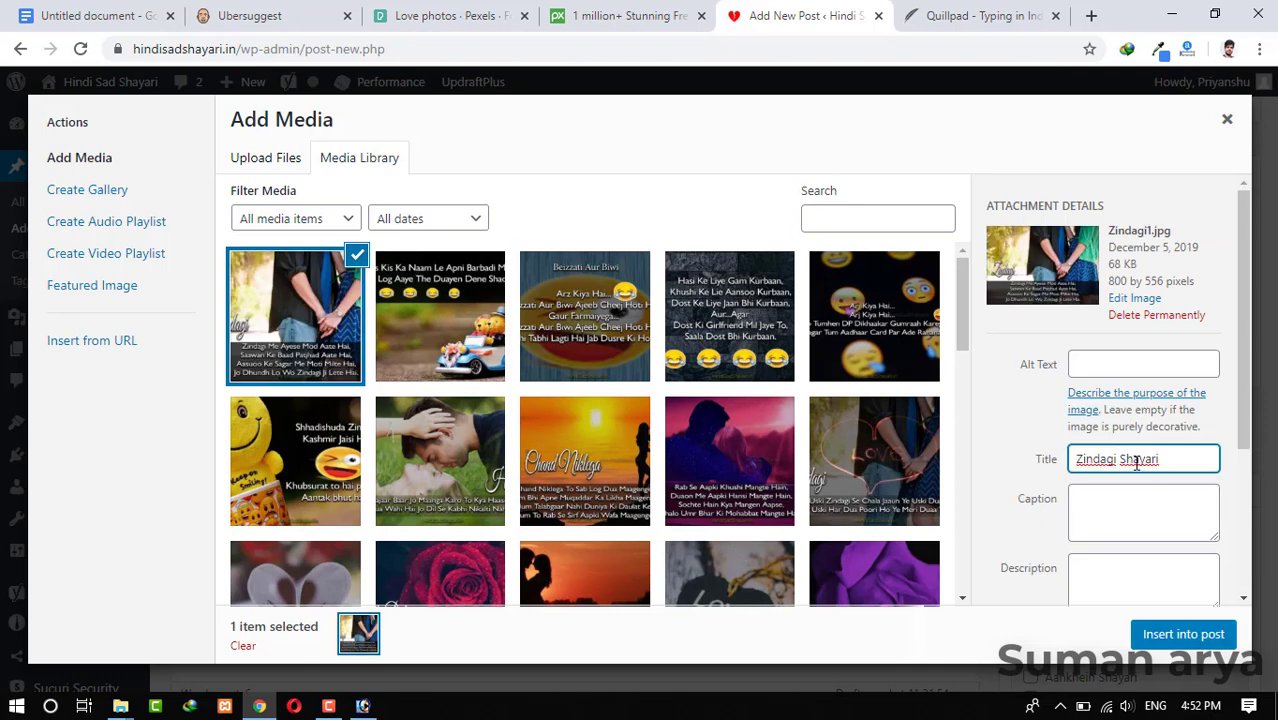
text(in Hindi)
key(ctrl+shift+Left)
key(ctrl+shift+Left)
key(ctrl+shift+Left)
key(ctrl+shift+Left)
key(ctrl+c)
click(1140, 362)
key(ctrl+v)
click(1184, 634)
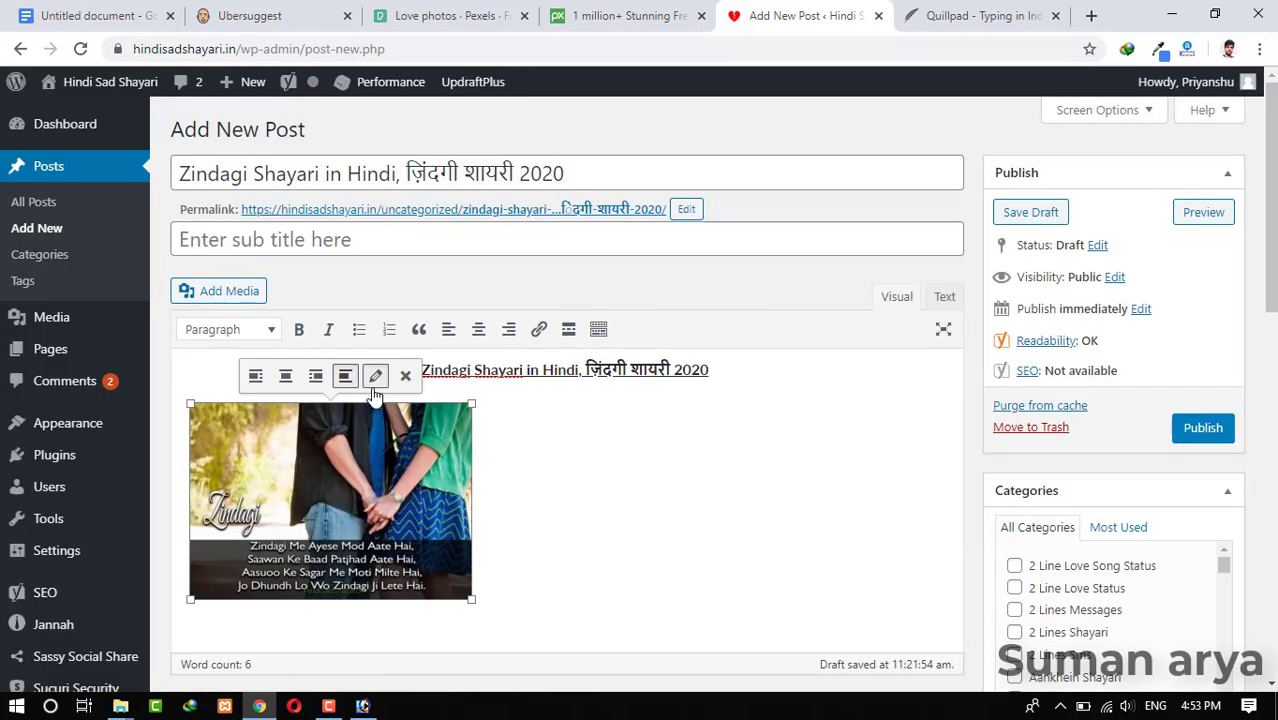
Step: Set the inserted image to Full Size – 800 × 556 with centre alignment
click(375, 376)
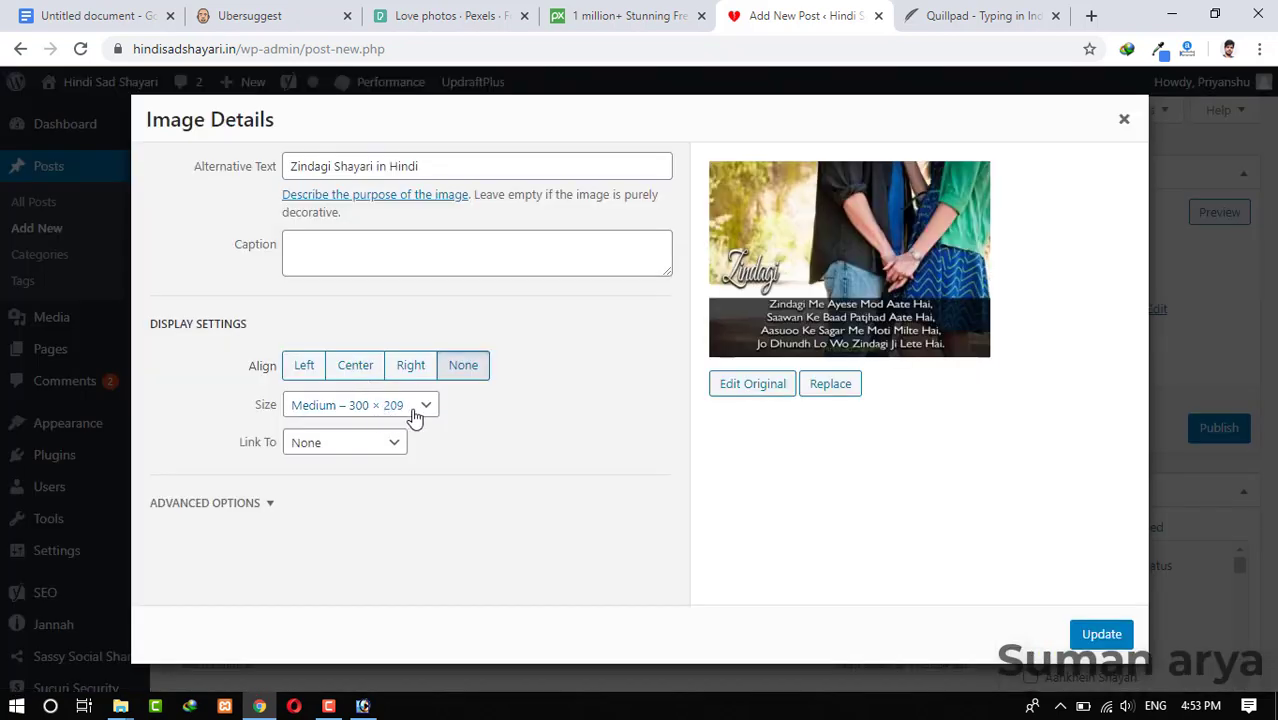
click(400, 418)
click(394, 462)
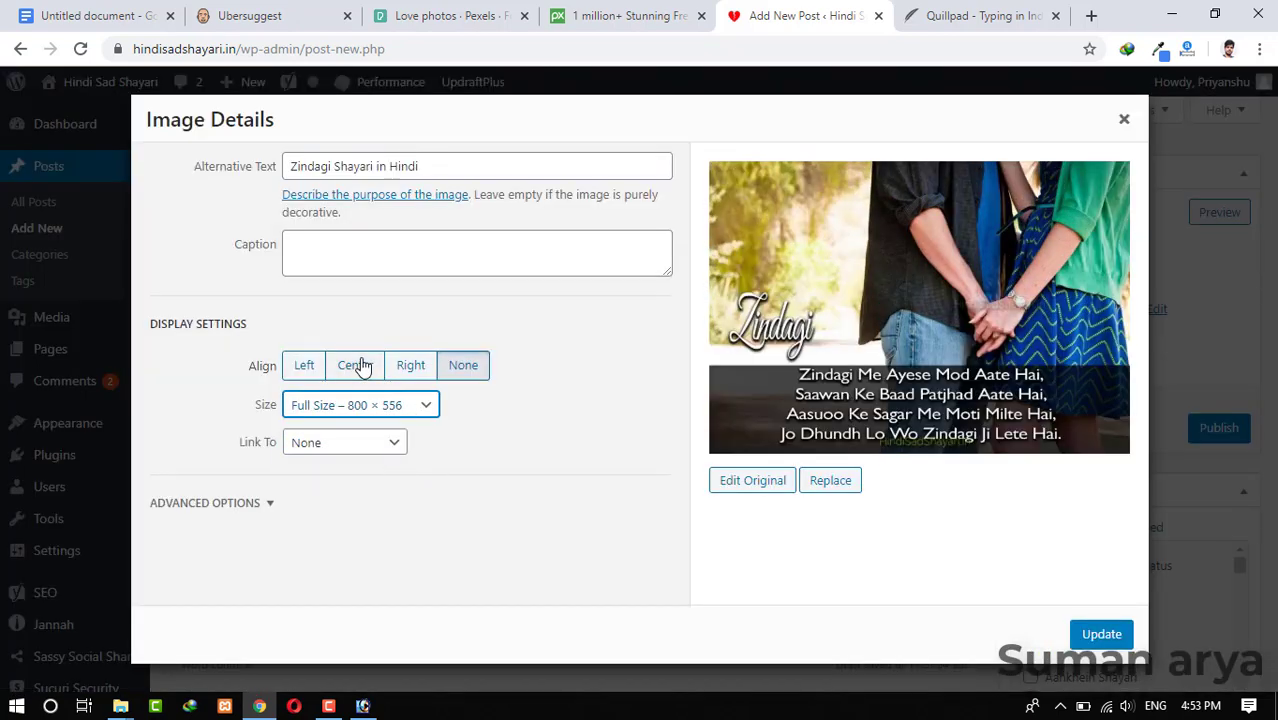
click(360, 366)
click(1096, 634)
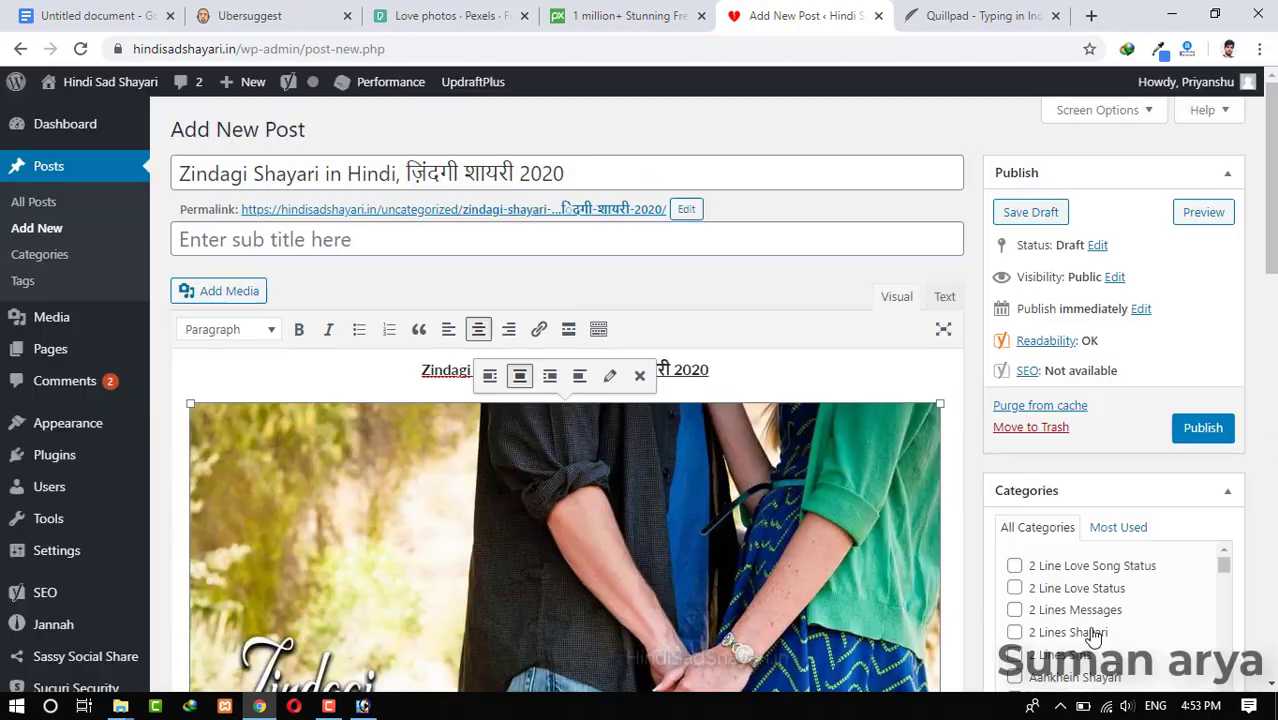
Step: Copy the Roman and Hindi versions of the "Zindagi Me Ayese Mod Aate Hai" shayari from the Google Docs document and return to the WordPress post
scroll(566, 208, down, 3)
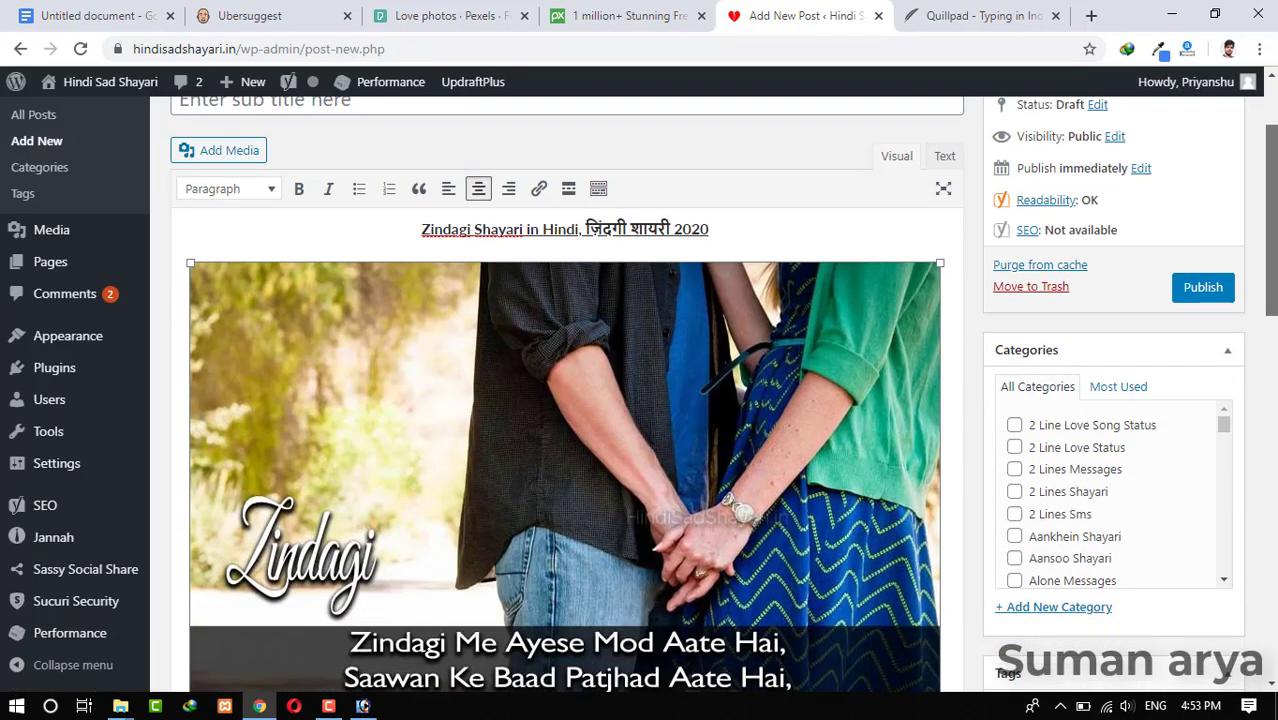
scroll(701, 504, down, 2)
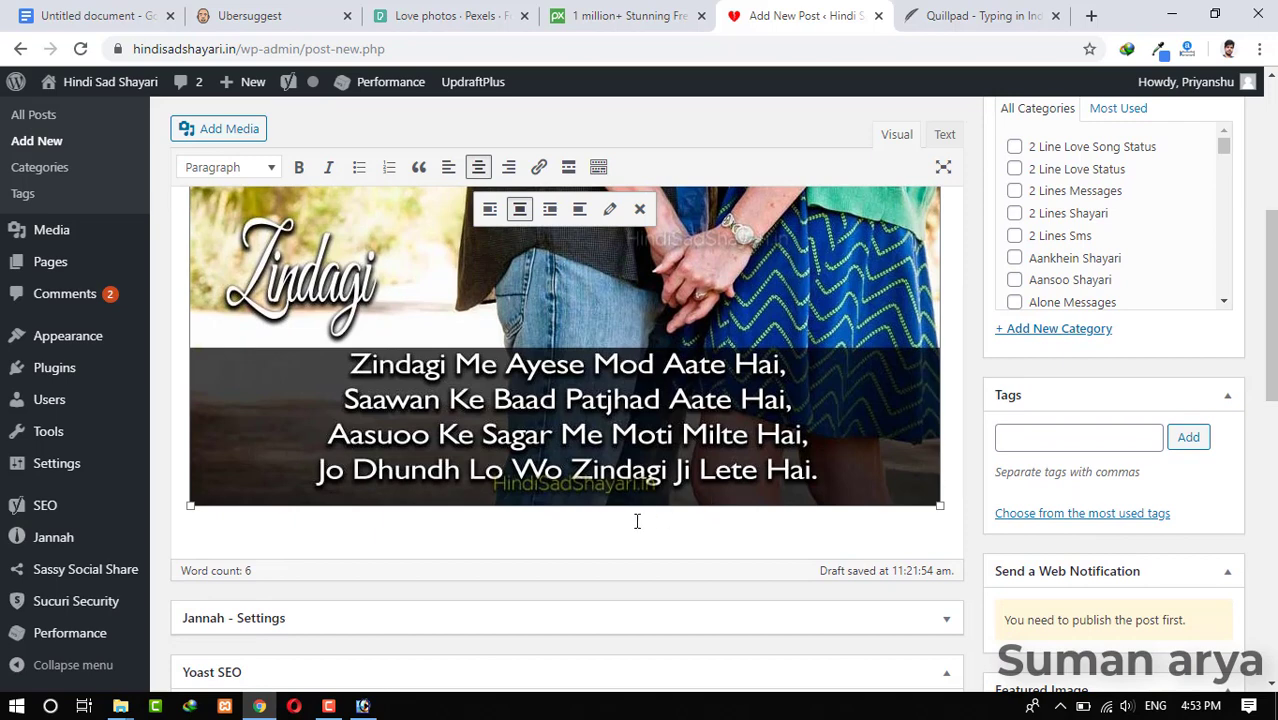
click(637, 521)
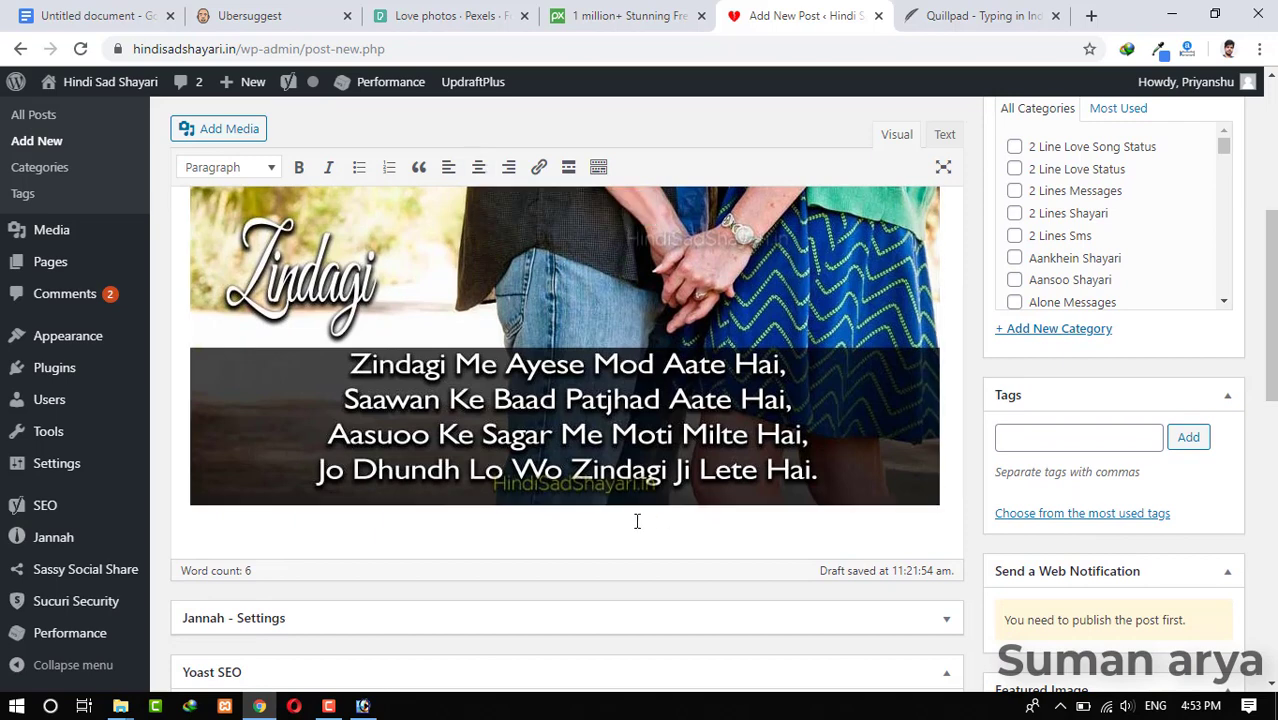
click(137, 12)
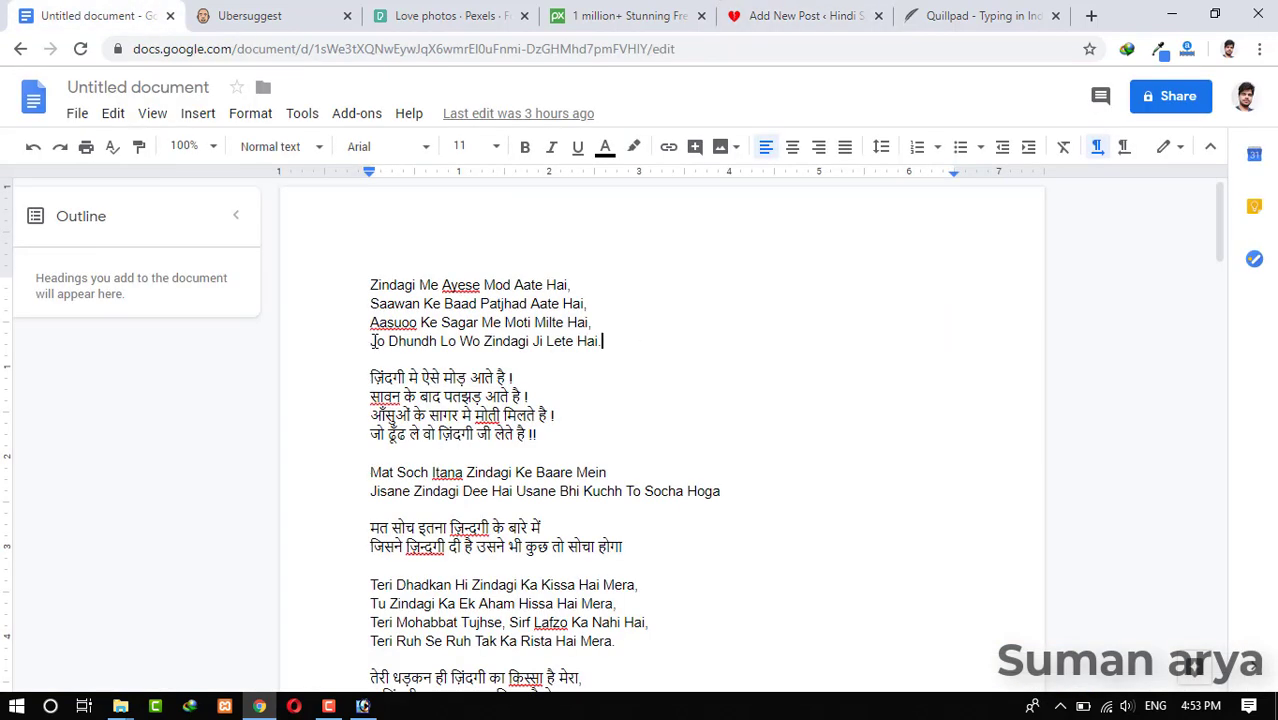
drag(370, 285, 537, 434)
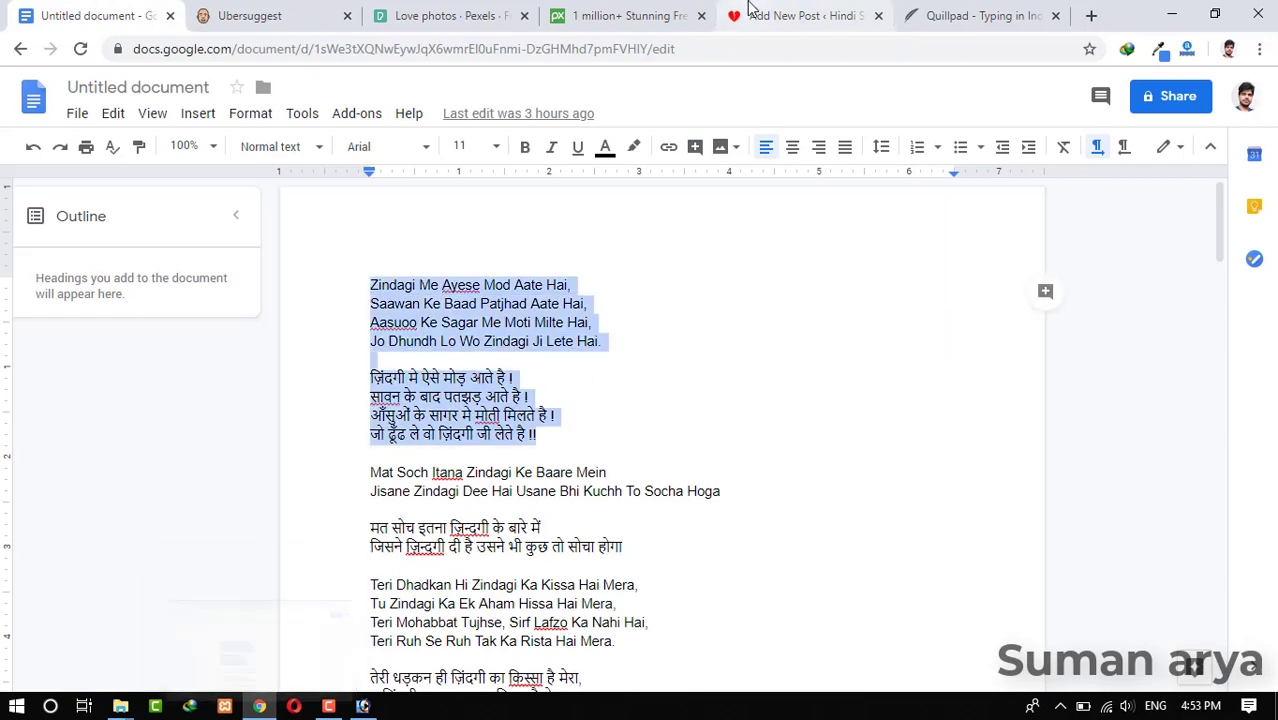
click(752, 14)
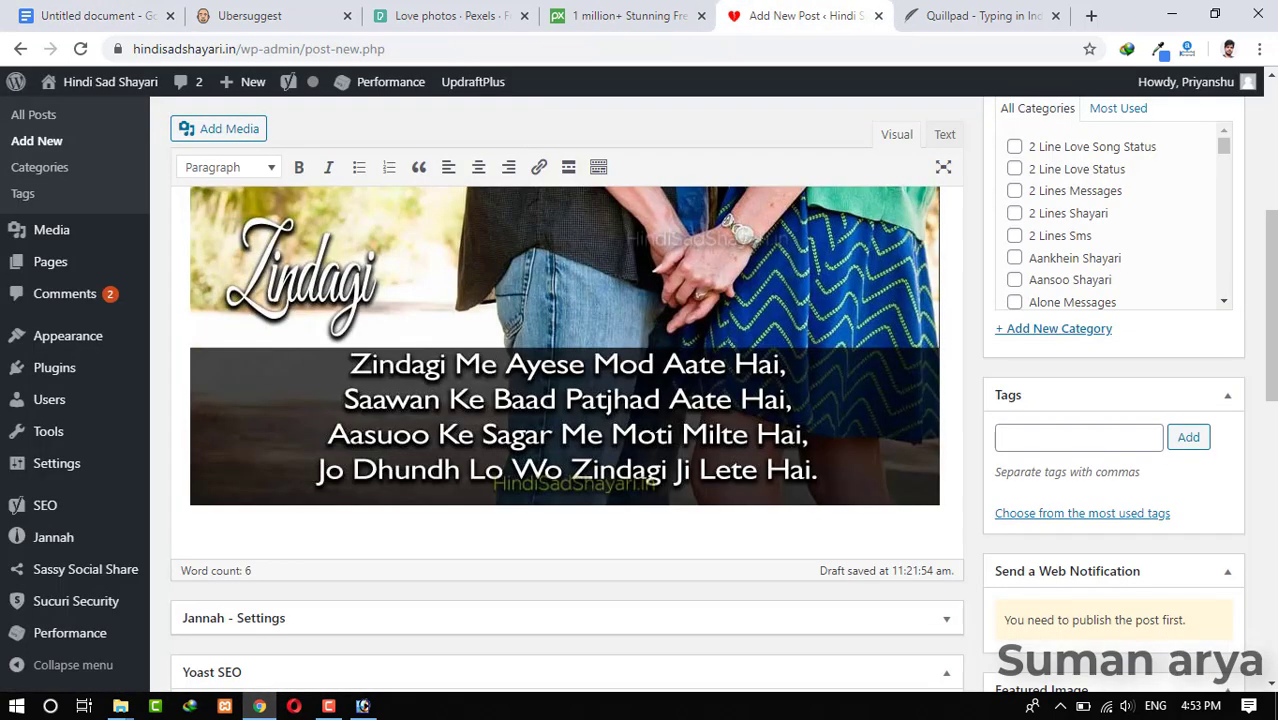
Step: Try to paste the copied shayari straight from the document below the image, and undo the paste
click(454, 523)
key(ctrl+v)
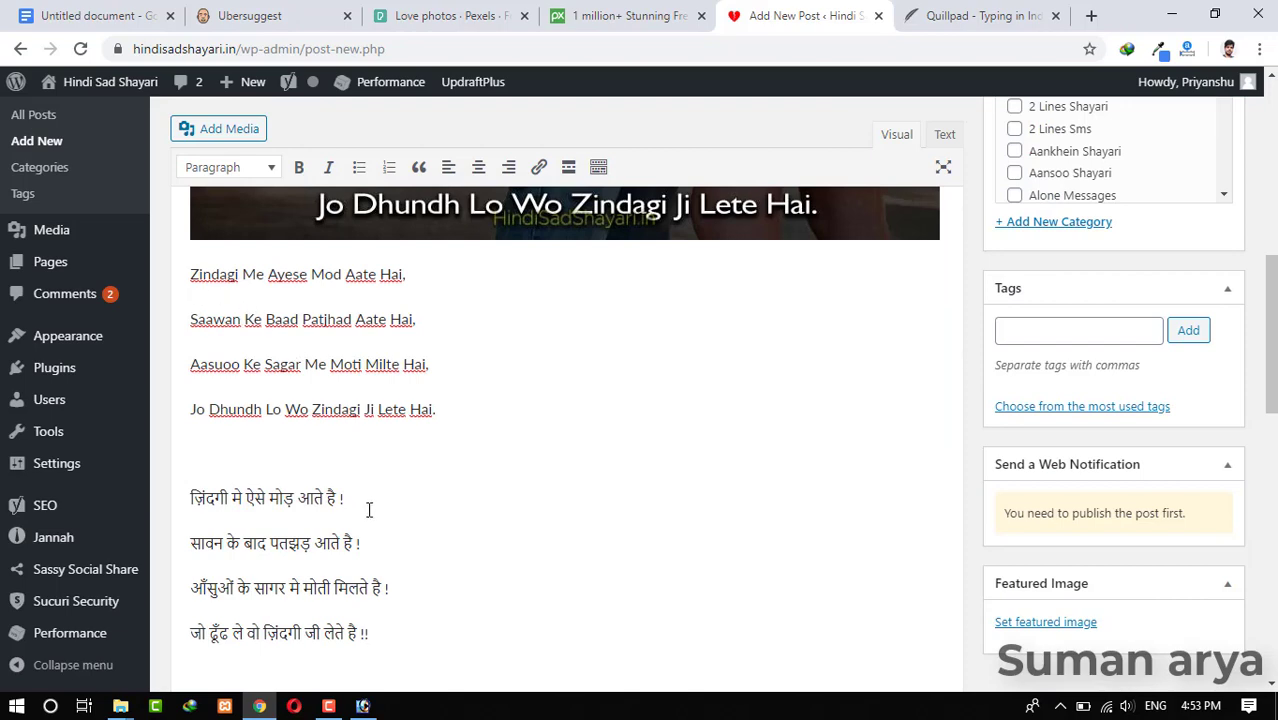
key(ctrl+z)
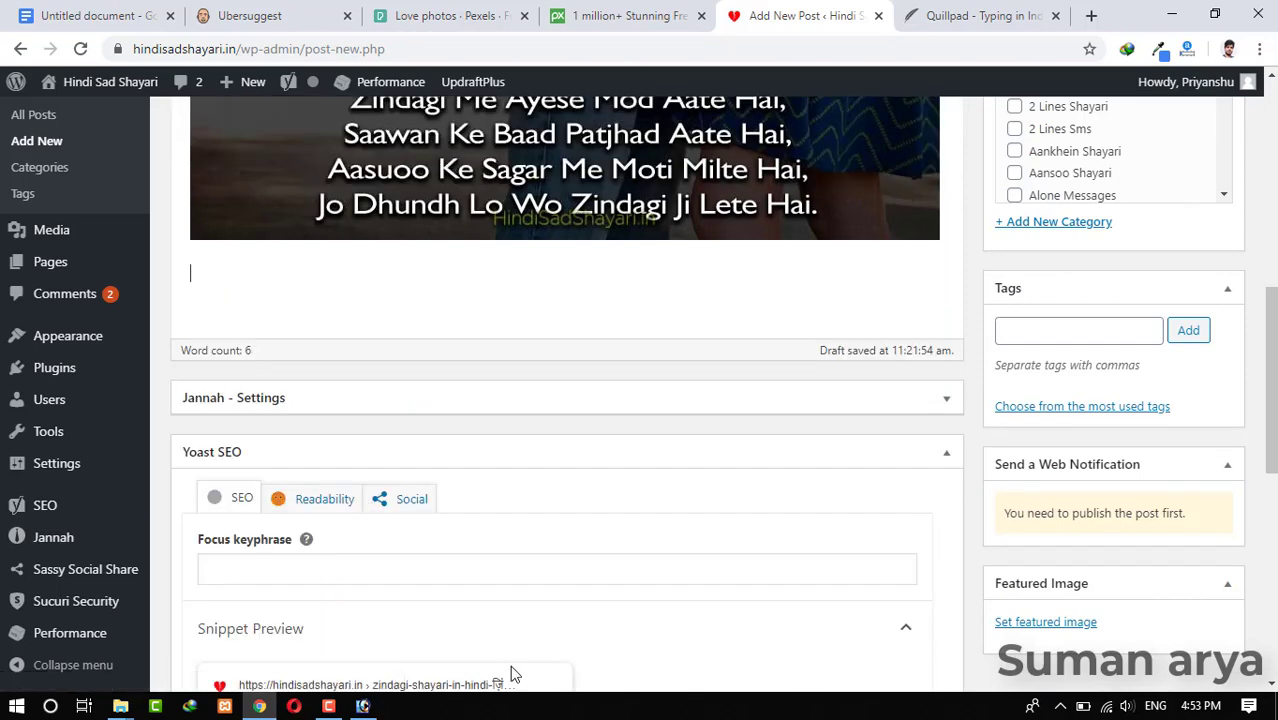
Step: Pass the copied shayari through Notepad as plain text, paste it below the first image in the post, and centre both versions
key(super+r)
key(Return)
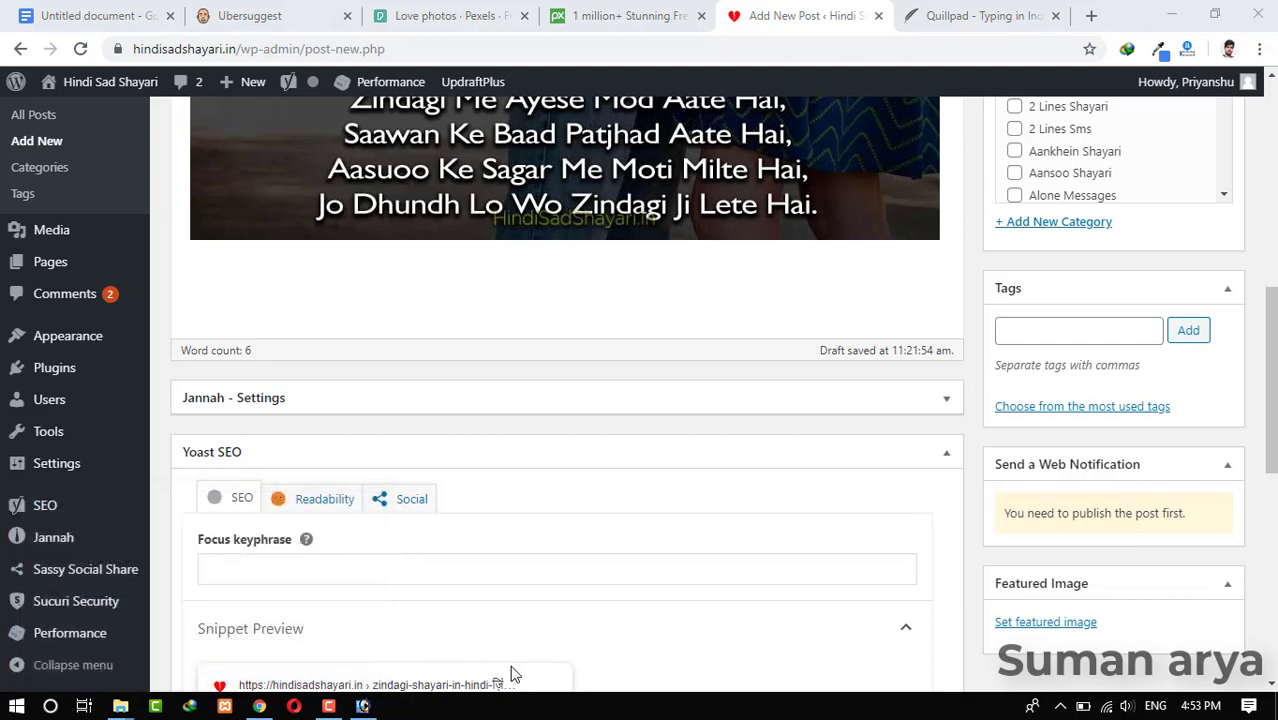
text(Zindagi Me Ayese Mod Aate Hai, Saawan Ke Baad Patjhad Aate Hai, Aasuoo Ke Sagar Me Moti Milte Hai, Jo Dhundh Lo Wo Zindagi Ji Lete Hai.  ज़िंदगी मे ऐसे मोड़ आते है ! सावन के बाद पतझड़ आते है ! आँसुओं के सागर मे मोती मिलते है ! जो ढूँढ ले वो ज़िंदगी जी लेते है !!)
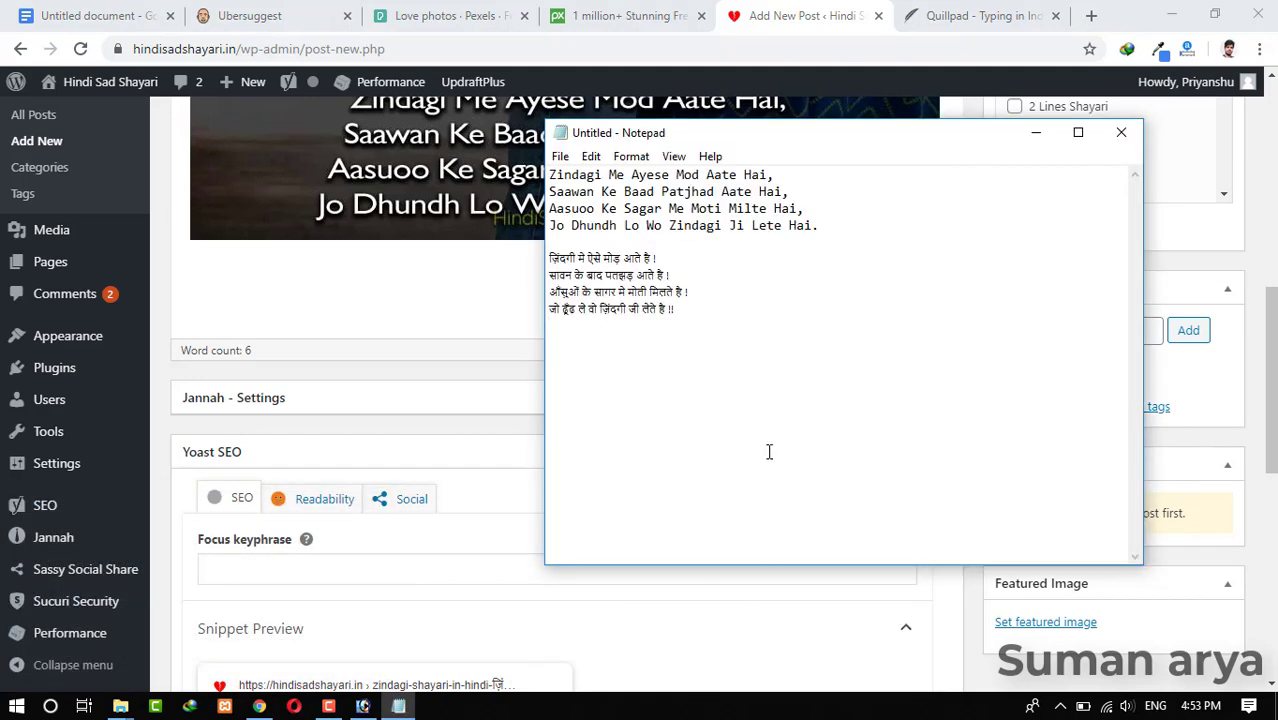
key(ctrl+a)
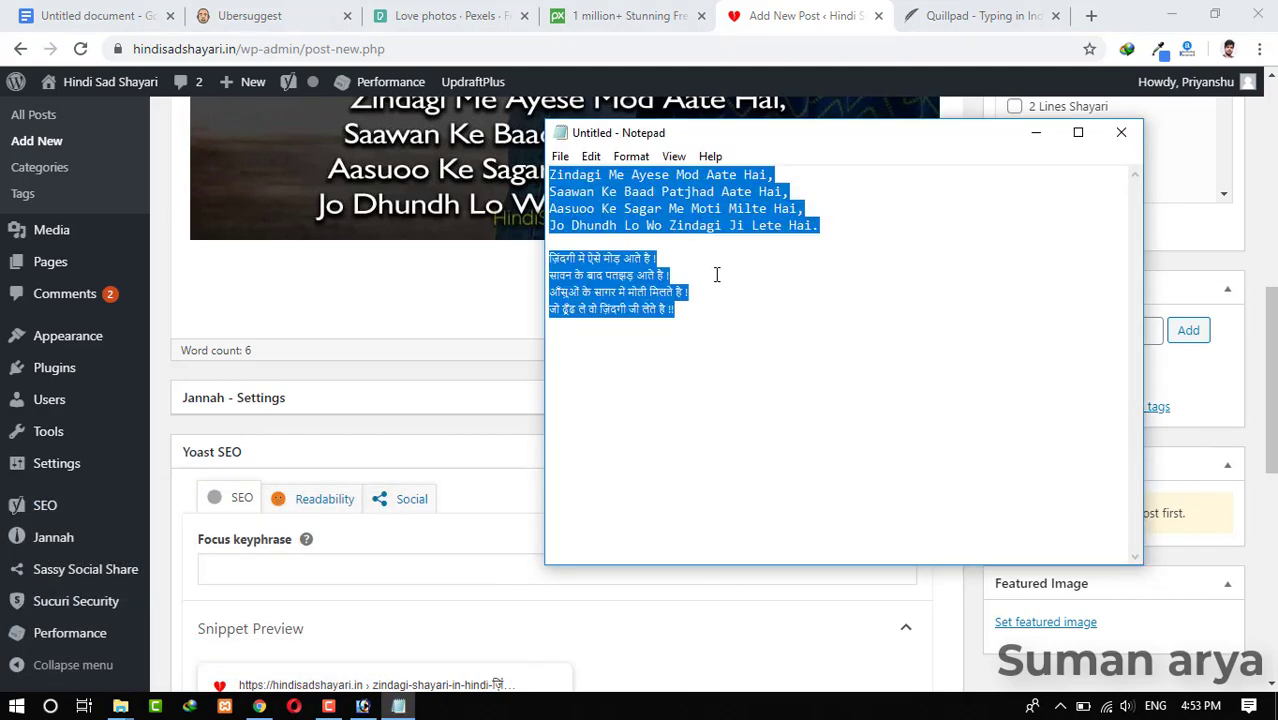
click(411, 283)
key(ctrl+v)
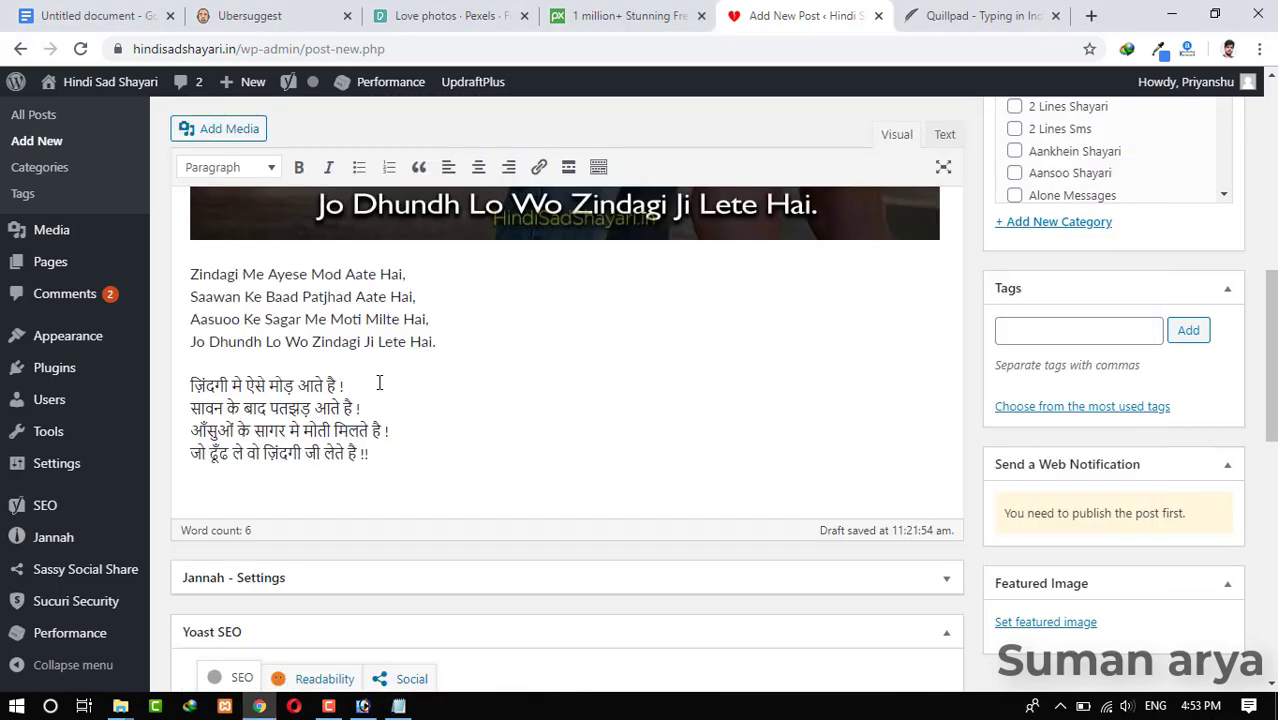
drag(370, 455, 188, 276)
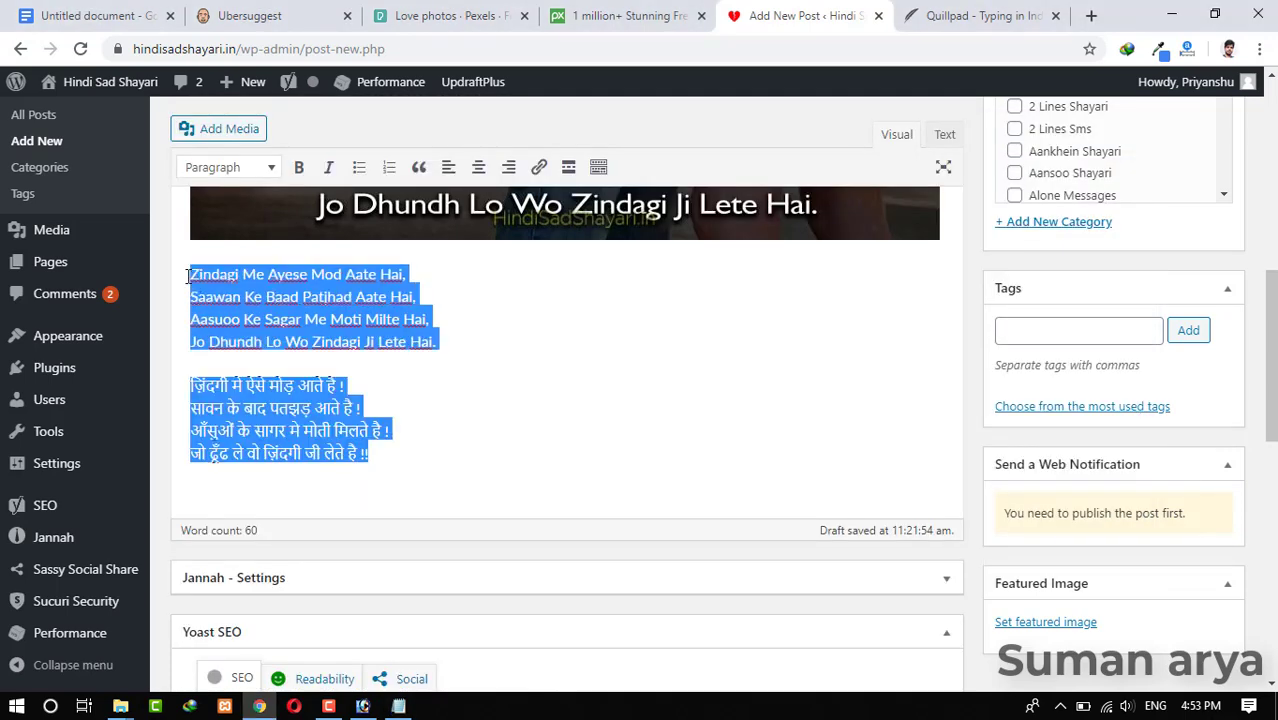
click(479, 170)
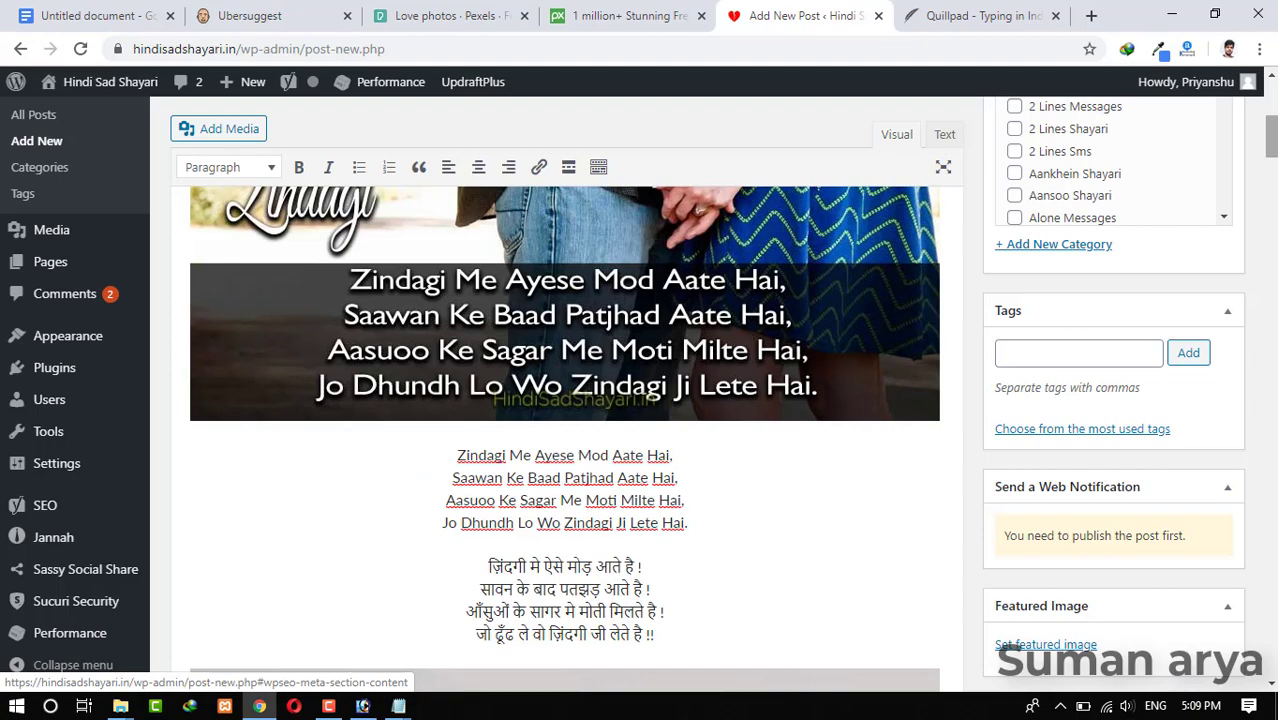
Step: Centre the Roman and Hindi lines of the "Mat Soch Itana Zindagi Ke Baare Mein" shayari below the second image
scroll(565, 400, down, 3)
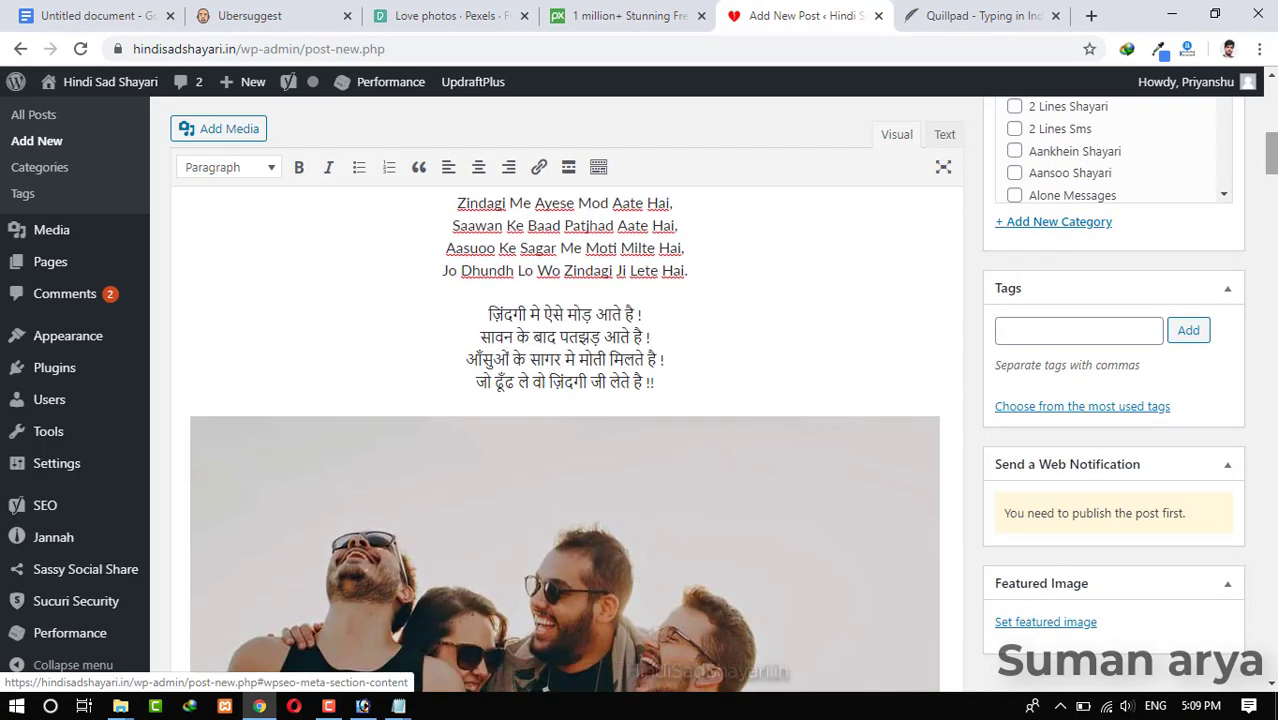
scroll(565, 400, up, 6)
scroll(566, 208, up, 2)
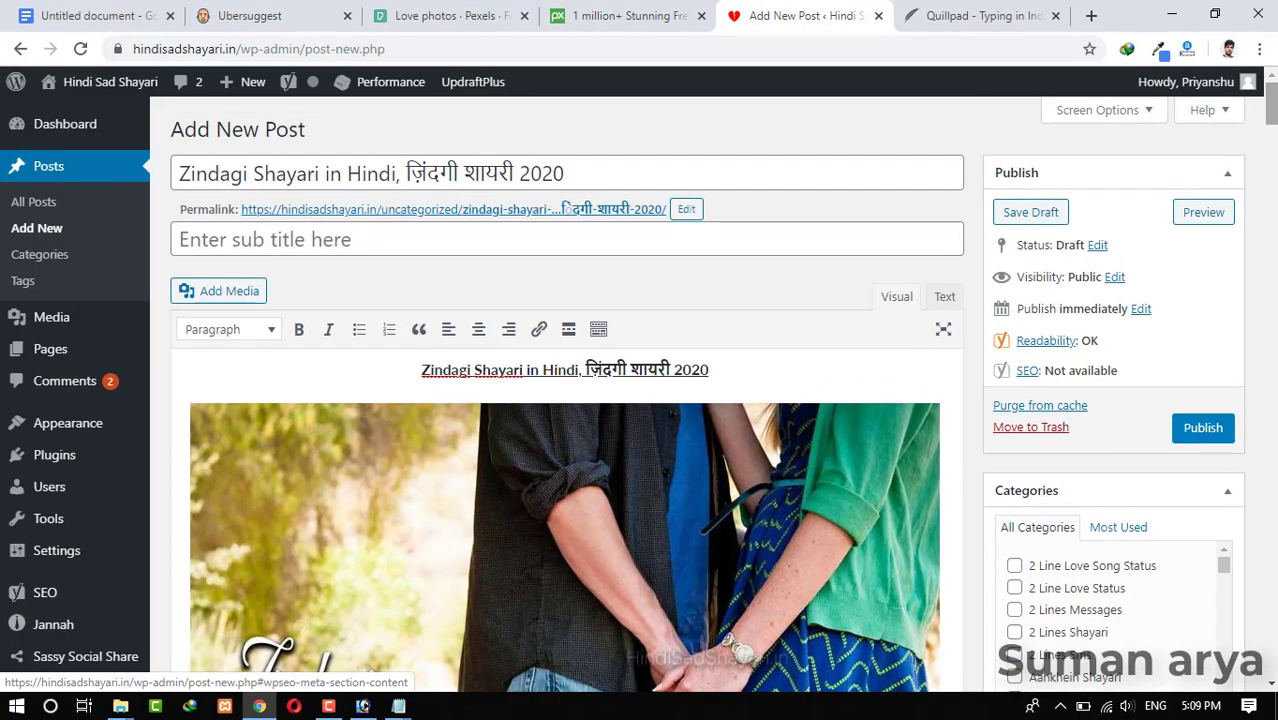
scroll(566, 208, down, 7)
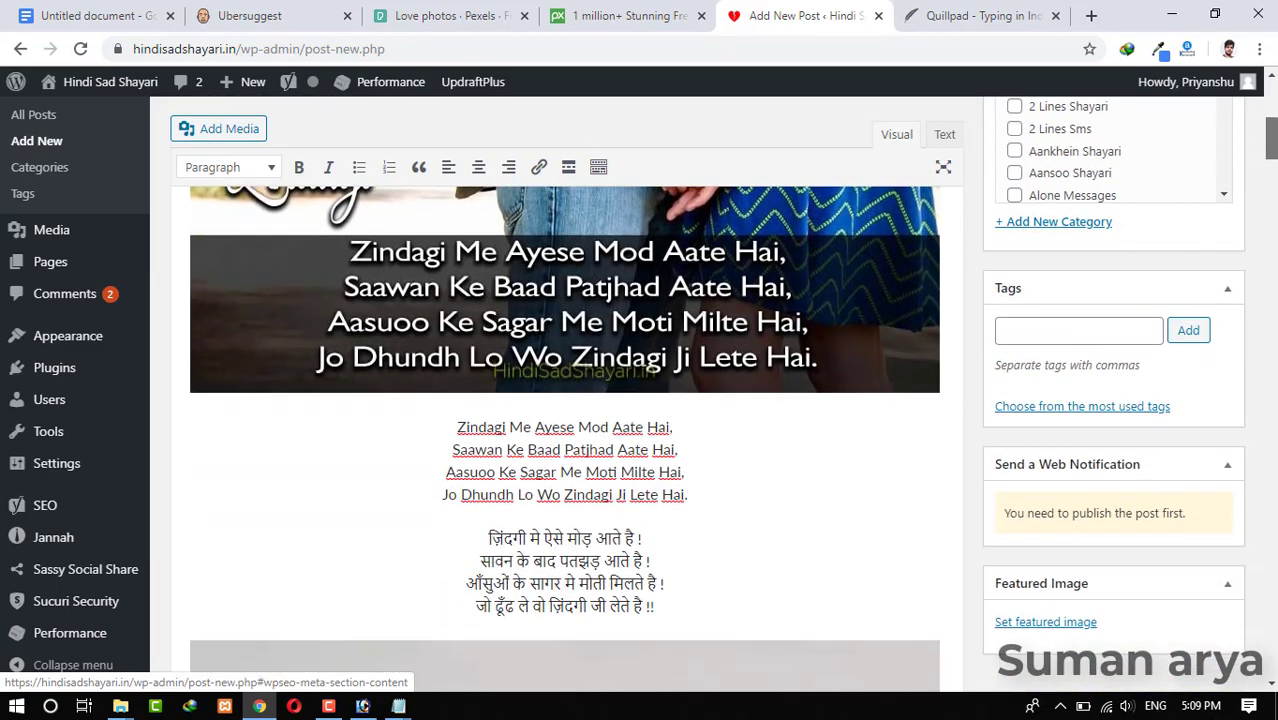
scroll(565, 440, down, 5)
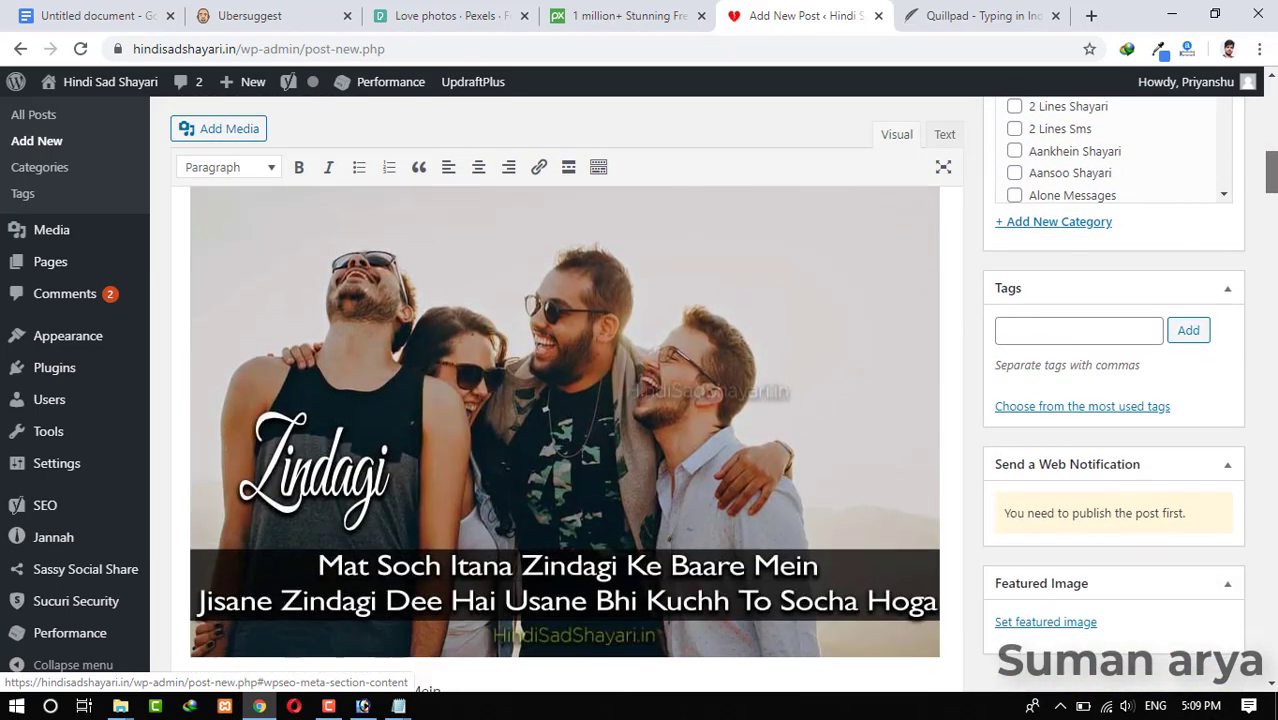
scroll(697, 393, down, 1)
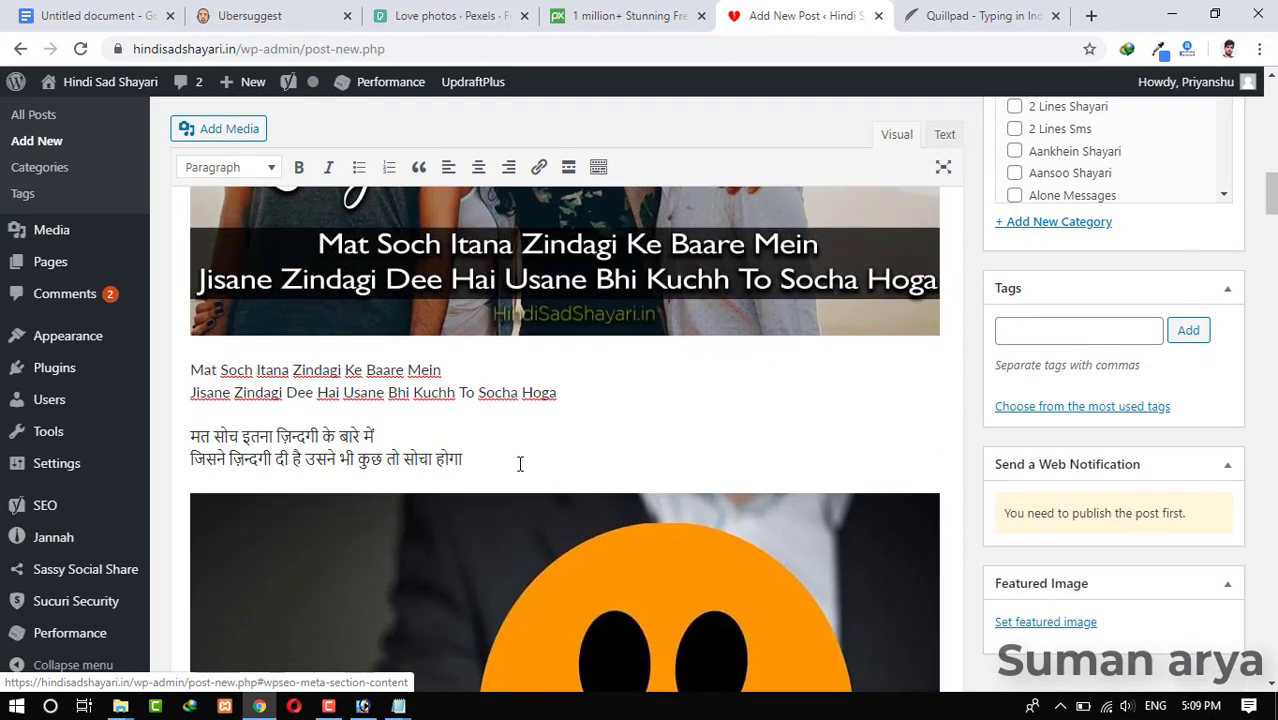
drag(466, 458, 192, 367)
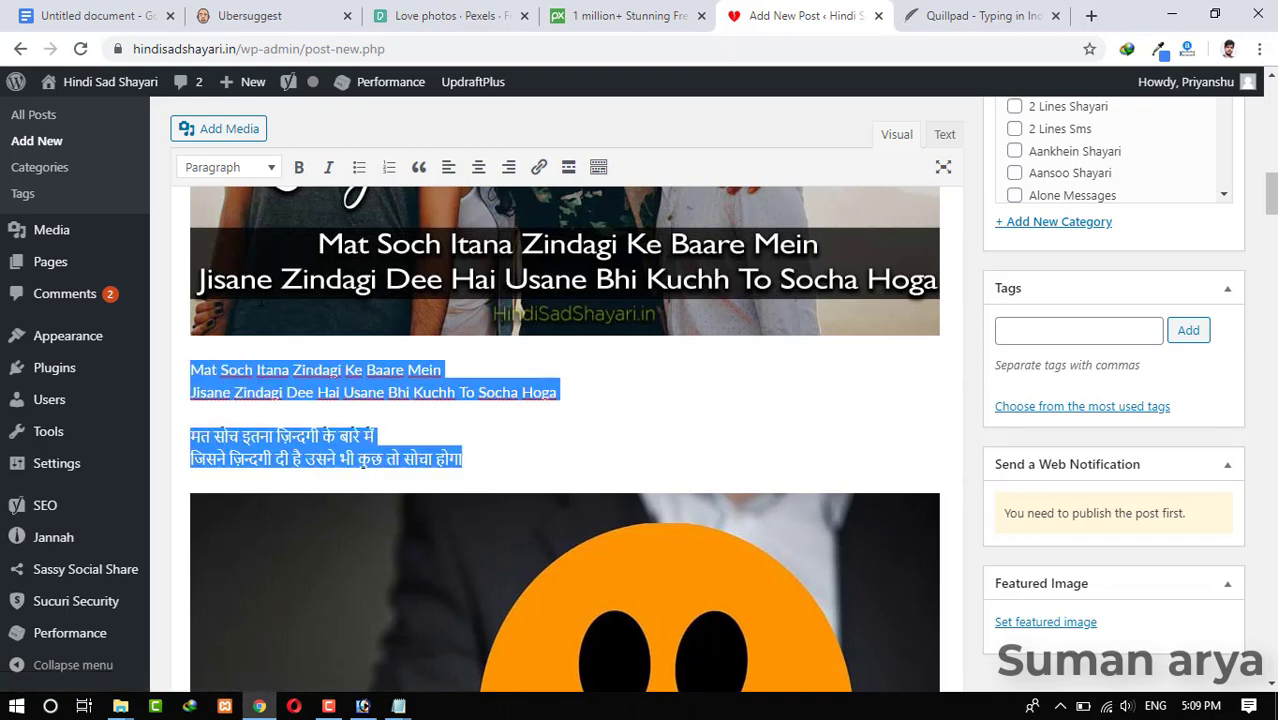
click(478, 167)
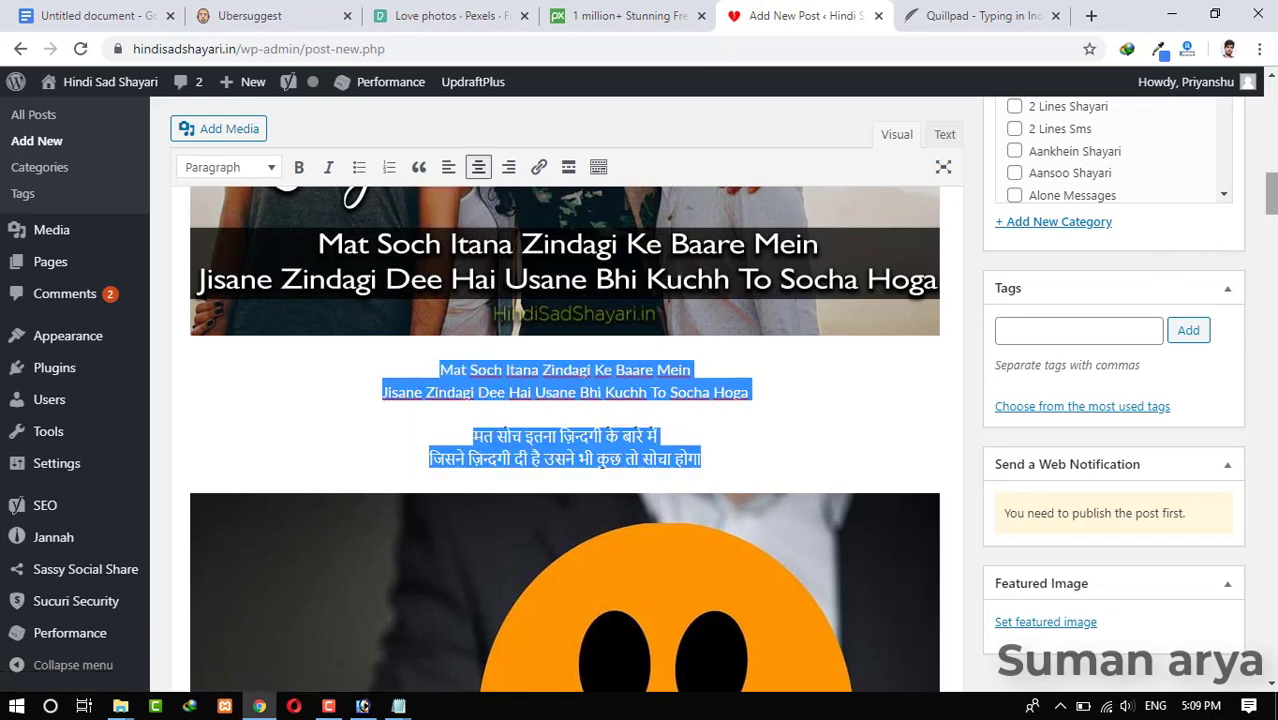
Step: Centre the Roman and Hindi lines of the "Teri Dhadkan Hi Zindagi Ka Kissa Hai Mera" shayari below the third image
scroll(760, 590, down, 5)
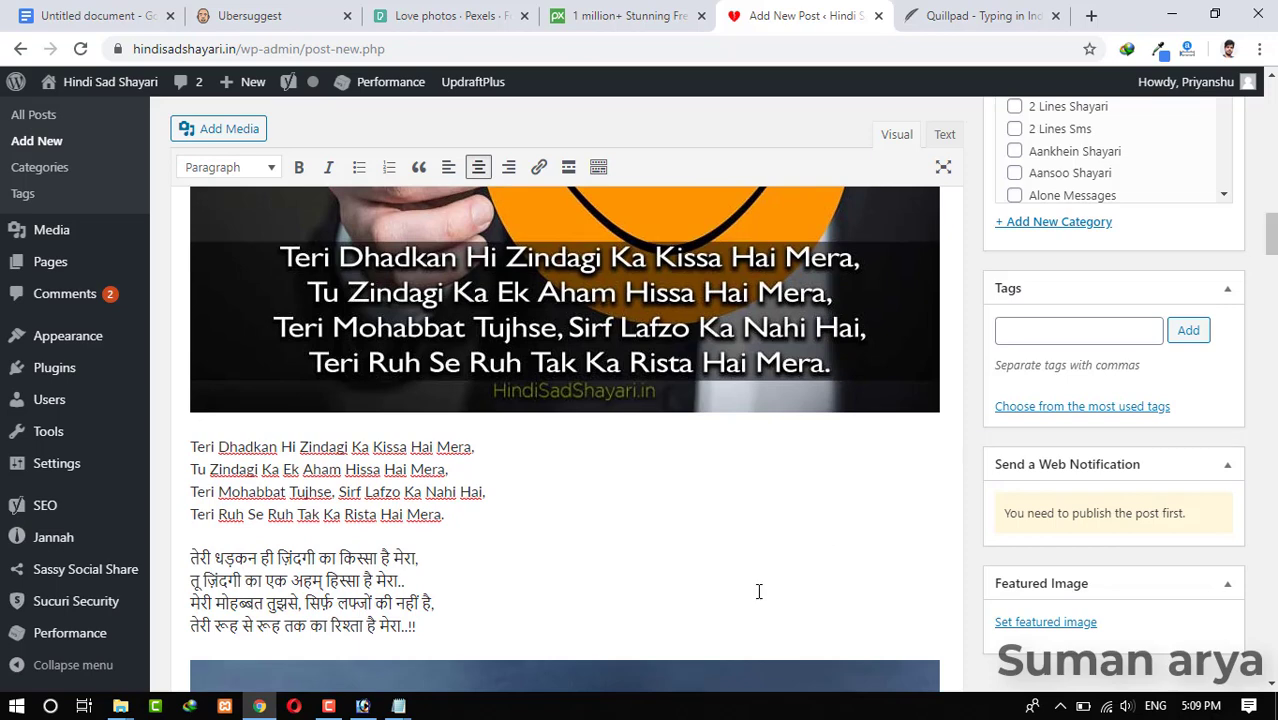
drag(442, 631, 190, 449)
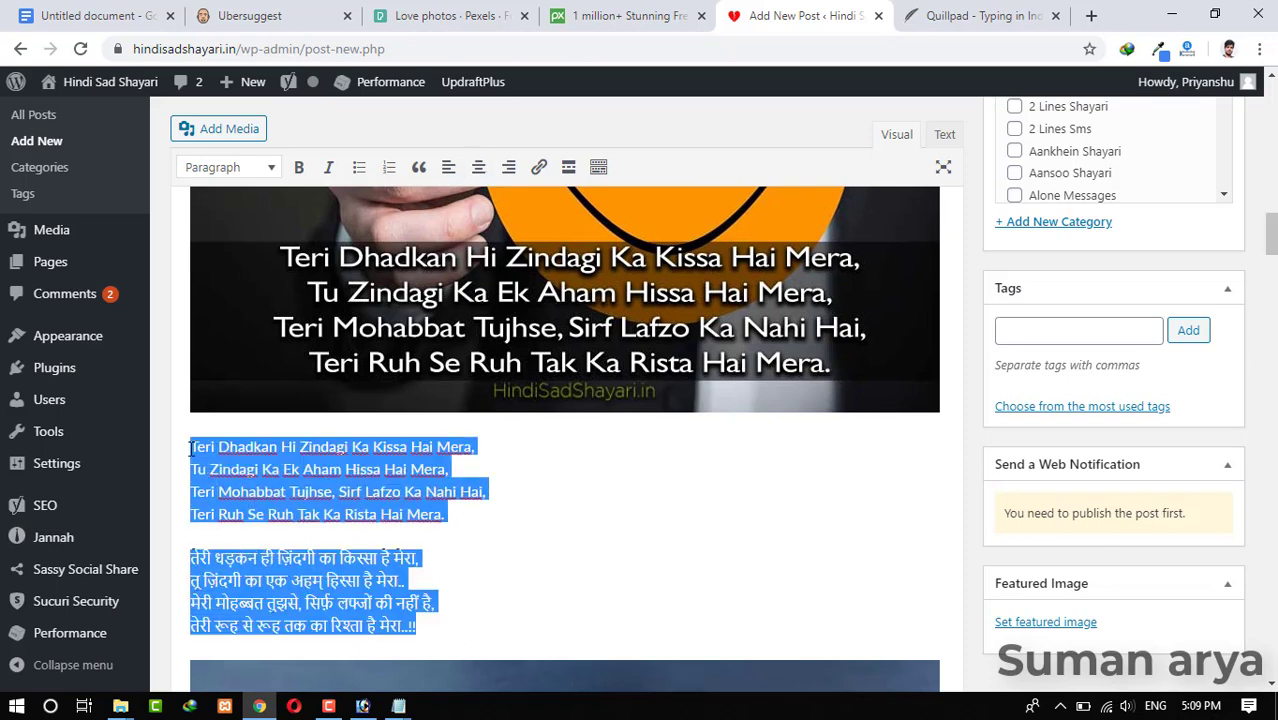
click(478, 167)
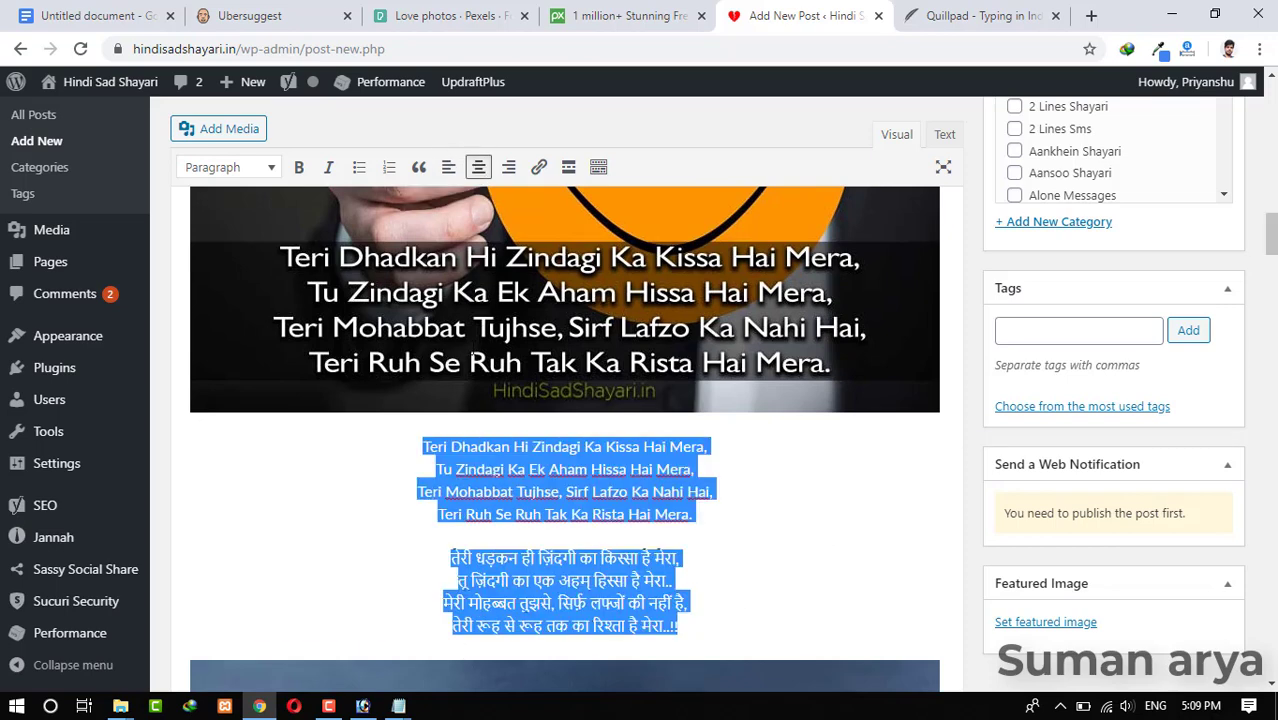
Step: Add a blank line above the "Teri Dhadkan Hi Zindagi Ka Kissa Hai Mera" shayari and paste a copy of the post title there
click(422, 440)
key(Return)
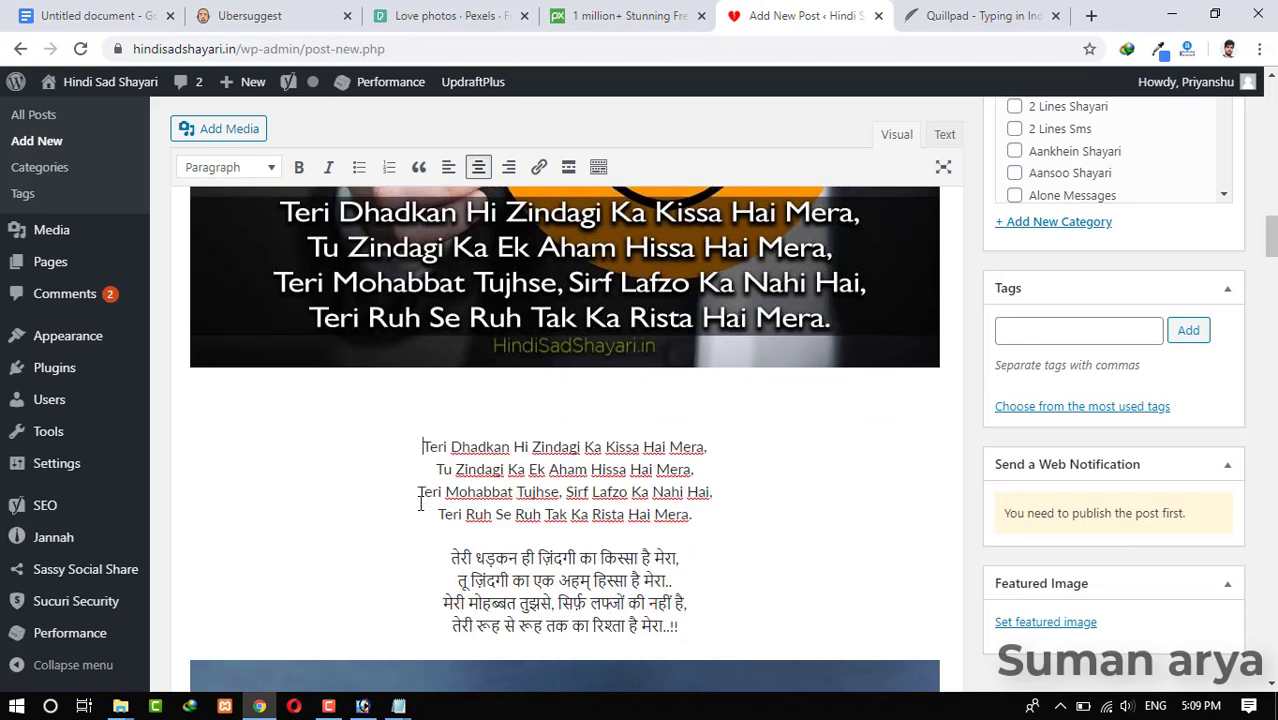
key(Up)
scroll(422, 491, up, 5)
drag(565, 173, 110, 193)
key(ctrl+c)
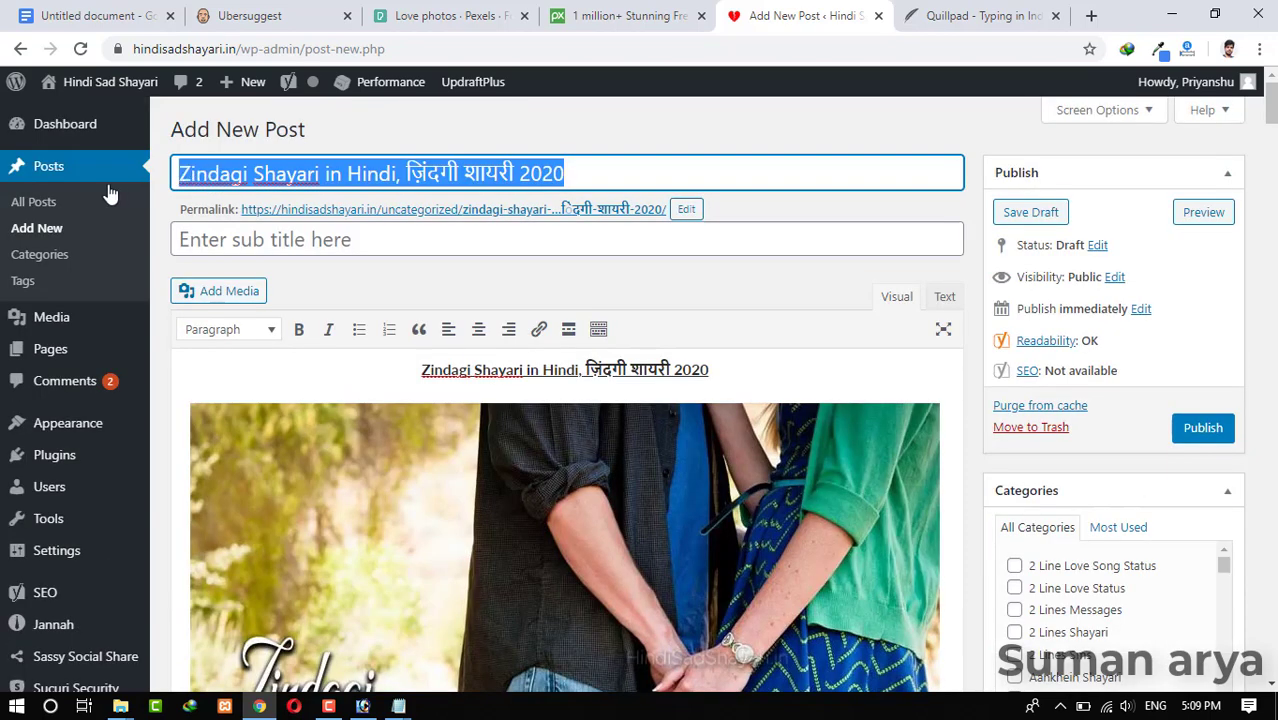
scroll(578, 240, down, 5)
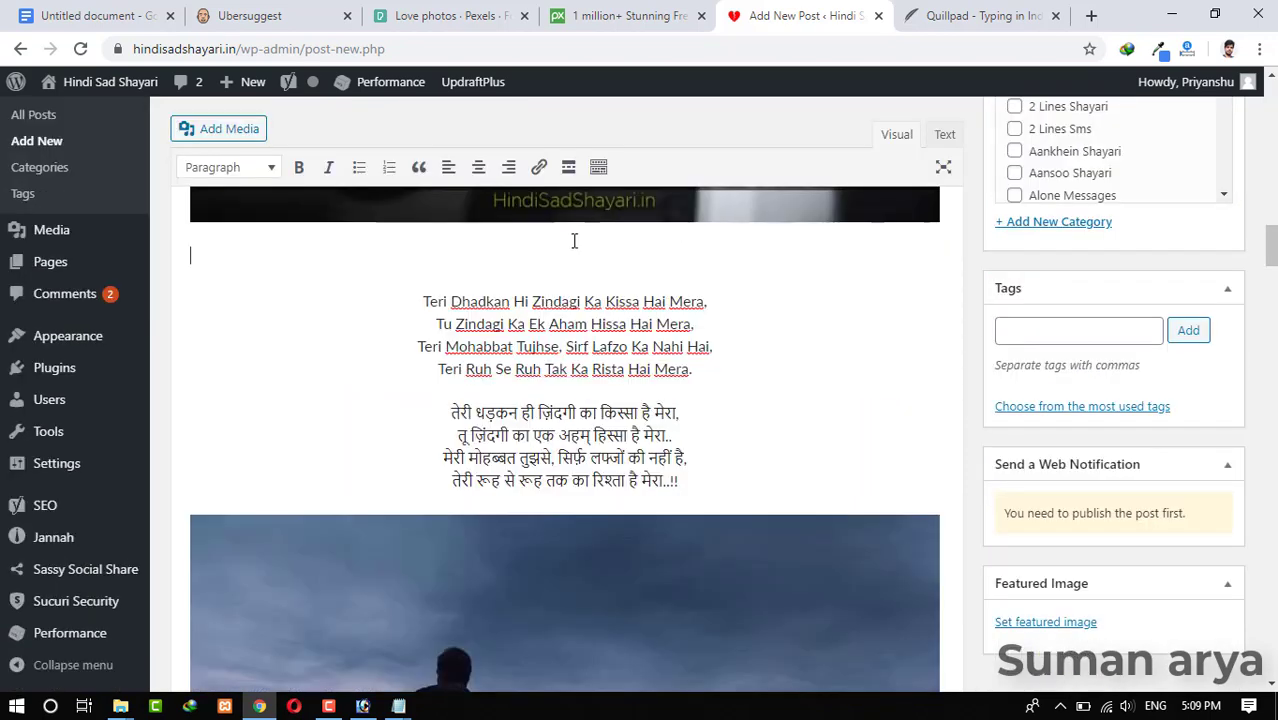
key(ctrl+v)
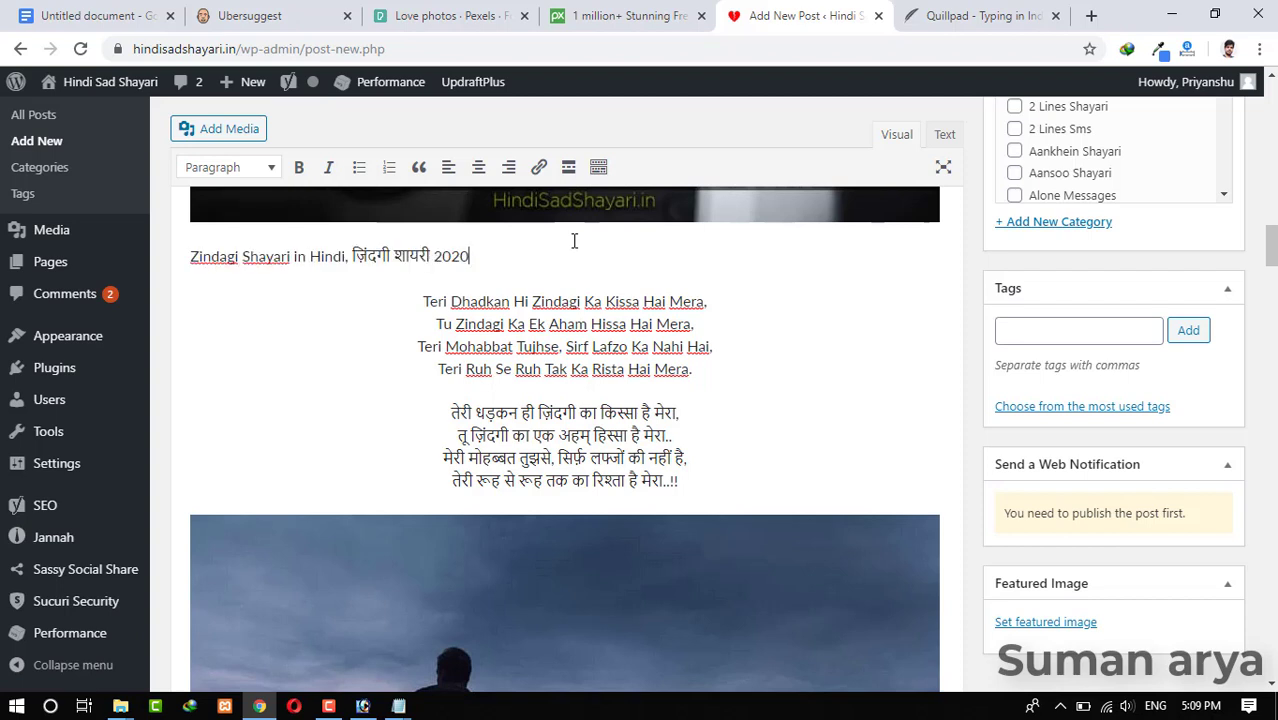
Step: Reword the pasted title line above the third shayari to "Zindagi Shayari Images 2020"
text(Images)
key(ctrl+Delete)
key(ctrl+Delete)
key(ctrl+Delete)
key(ctrl+Delete)
Step: Format the "Zindagi Shayari Images 2020" line as Heading 5 and centre it
key(End)
key(ctrl+shift+Left)
key(ctrl+shift+Left)
key(ctrl+shift+Left)
key(ctrl+shift+Left)
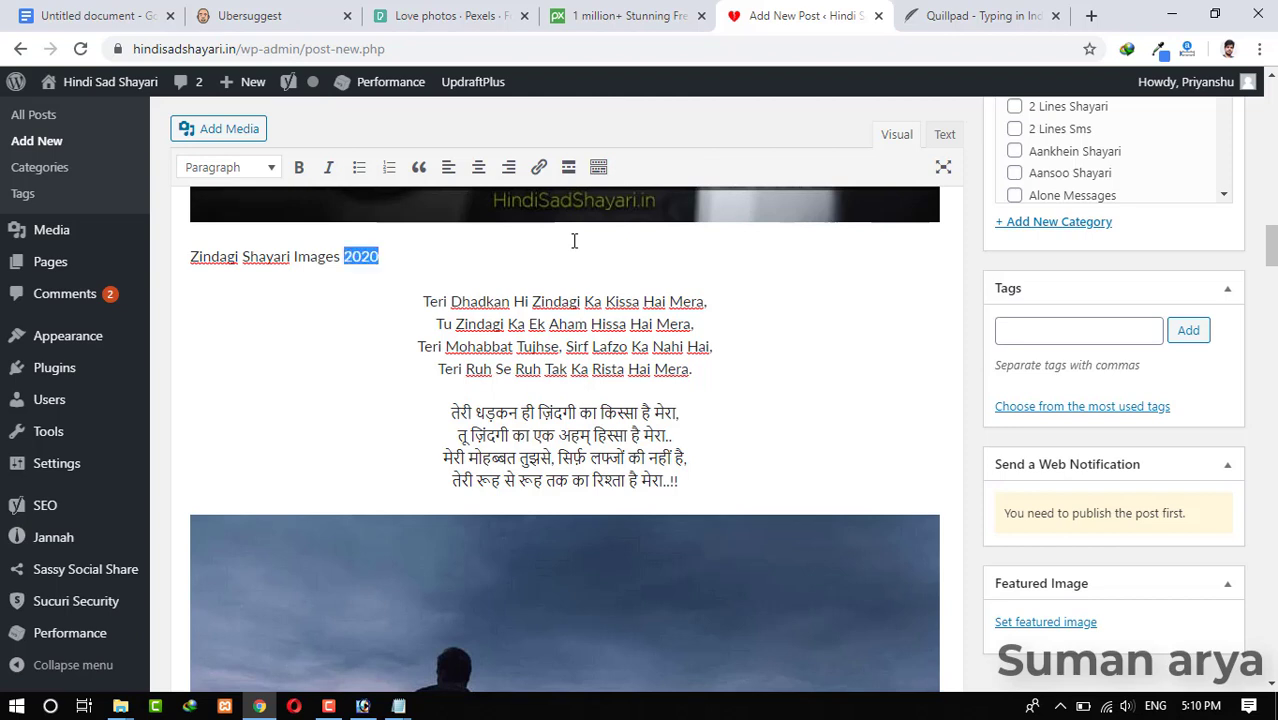
click(274, 172)
click(263, 371)
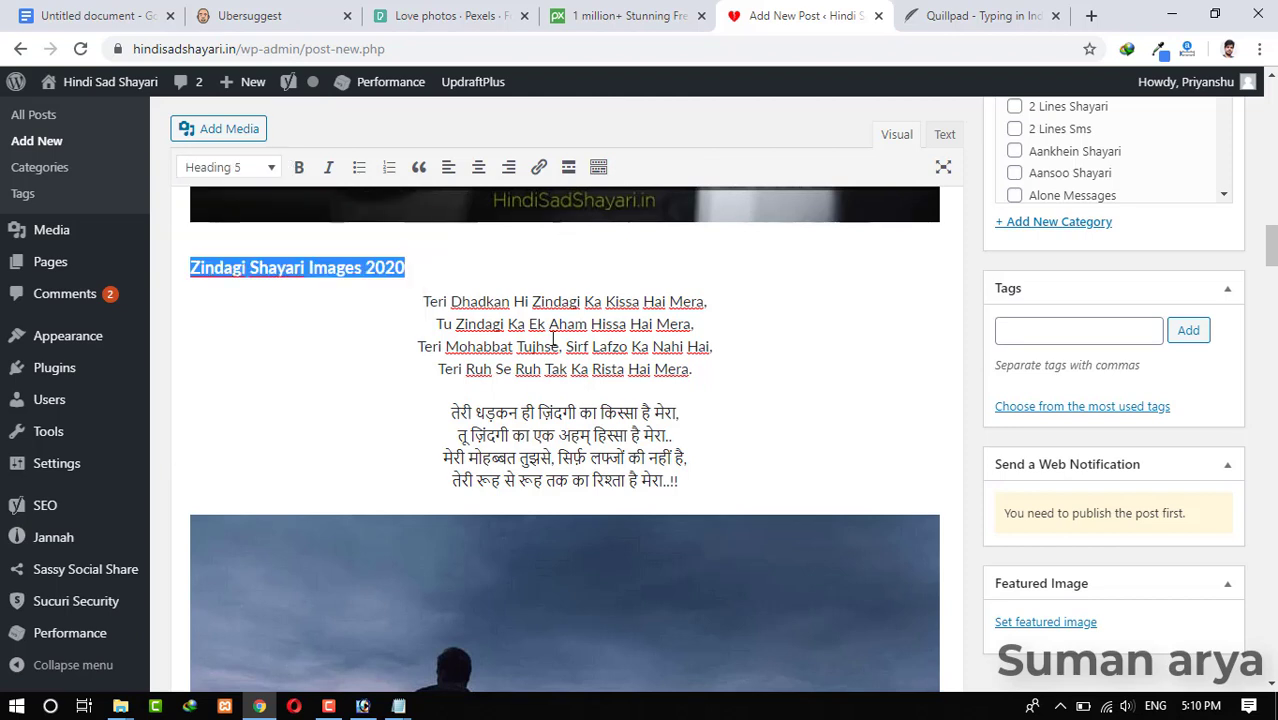
click(478, 167)
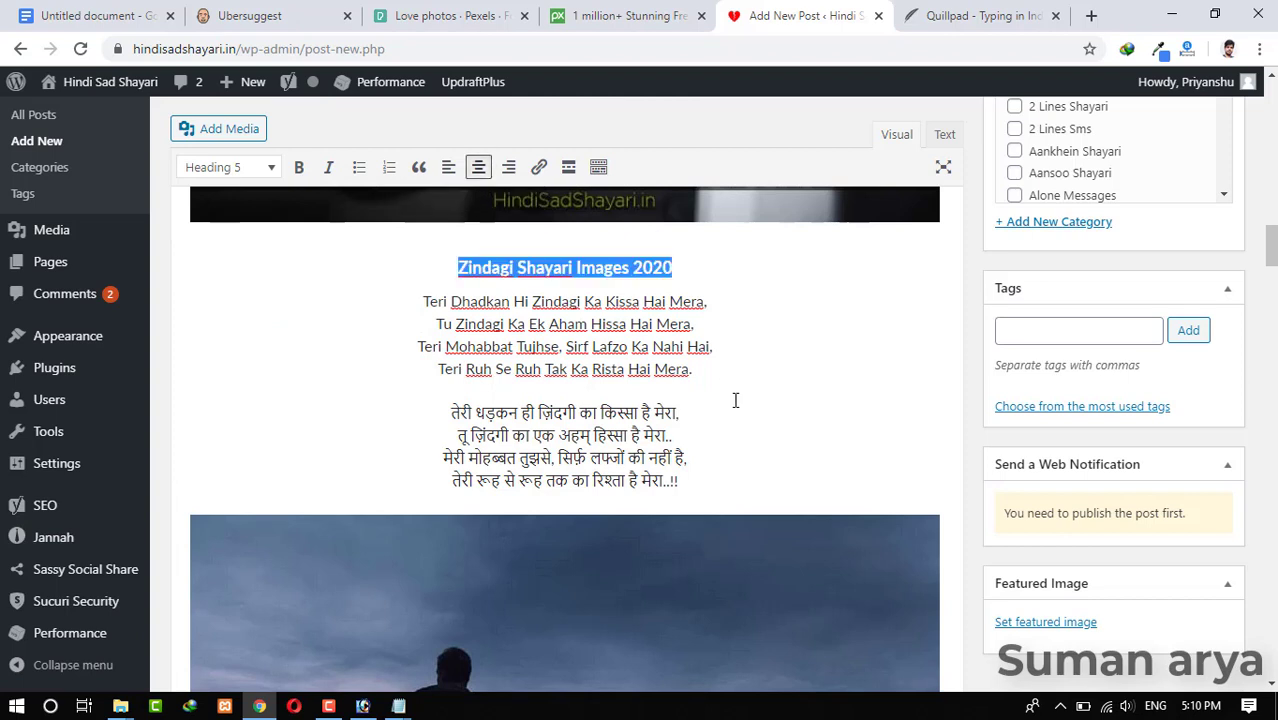
click(737, 384)
drag(676, 268, 462, 268)
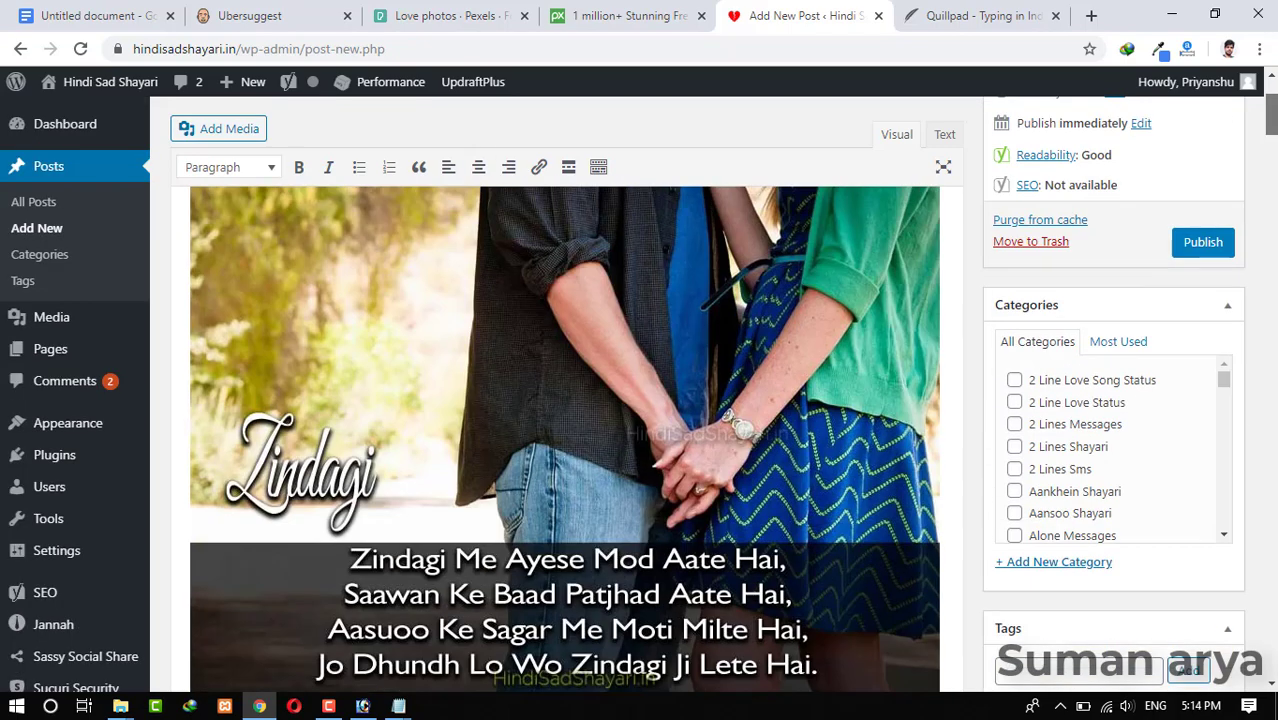
Step: Review the whole post and examine its Yoast readability analysis
scroll(565, 208, up, 2)
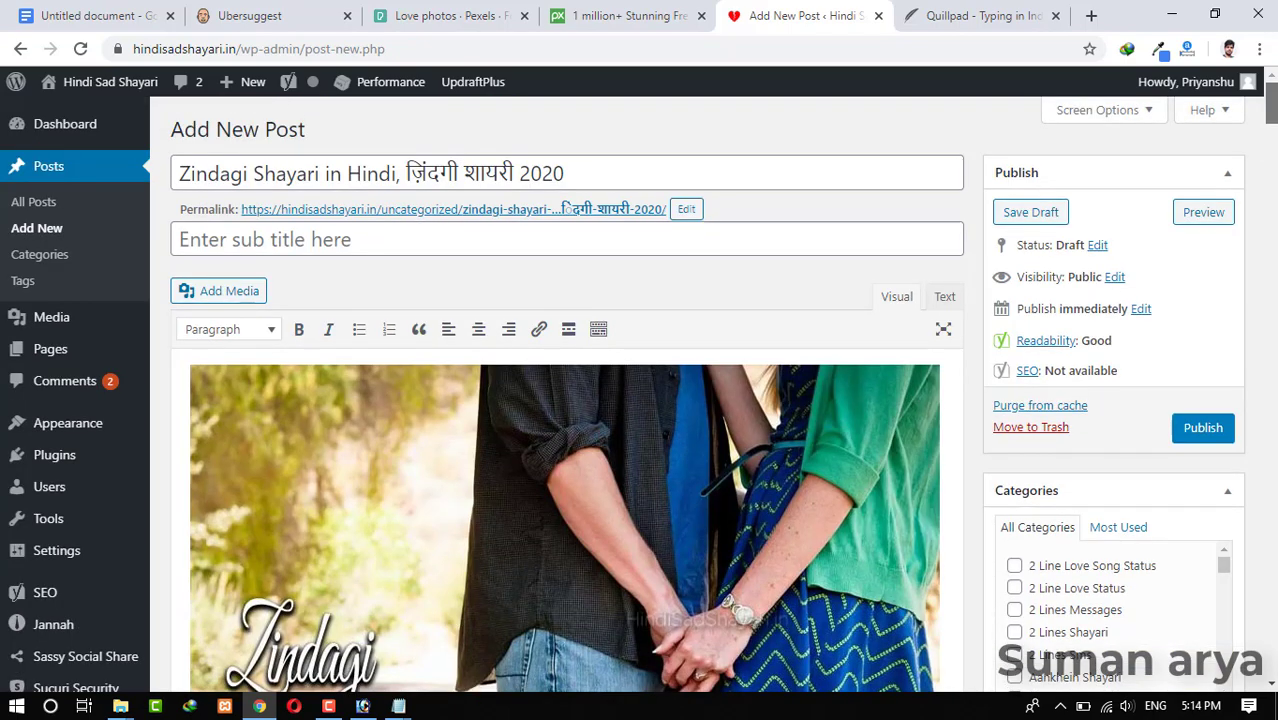
scroll(565, 208, down, 5)
scroll(565, 440, down, 15)
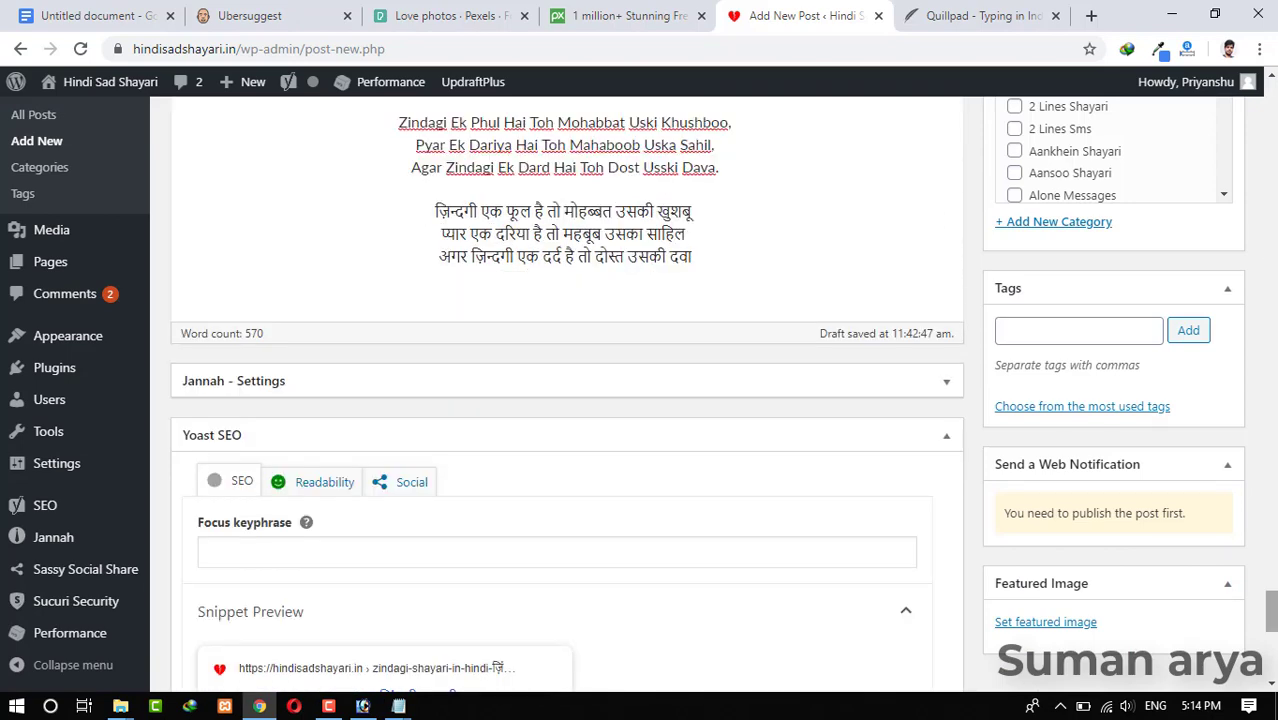
click(300, 488)
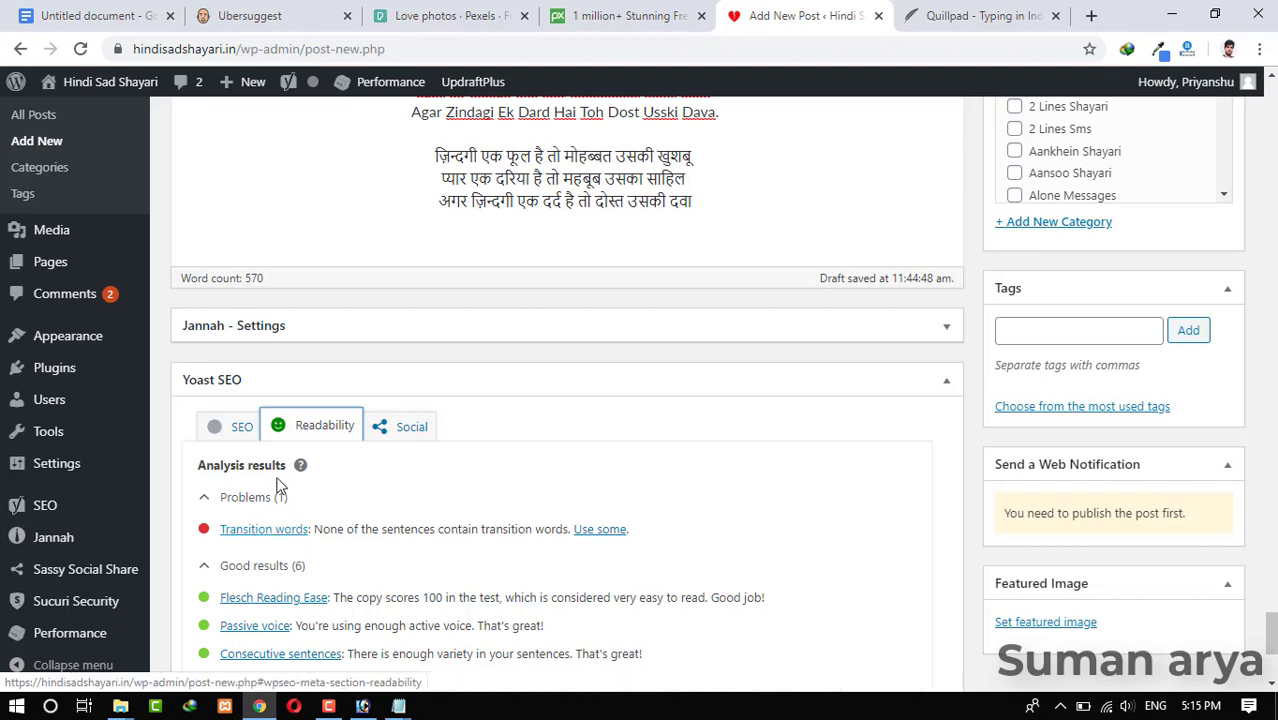
Step: Set the Yoast SEO focus keyphrase to "Zindagi Shayari in hindi"
click(222, 430)
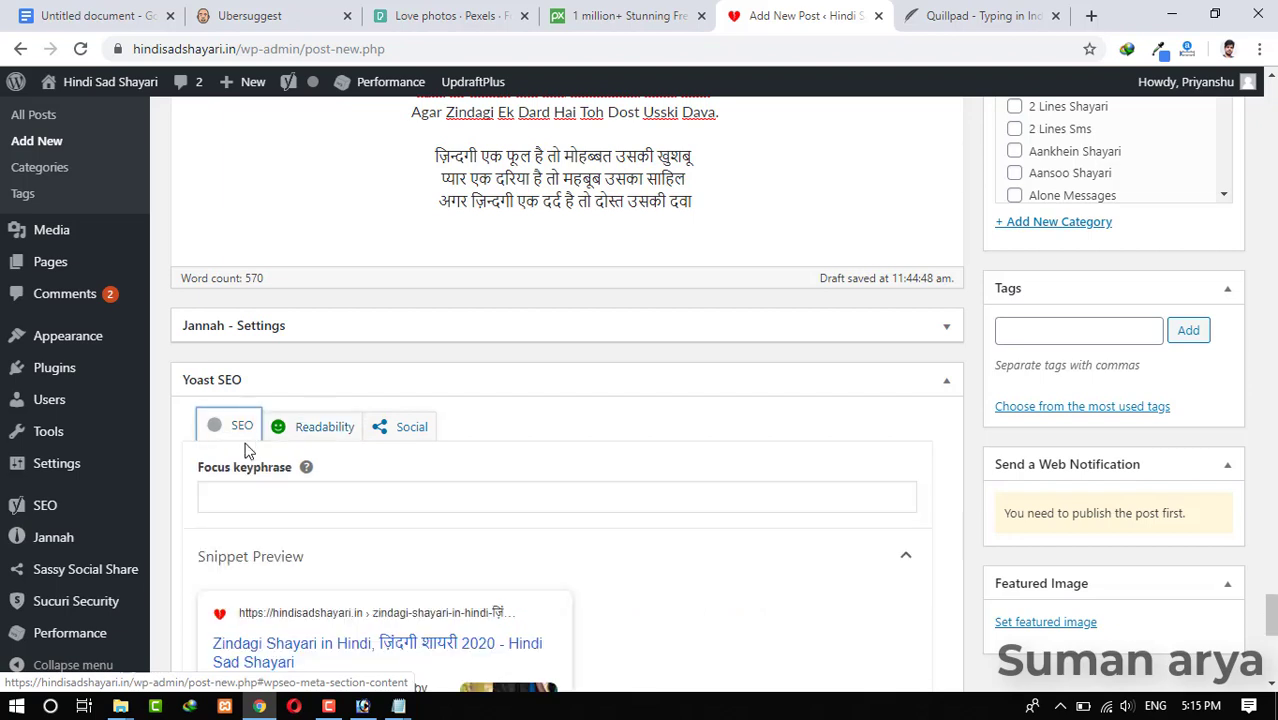
click(221, 495)
text(Zindagi Shayari in hindi)
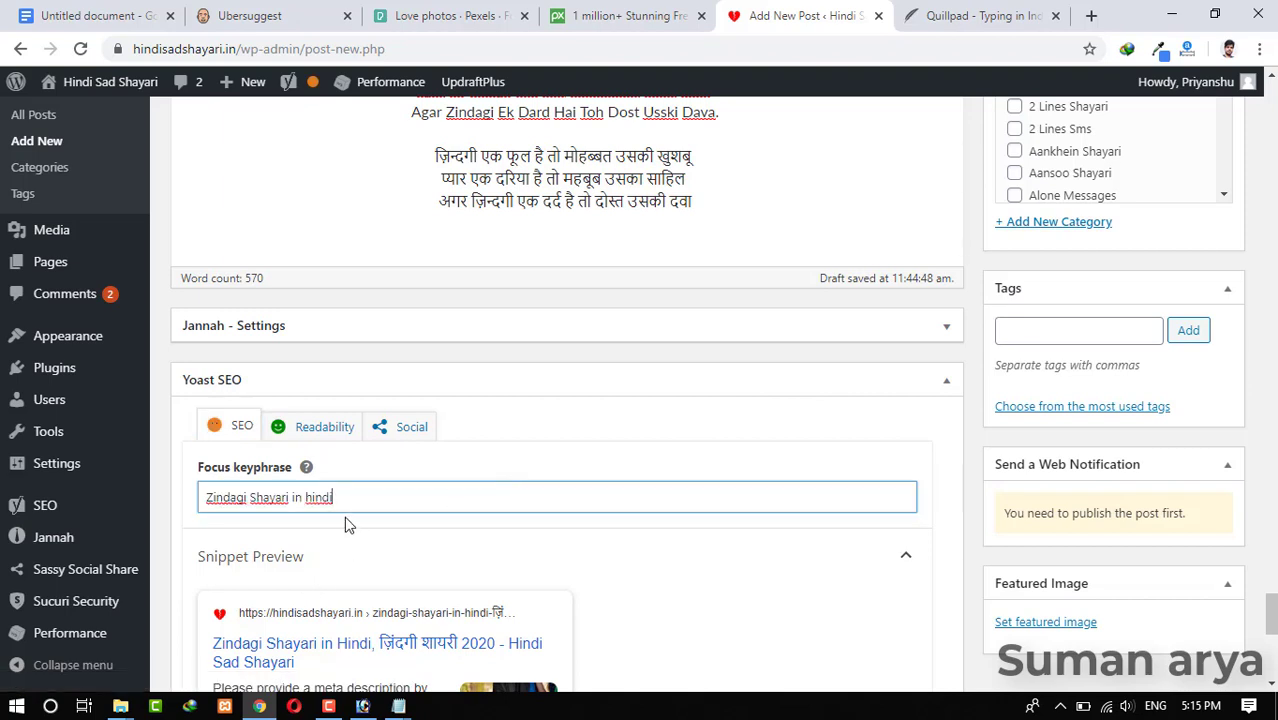
click(235, 428)
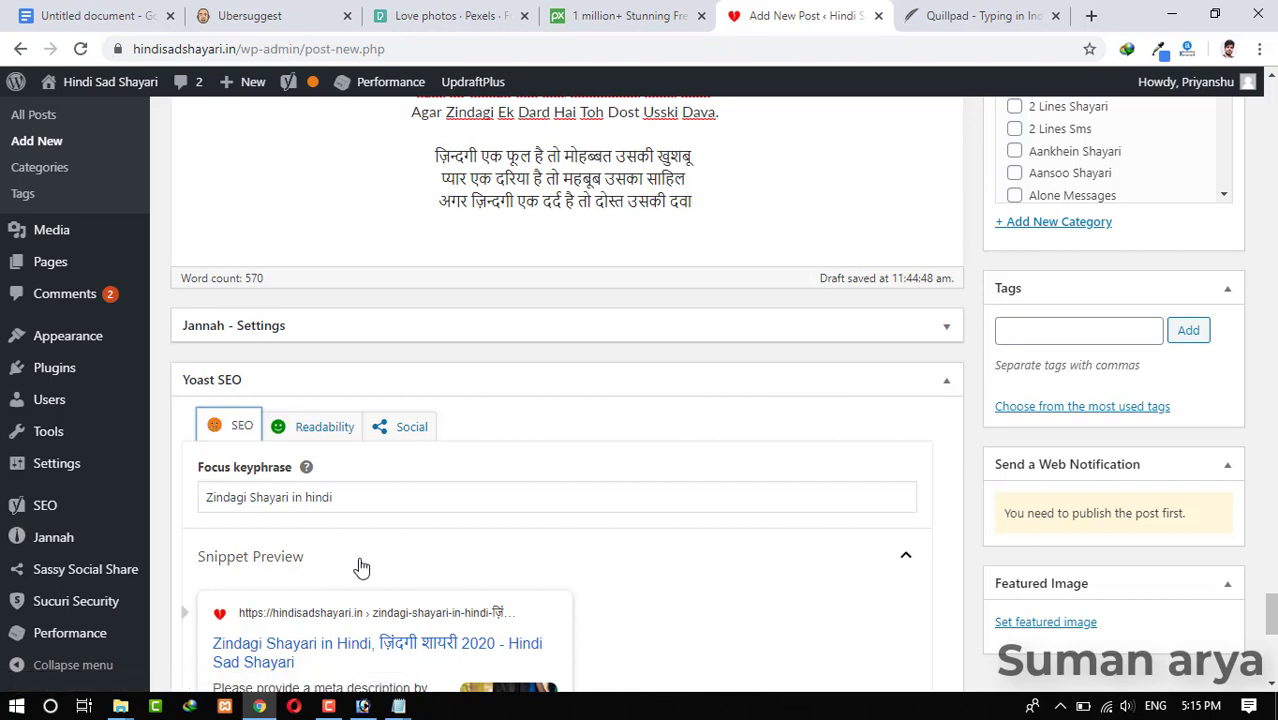
Step: Expand the SEO analysis for the focus keyphrase and examine its problems and good results
scroll(511, 588, down, 5)
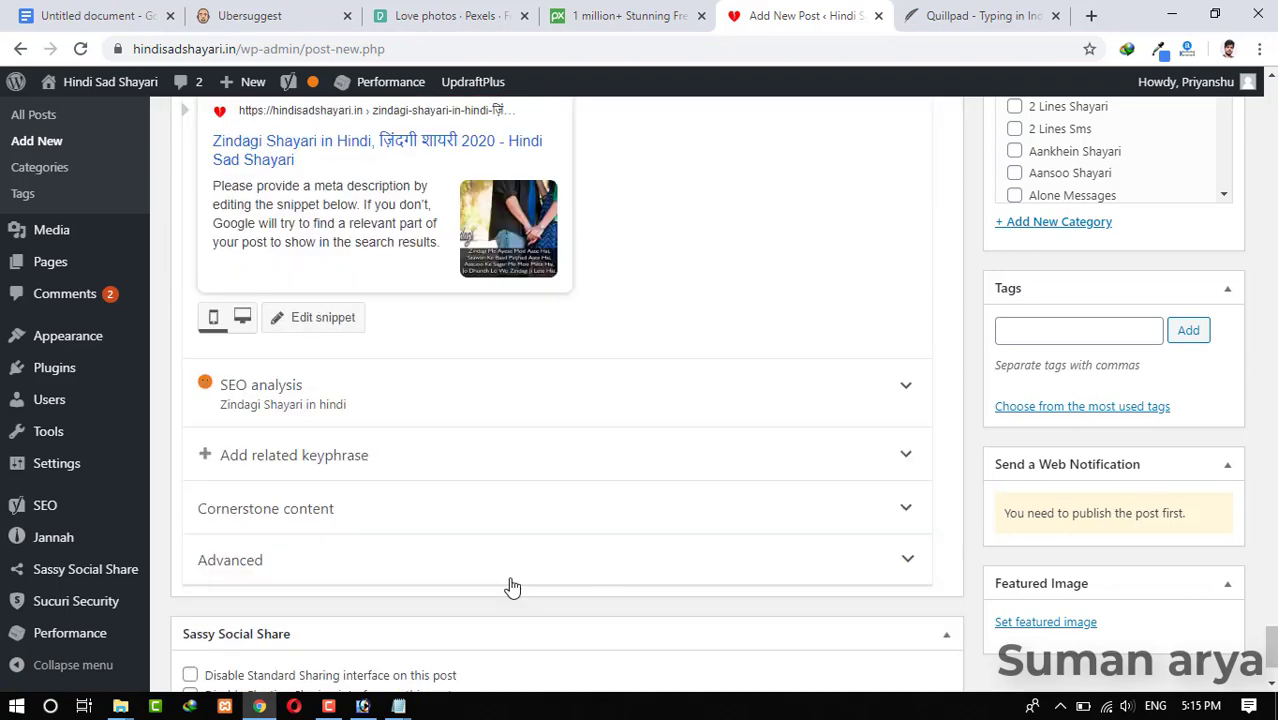
click(392, 408)
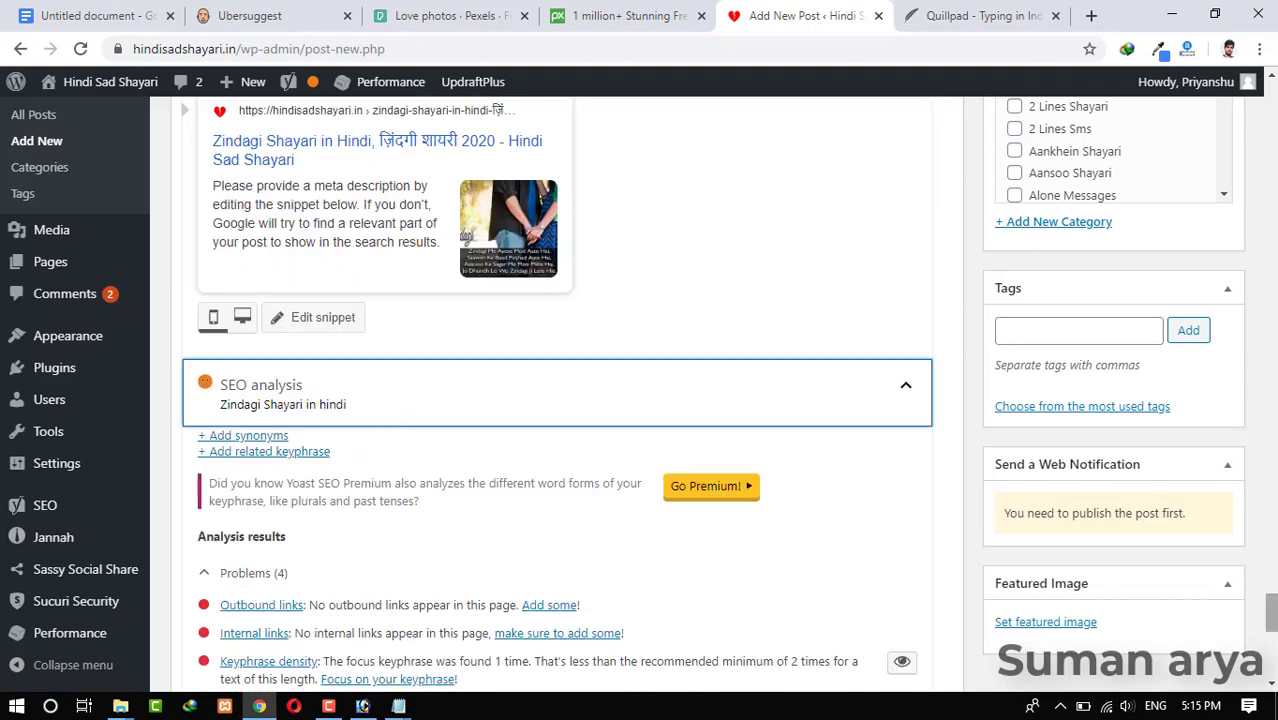
scroll(1270, 612, down, 2)
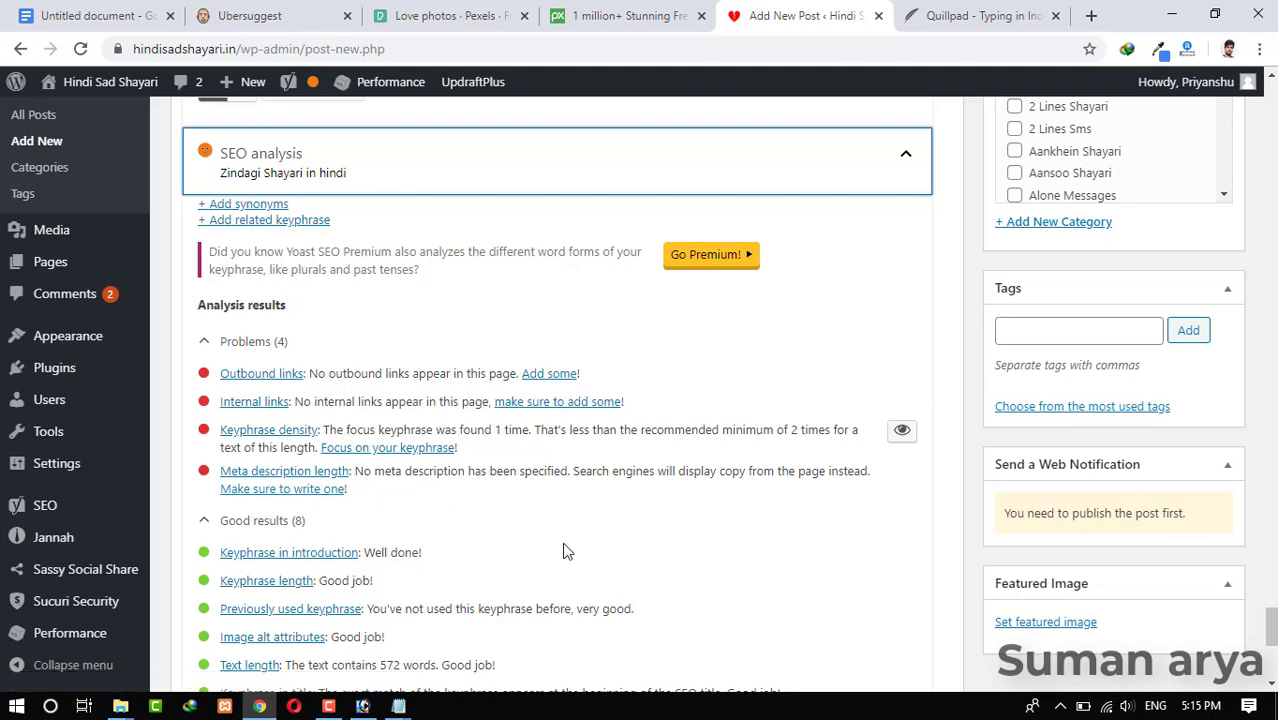
Step: Place the text cursor before the "Khubsurat Sa Ek Pal Khissa Ban Jata Hai" shayari and recheck the SEO analysis
drag(1270, 626, 1270, 462)
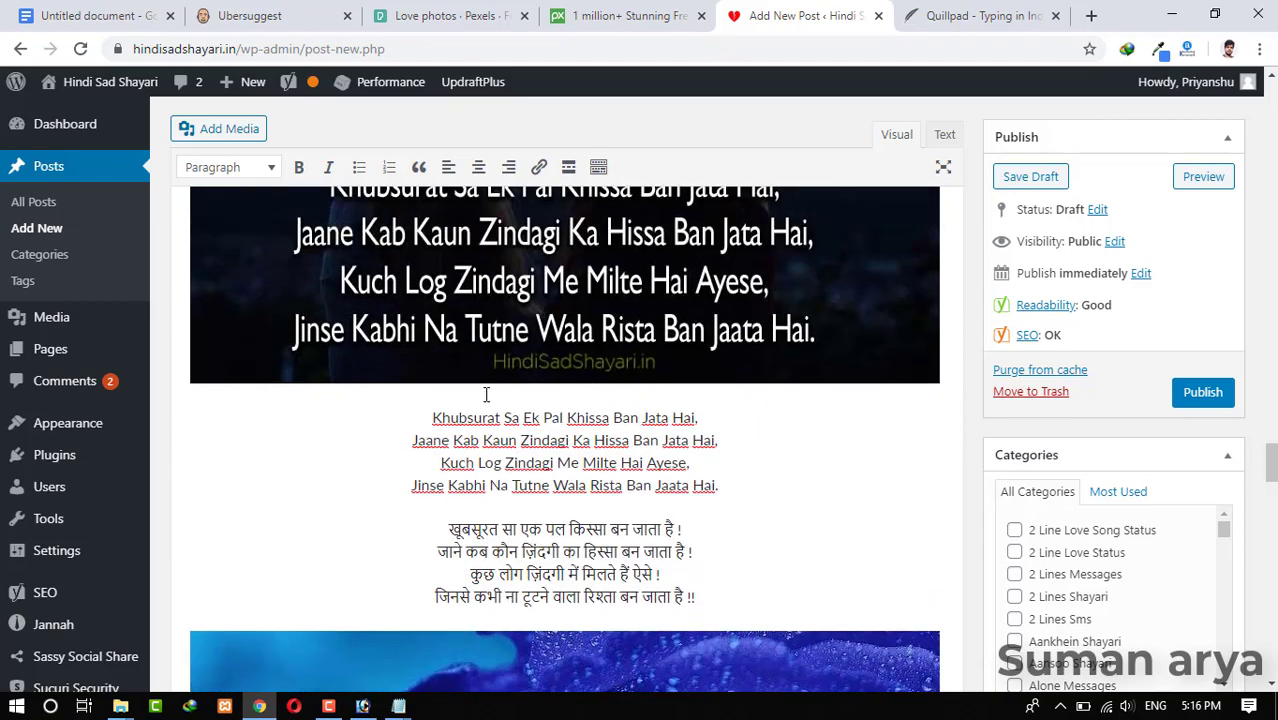
click(421, 411)
scroll(421, 411, down, 15)
scroll(566, 393, down, 20)
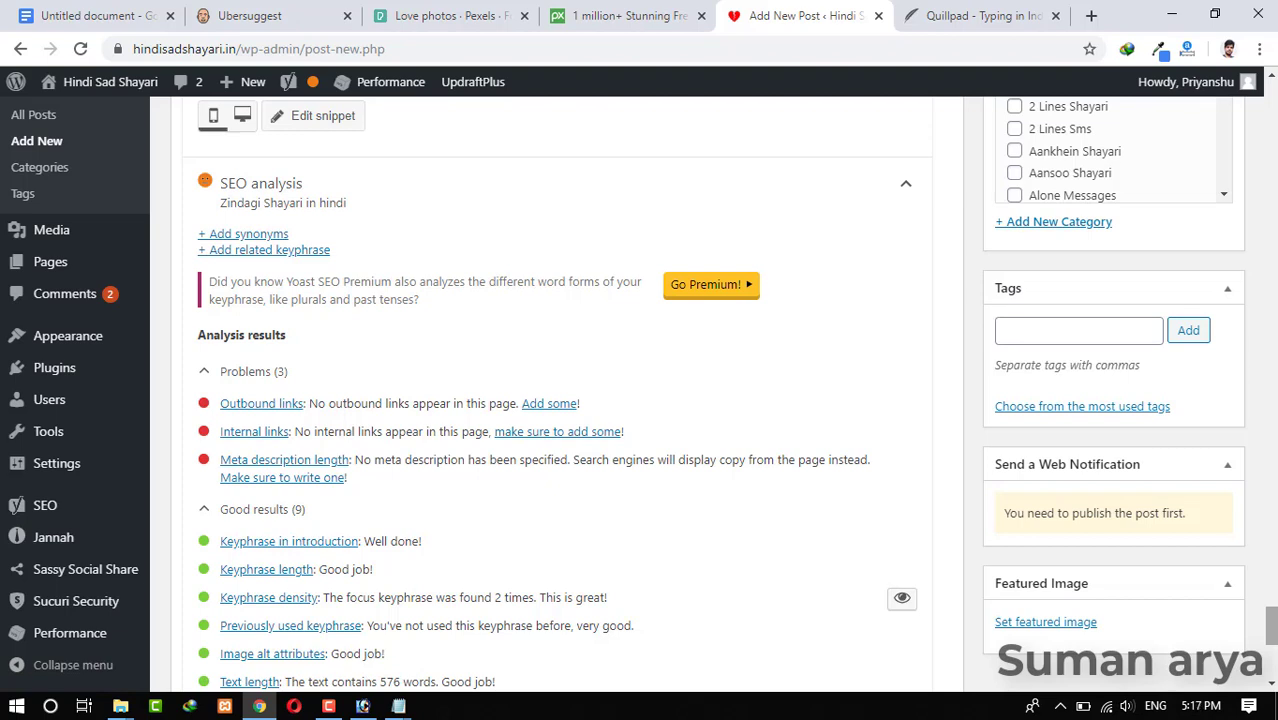
Step: Visit the Hindi Sad Shayari site in a new tab, open its Shayari page, and bring up the 2 Lines Shayari archive for linking
scroll(565, 400, up, 20)
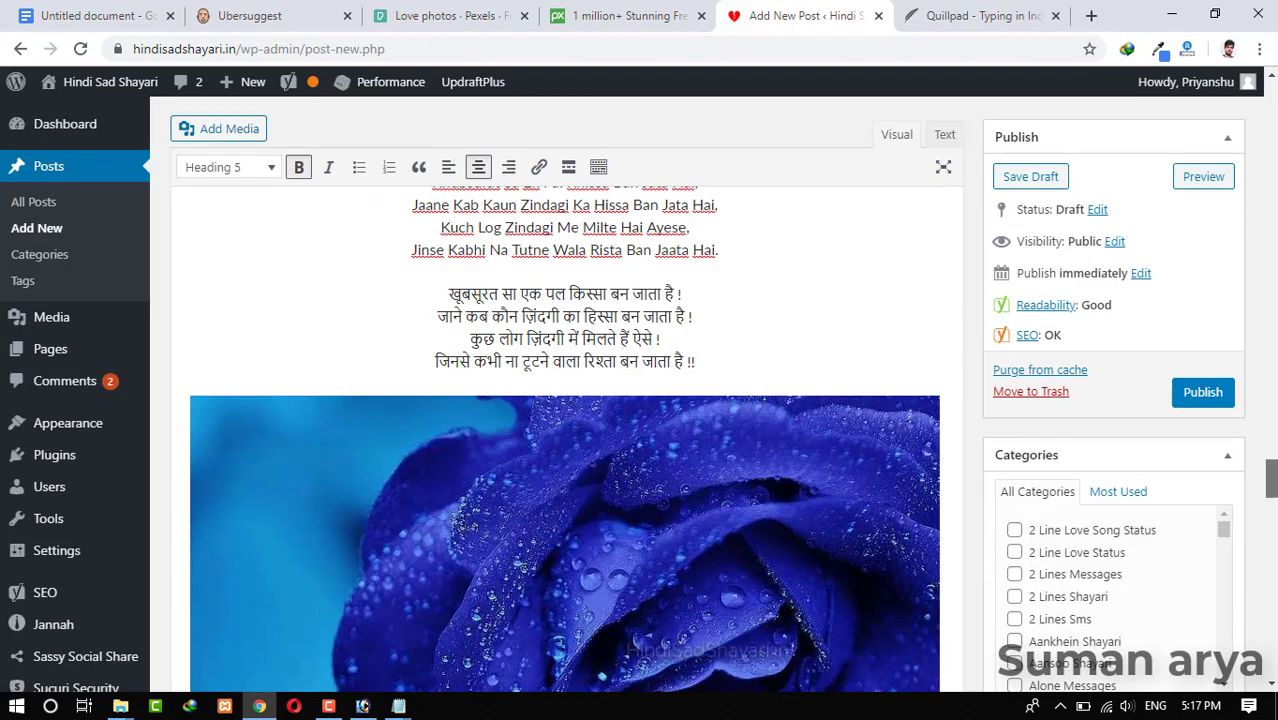
scroll(565, 400, up, 5)
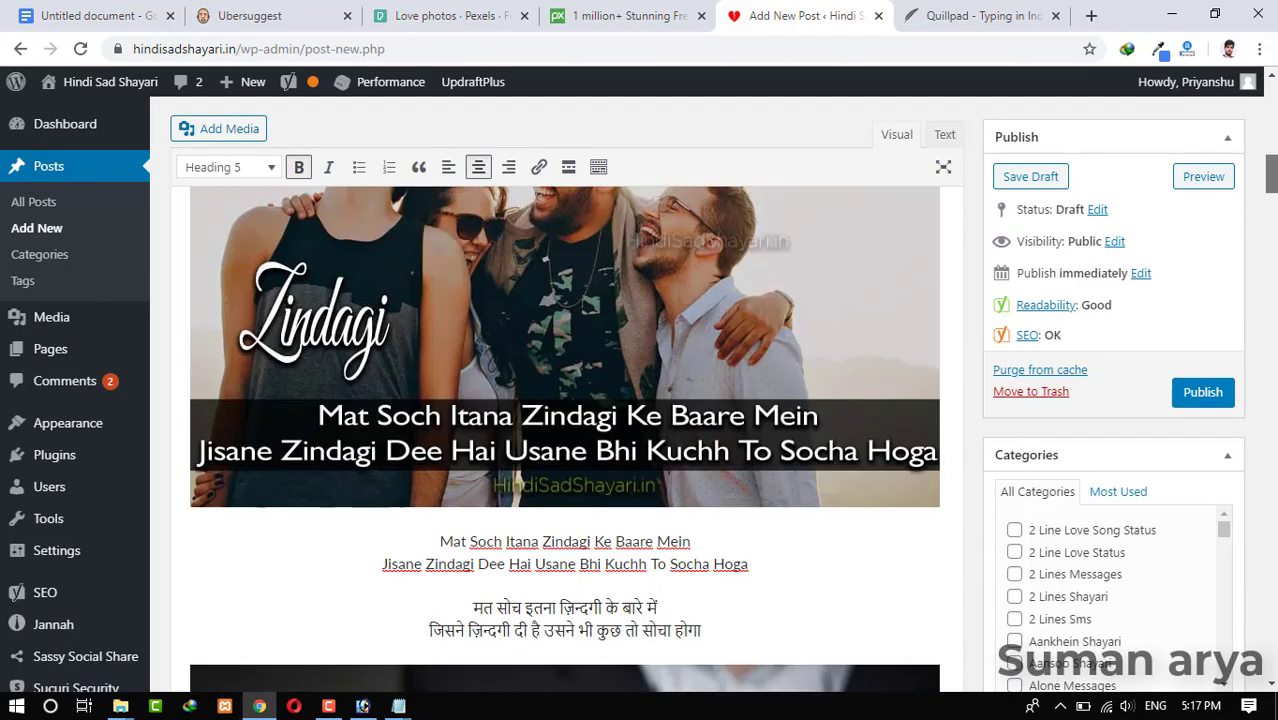
mouse_move(100, 82)
right_click(77, 114)
click(156, 123)
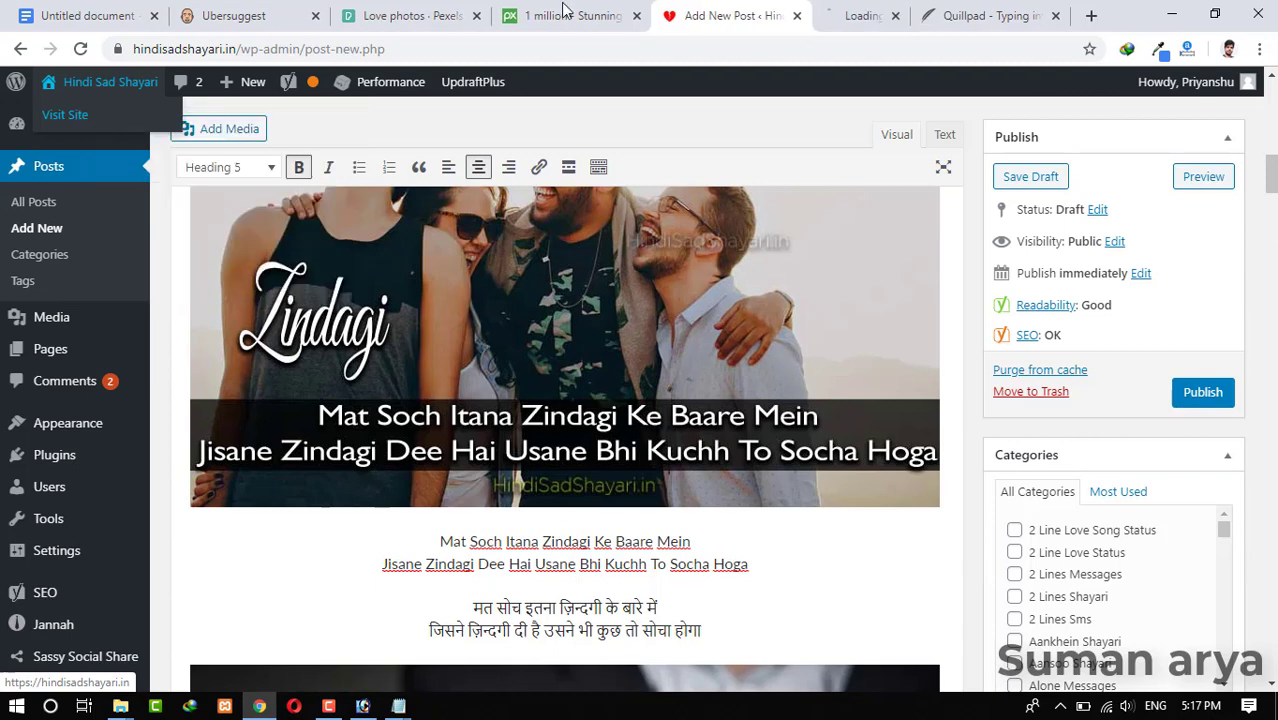
key(ctrl+Tab)
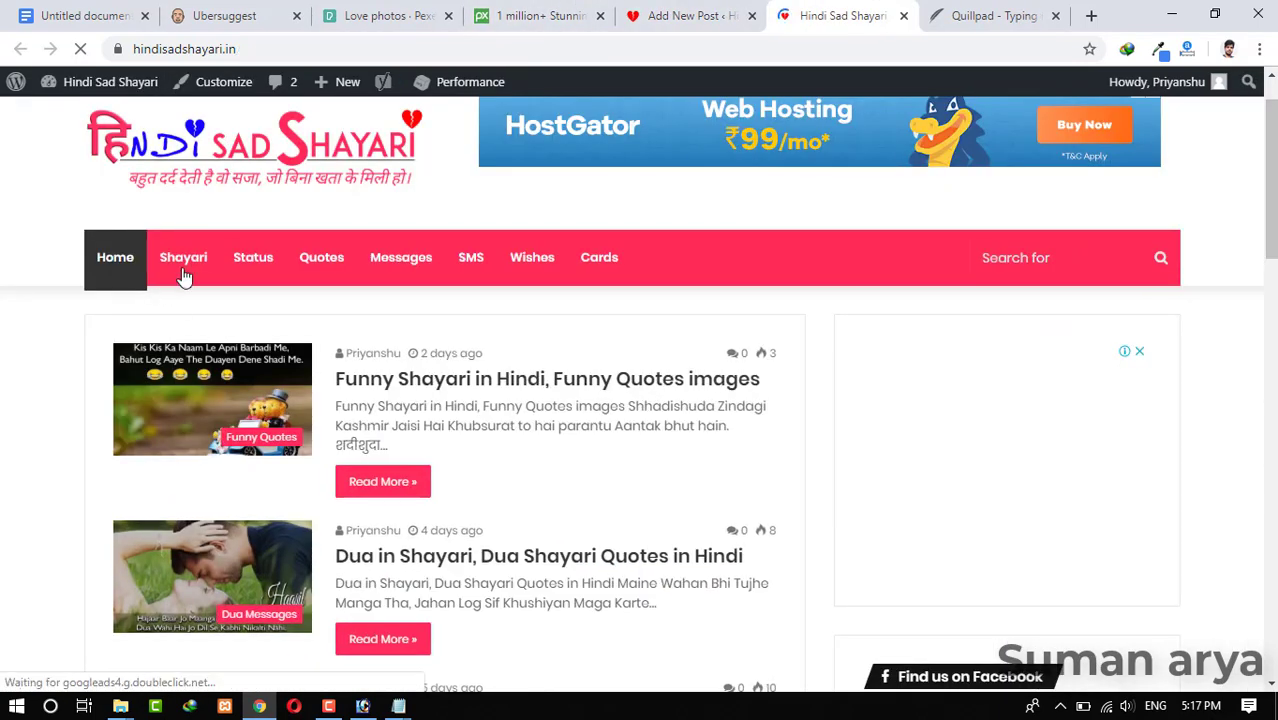
click(185, 262)
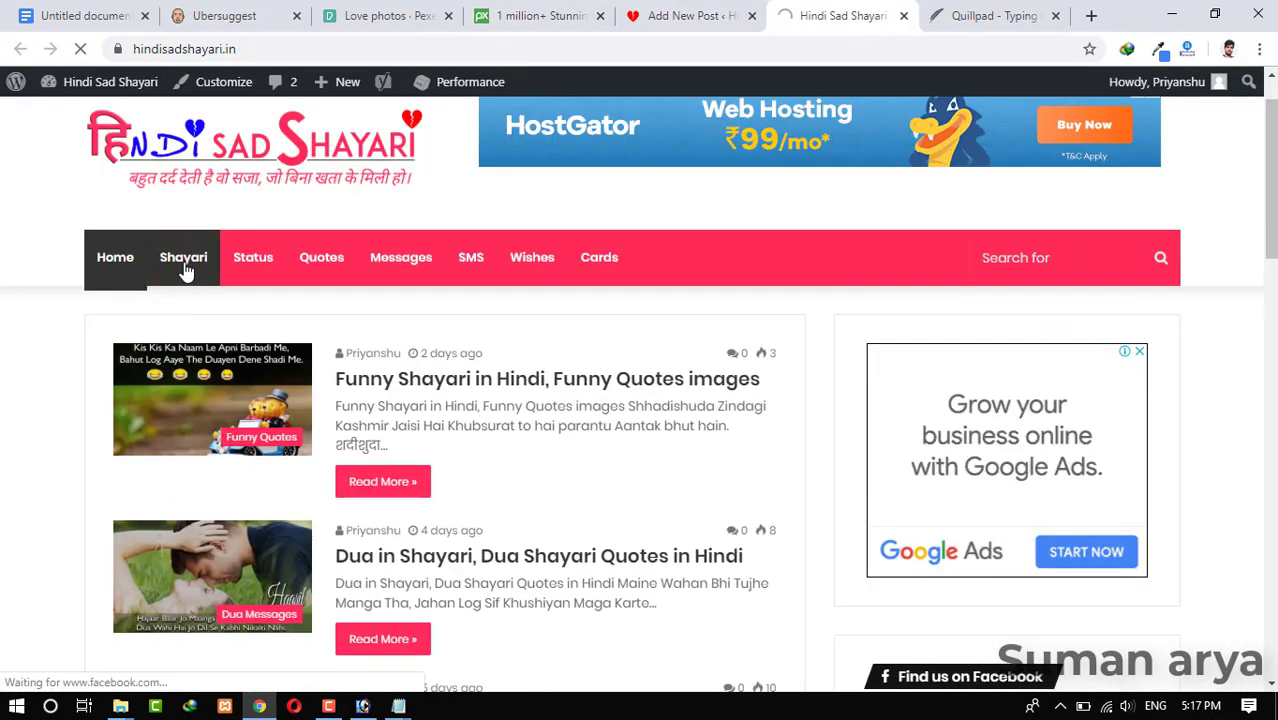
right_click(268, 380)
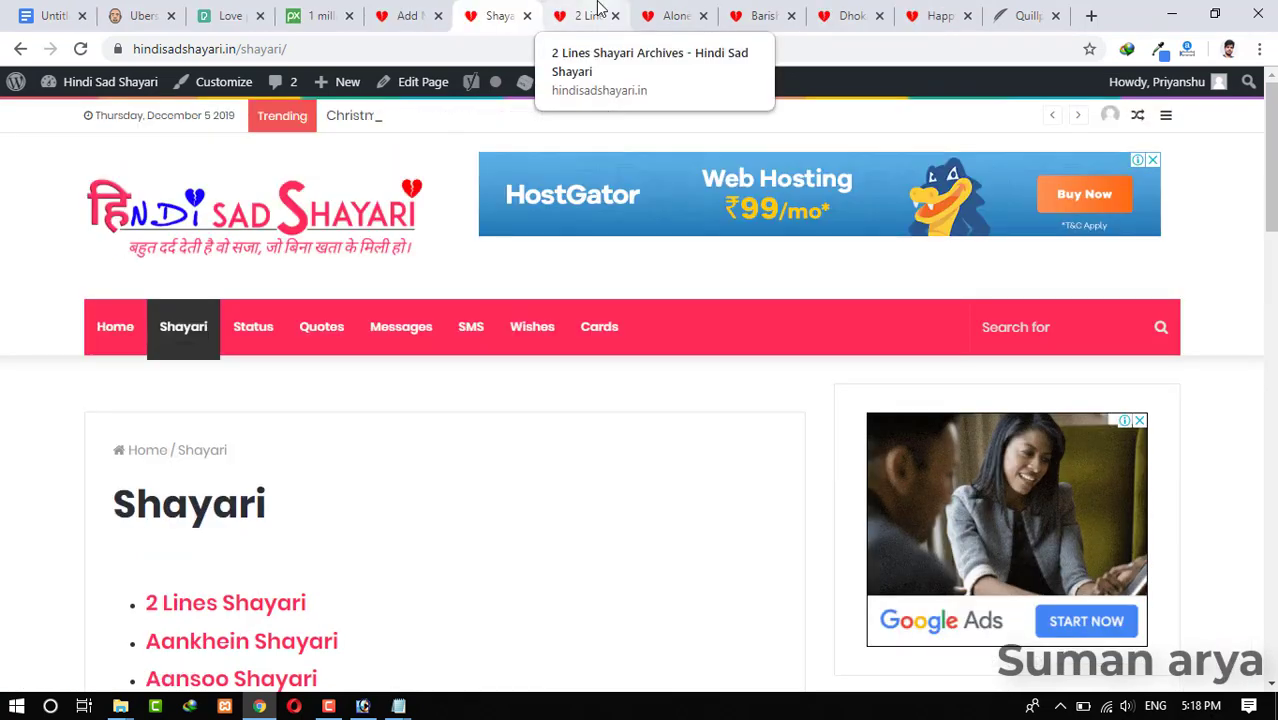
click(598, 12)
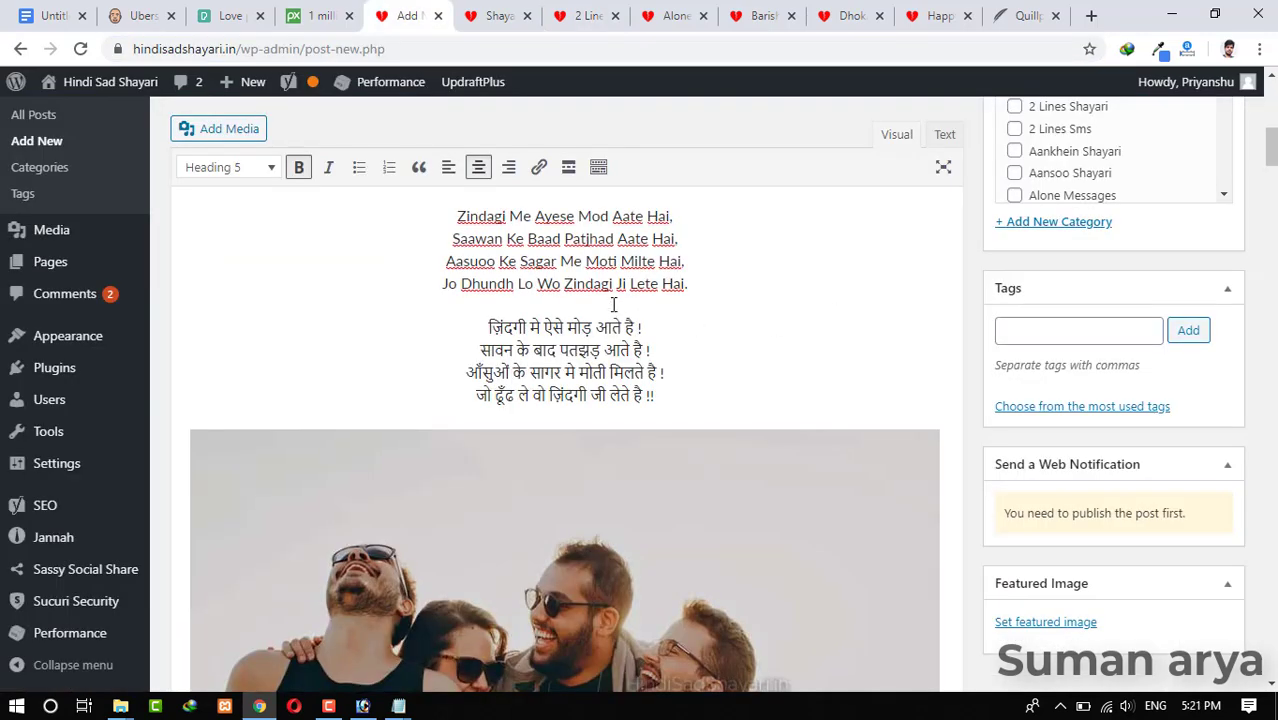
drag(614, 287, 564, 286)
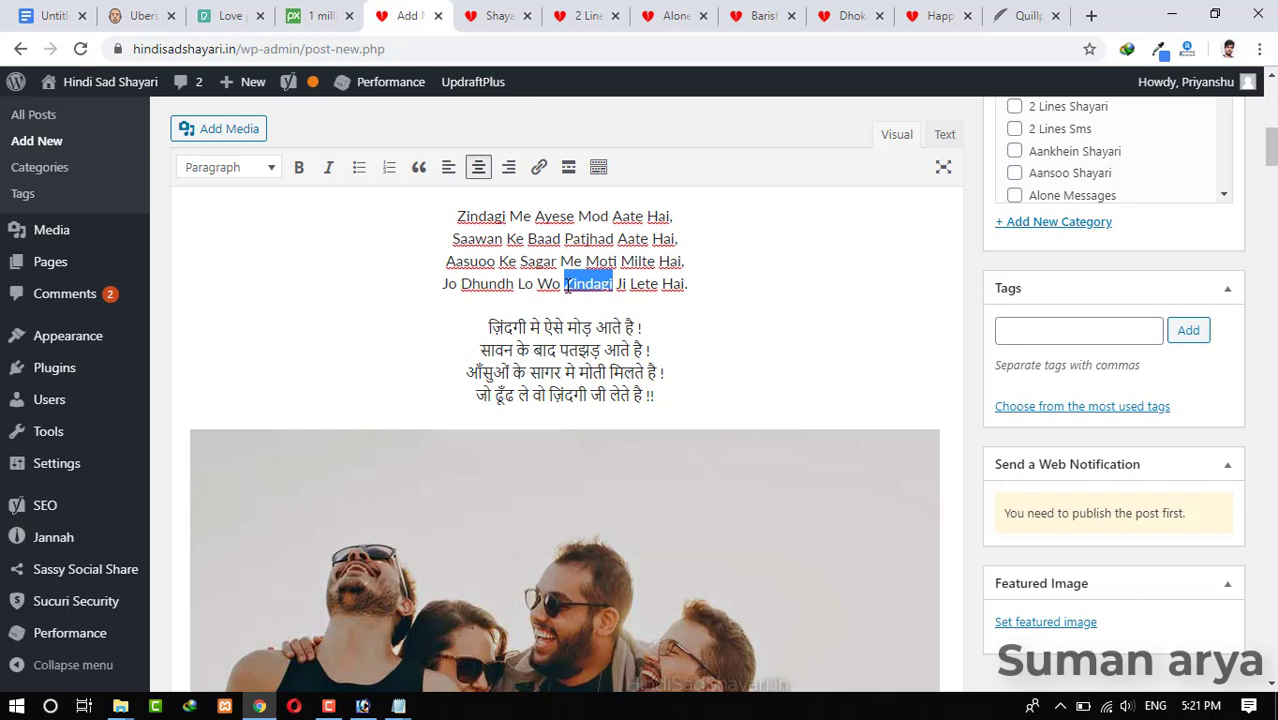
click(540, 166)
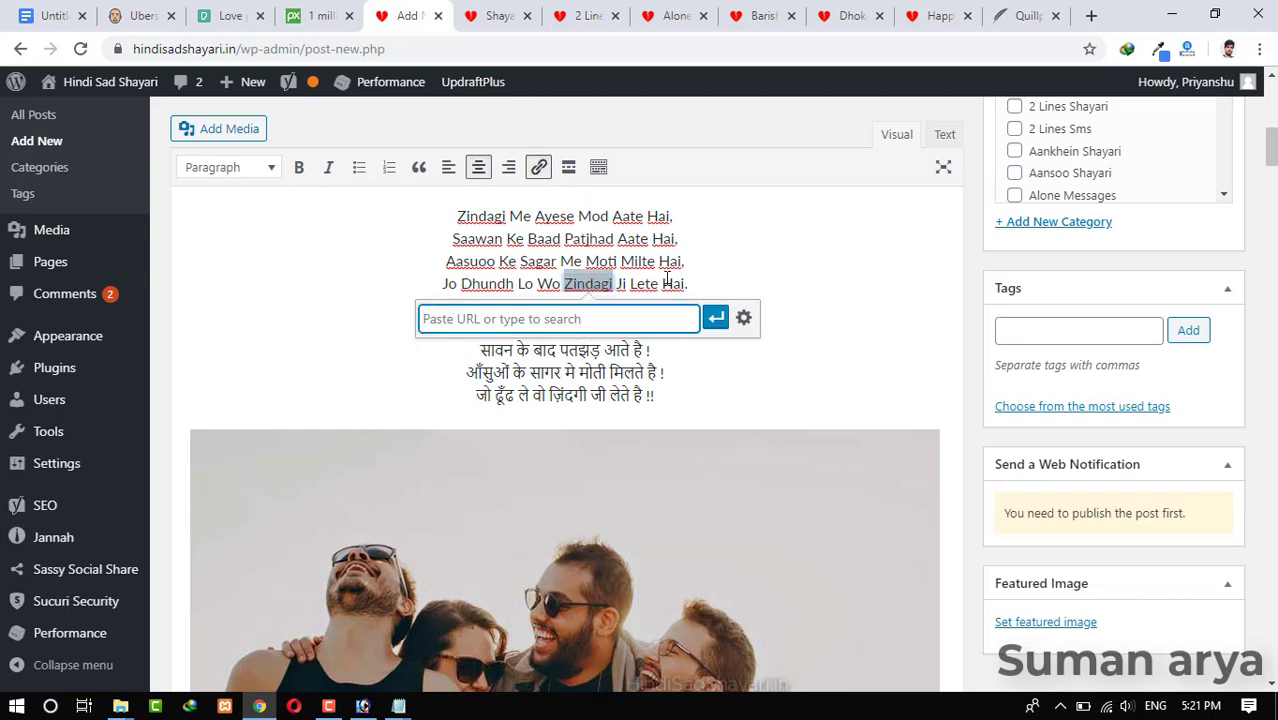
text(https://hindisadshayari.in/2-lines-shayari/)
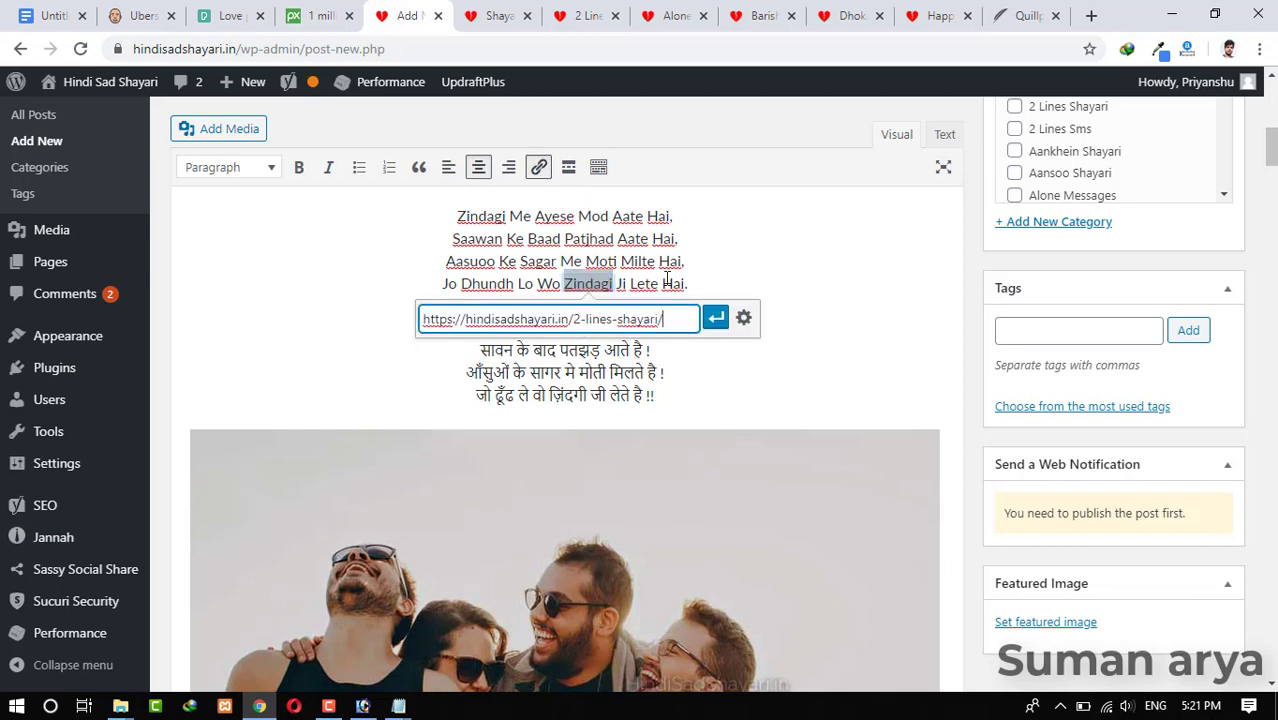
click(715, 318)
Step: Add the line "Read More: Happy New Year 2020 Shayari" above the sunset image with the "Phulo Ki Suruwaat" shayari
drag(1270, 147, 1270, 215)
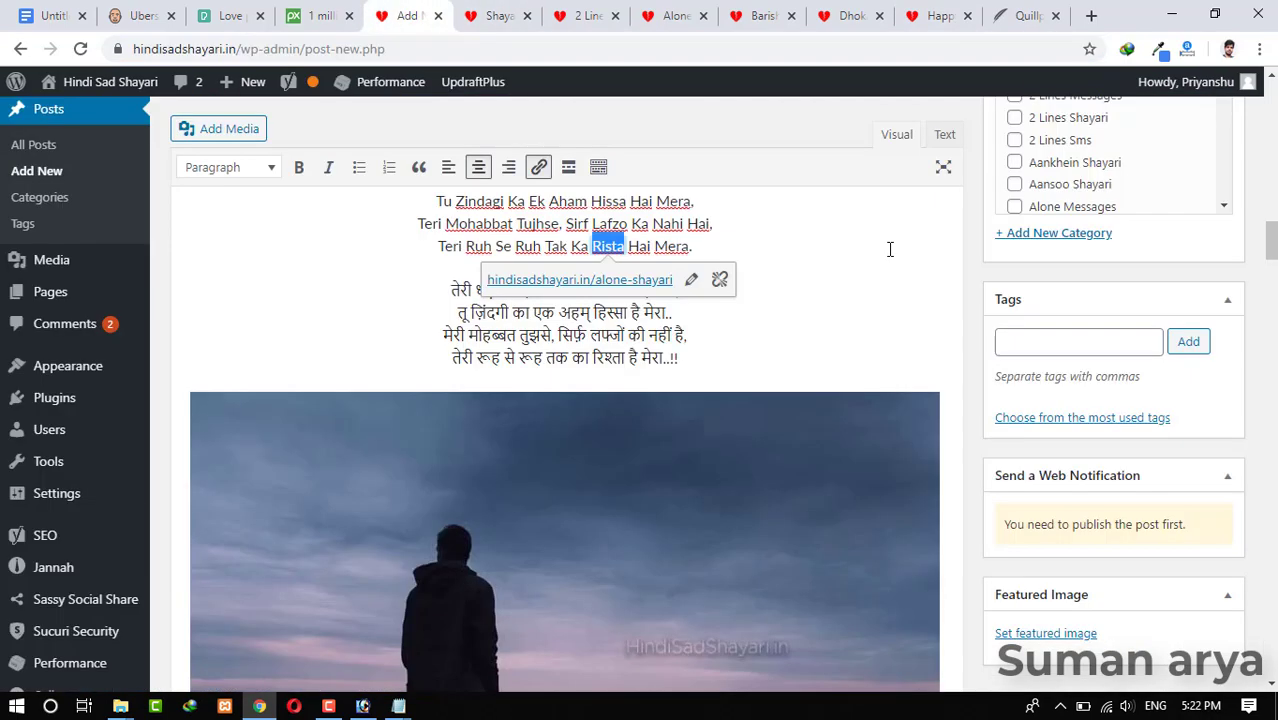
drag(1270, 240, 1270, 332)
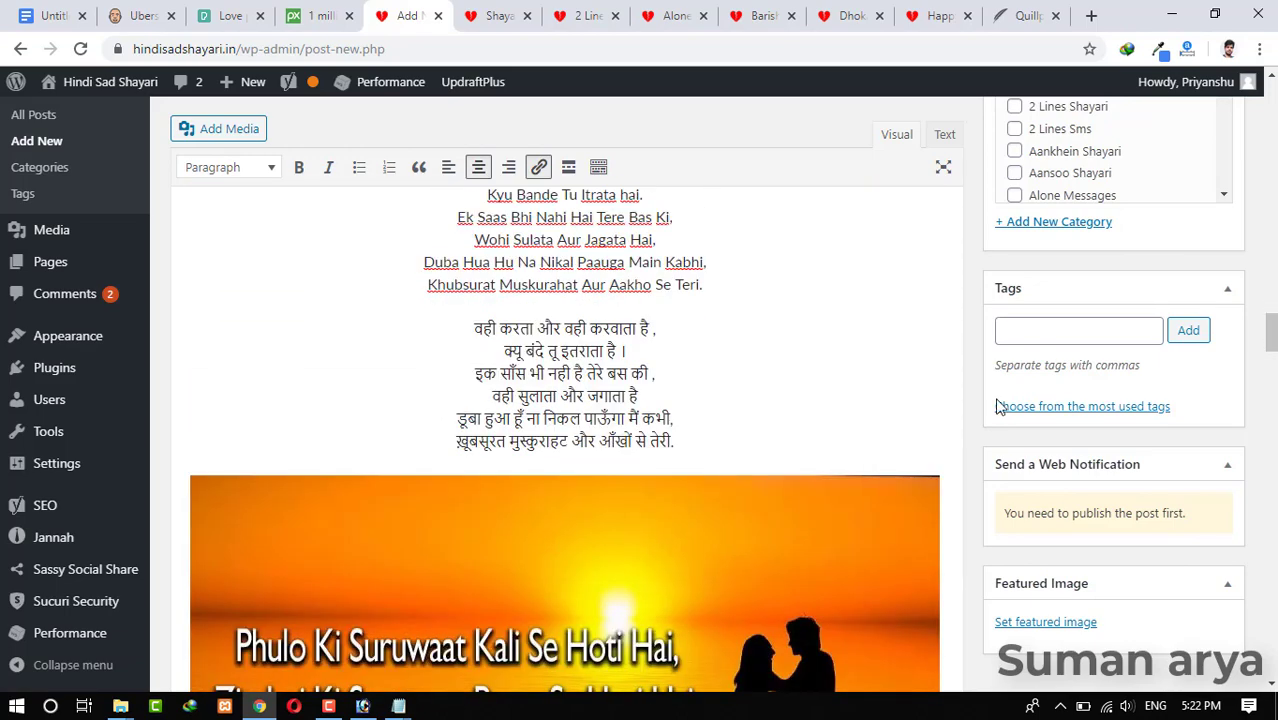
click(757, 440)
key(Return)
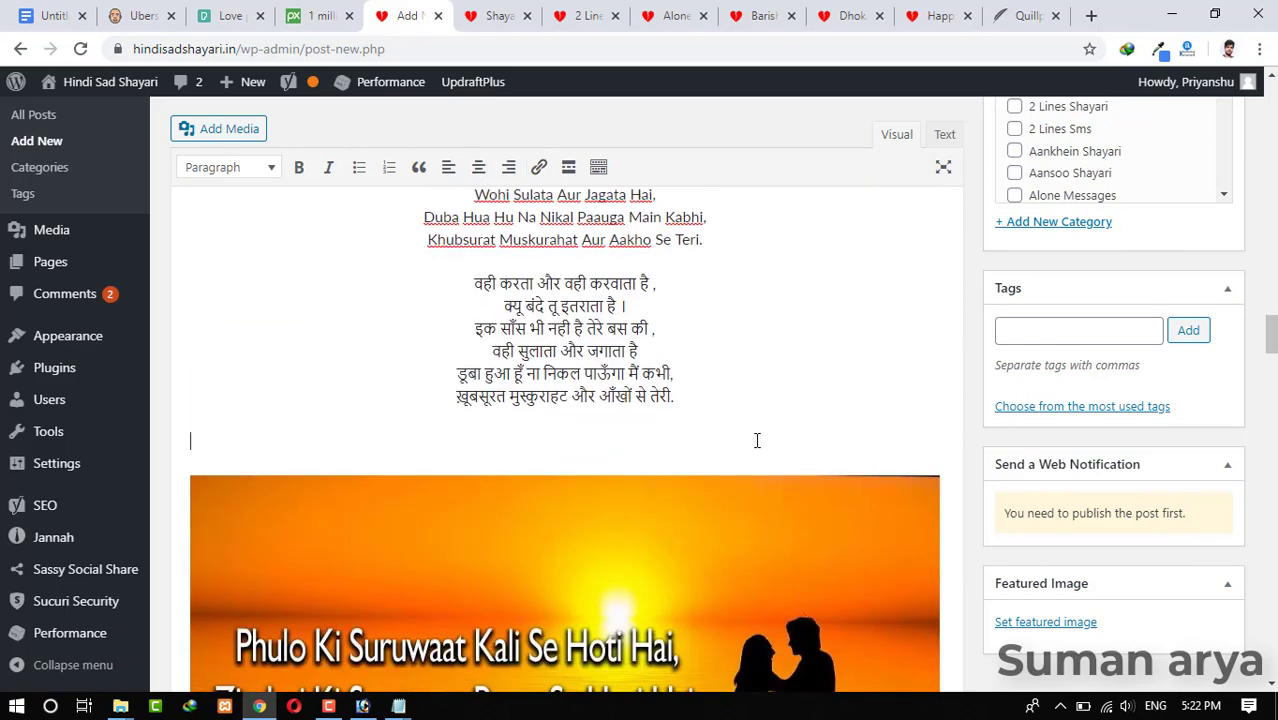
text(Read More: Happy N)
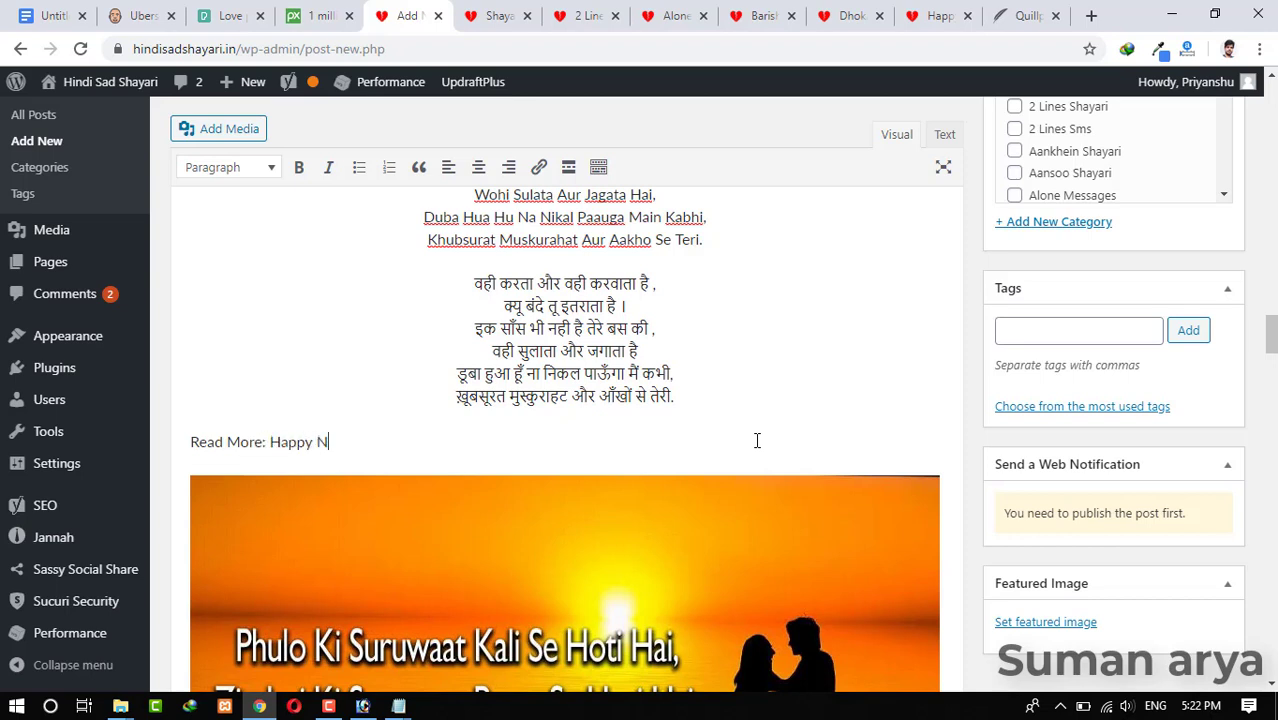
text(ew Year 2020 Shayari)
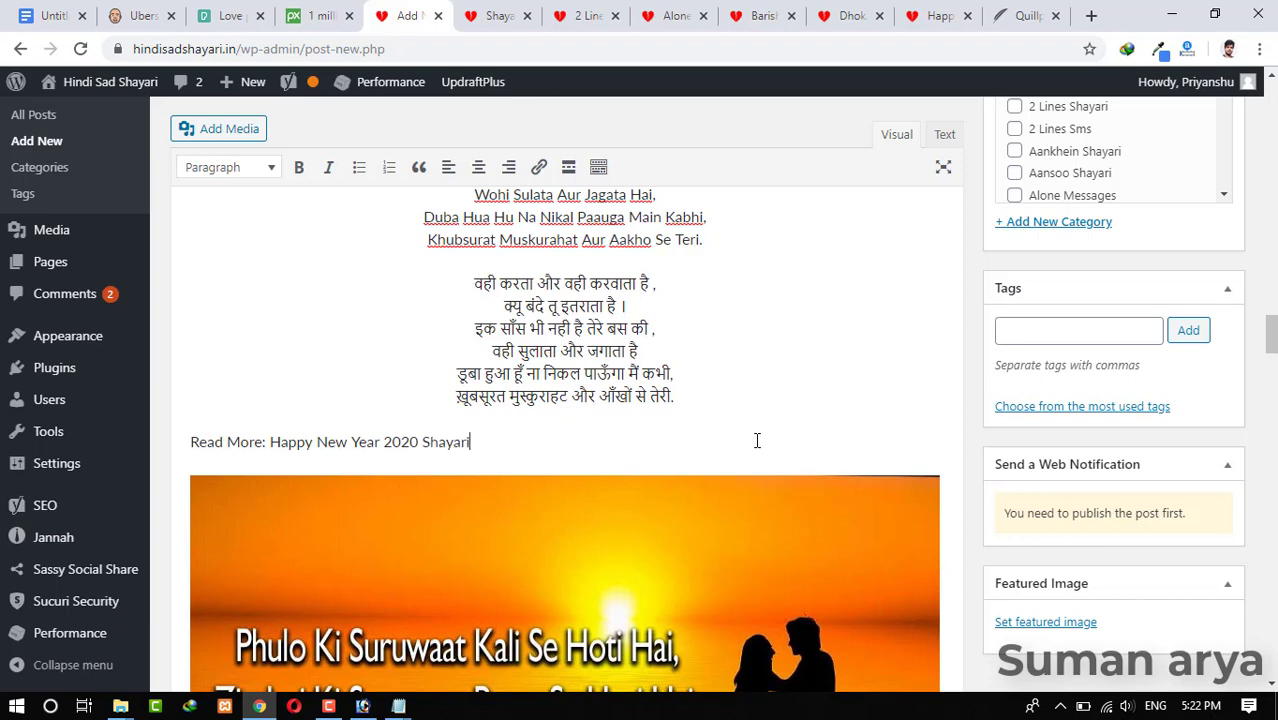
key(ctrl+shift+Left)
key(ctrl+shift+Left)
key(ctrl+shift+Left)
key(ctrl+shift+Left)
key(ctrl+shift+Left)
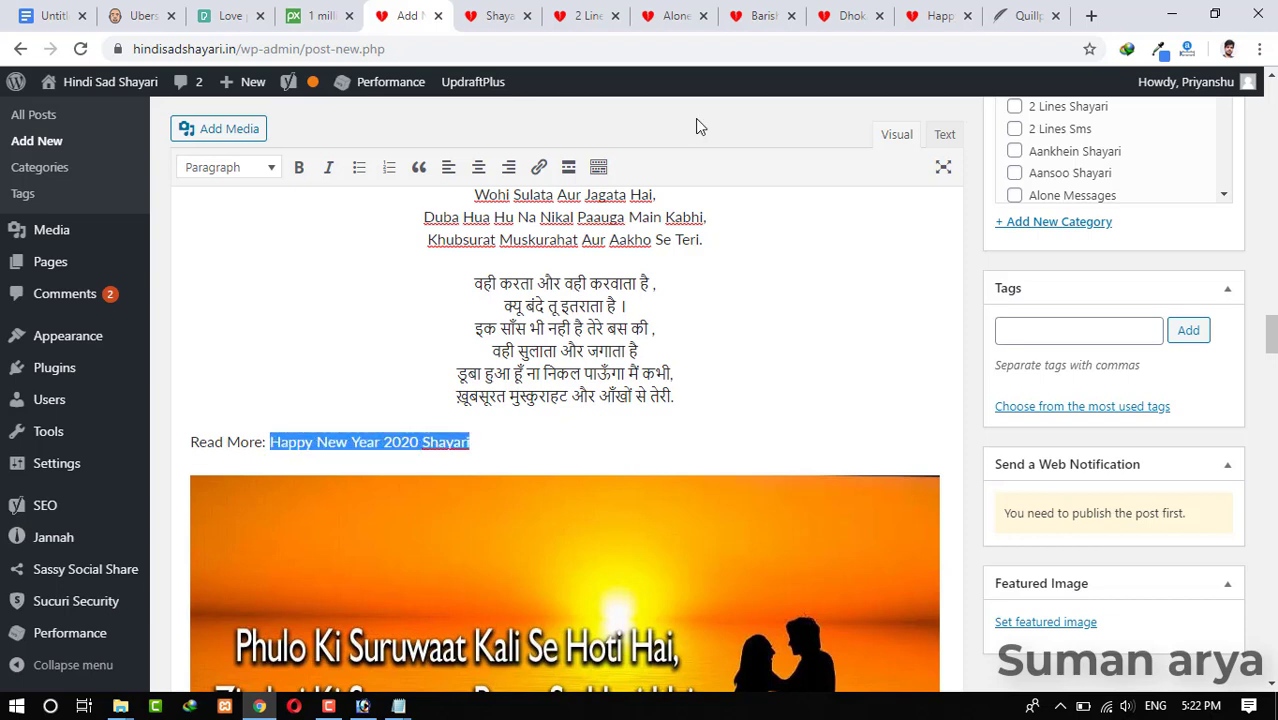
click(538, 166)
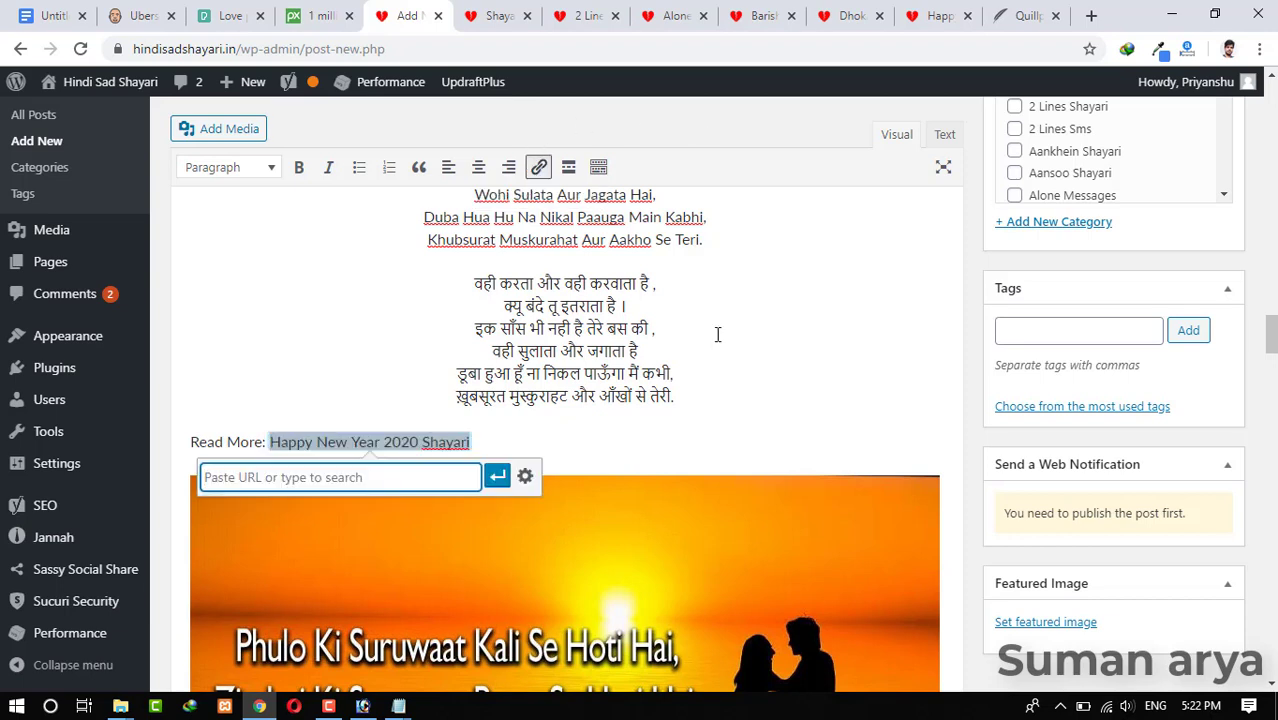
text(https://hindisadshayari.in/happy-new-year-shayari/)
click(498, 476)
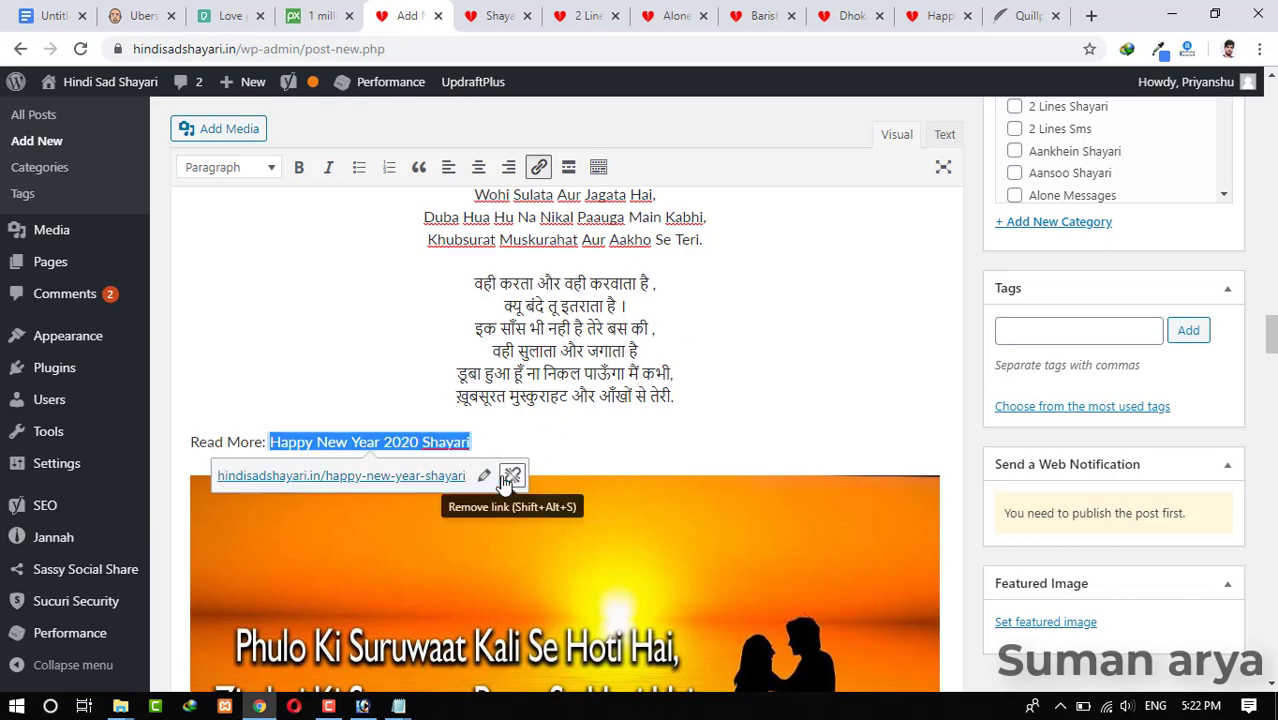
Step: Recheck the Yoast SEO analysis and open the snippet editor at the meta description
scroll(506, 480, down, 10)
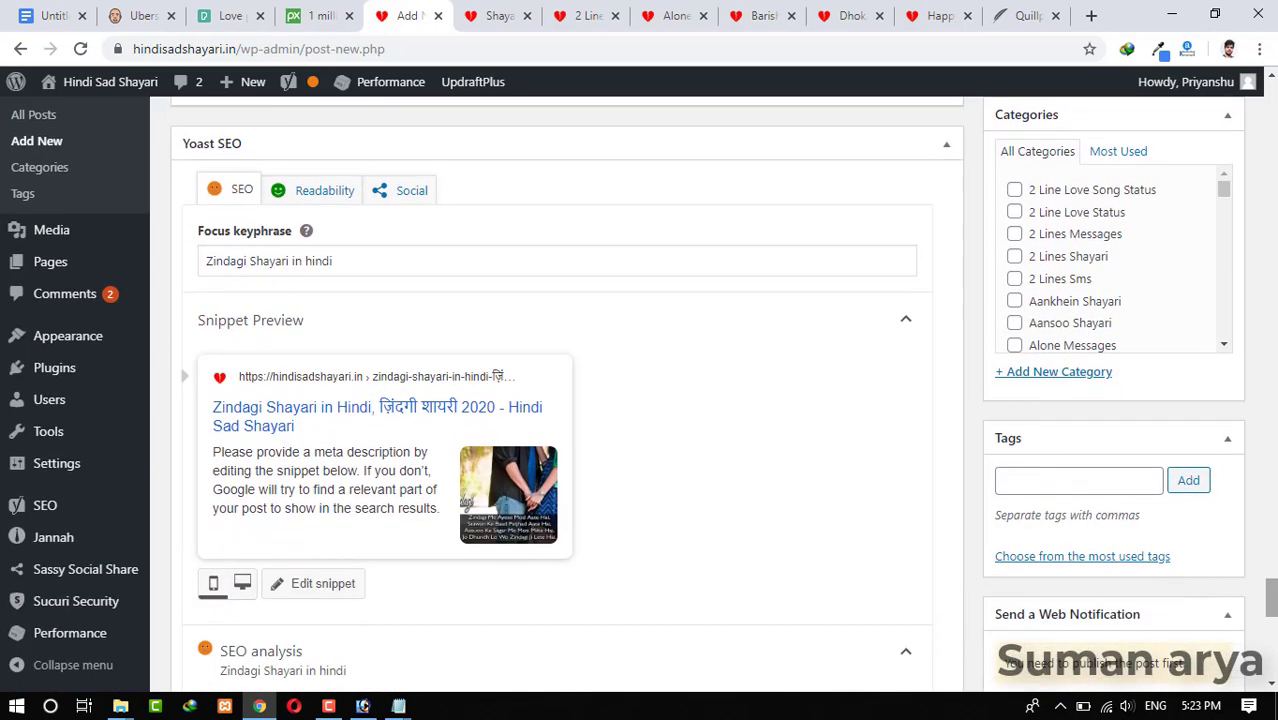
scroll(258, 566, down, 4)
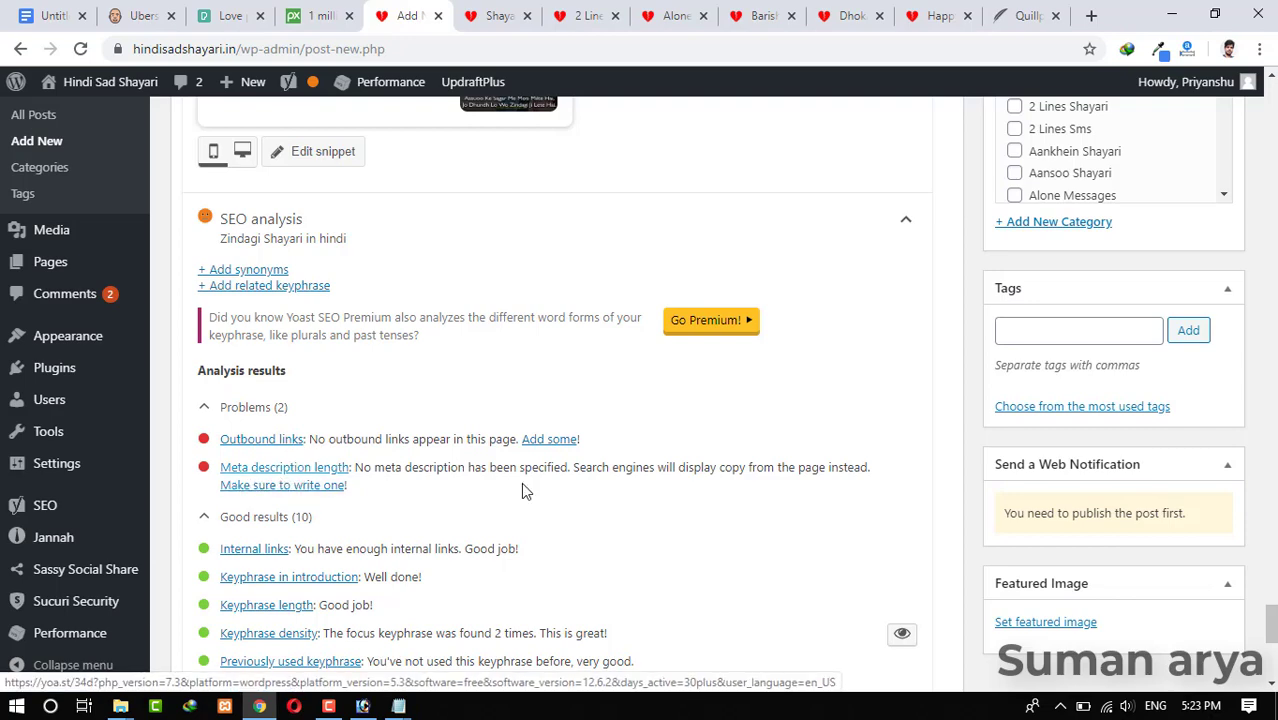
scroll(1270, 620, up, 5)
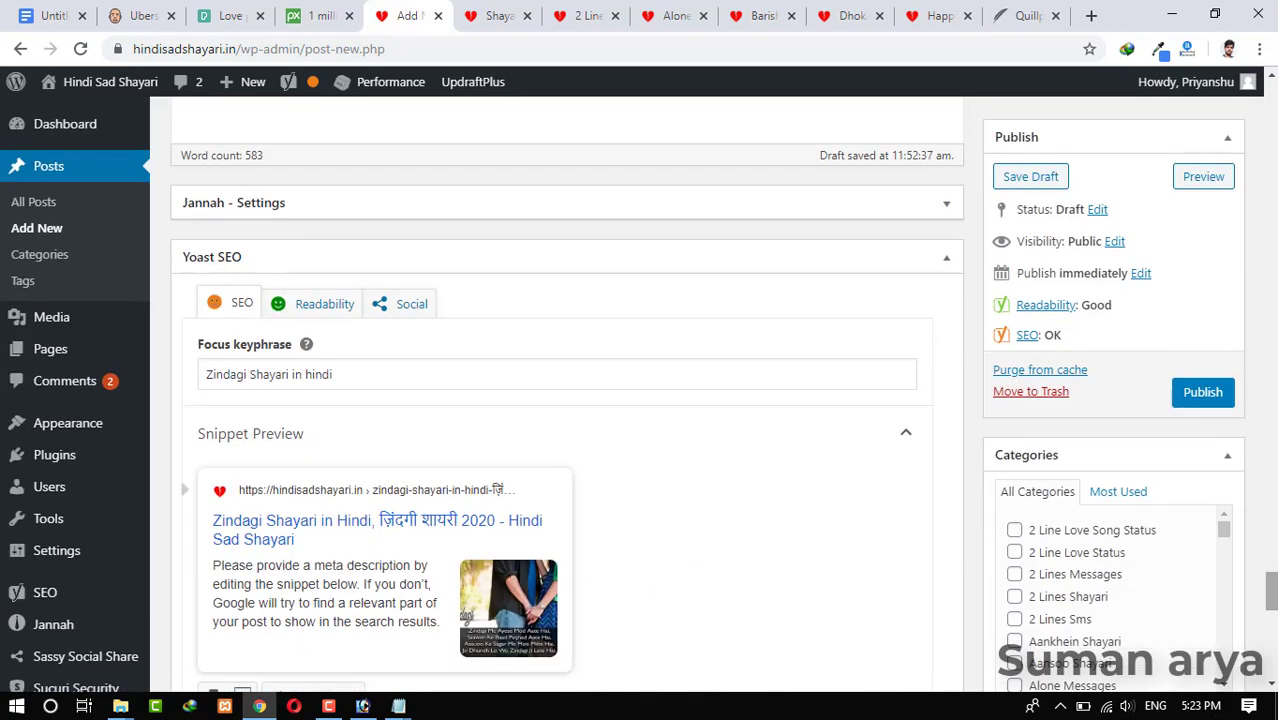
scroll(1270, 595, down, 5)
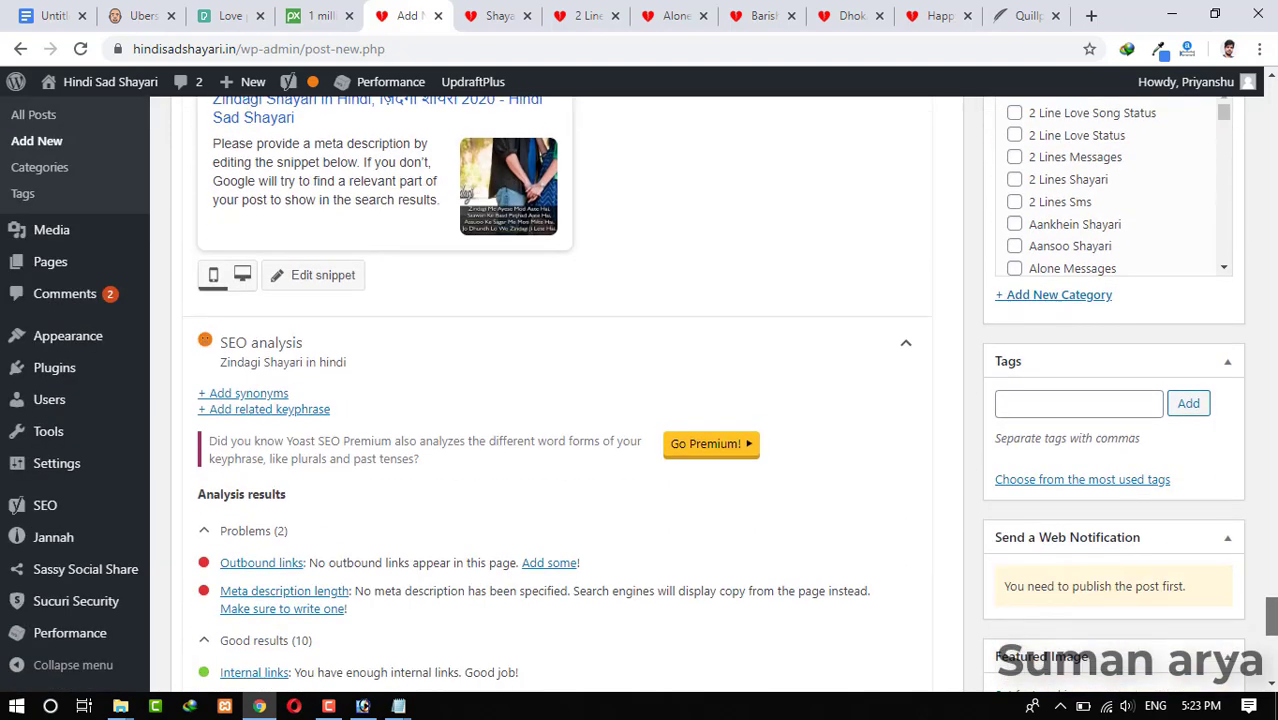
click(320, 200)
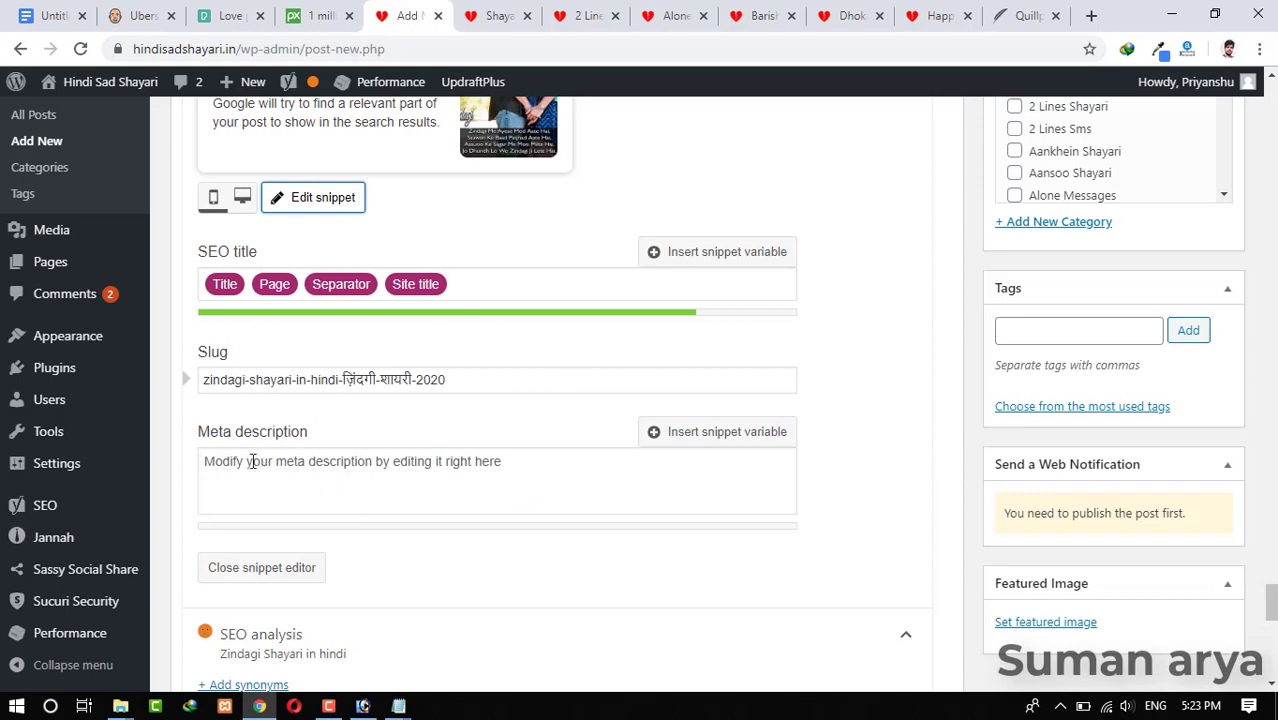
click(242, 467)
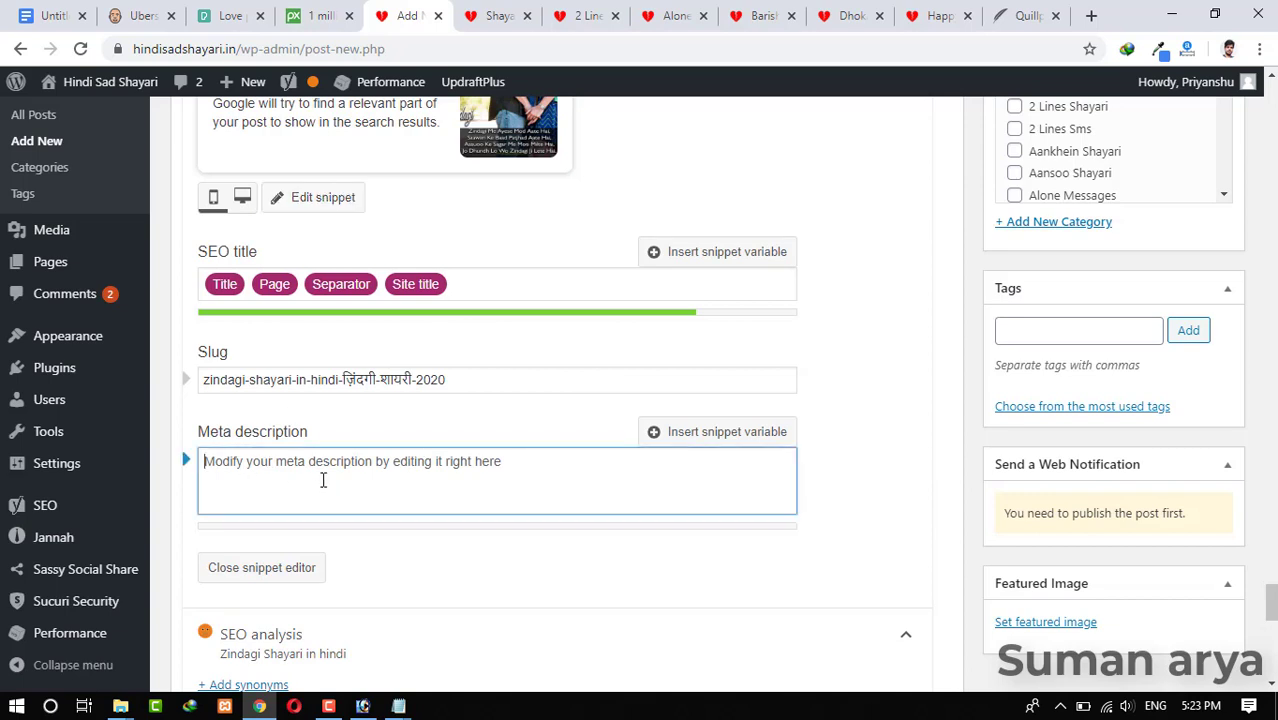
Step: Copy the full Notepad keyword list, from "zindagi shayari" to "zindagi sher o shayari", into the Yoast meta description
click(399, 708)
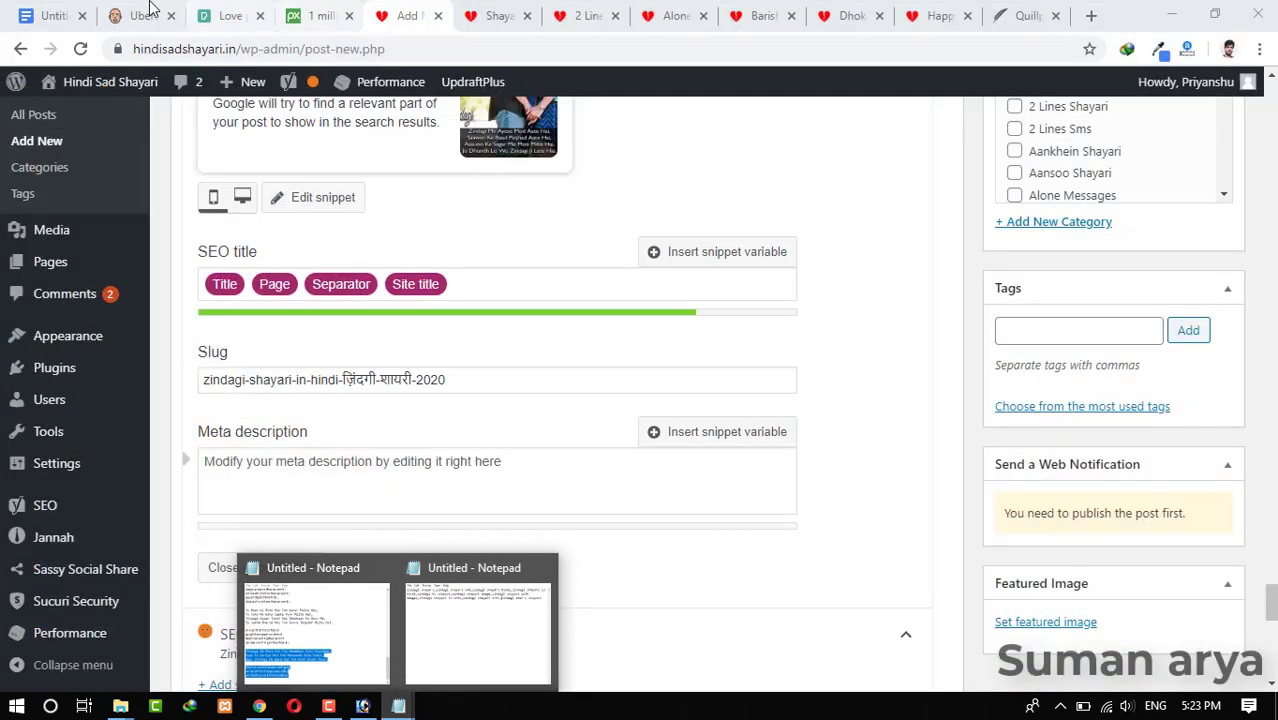
click(146, 12)
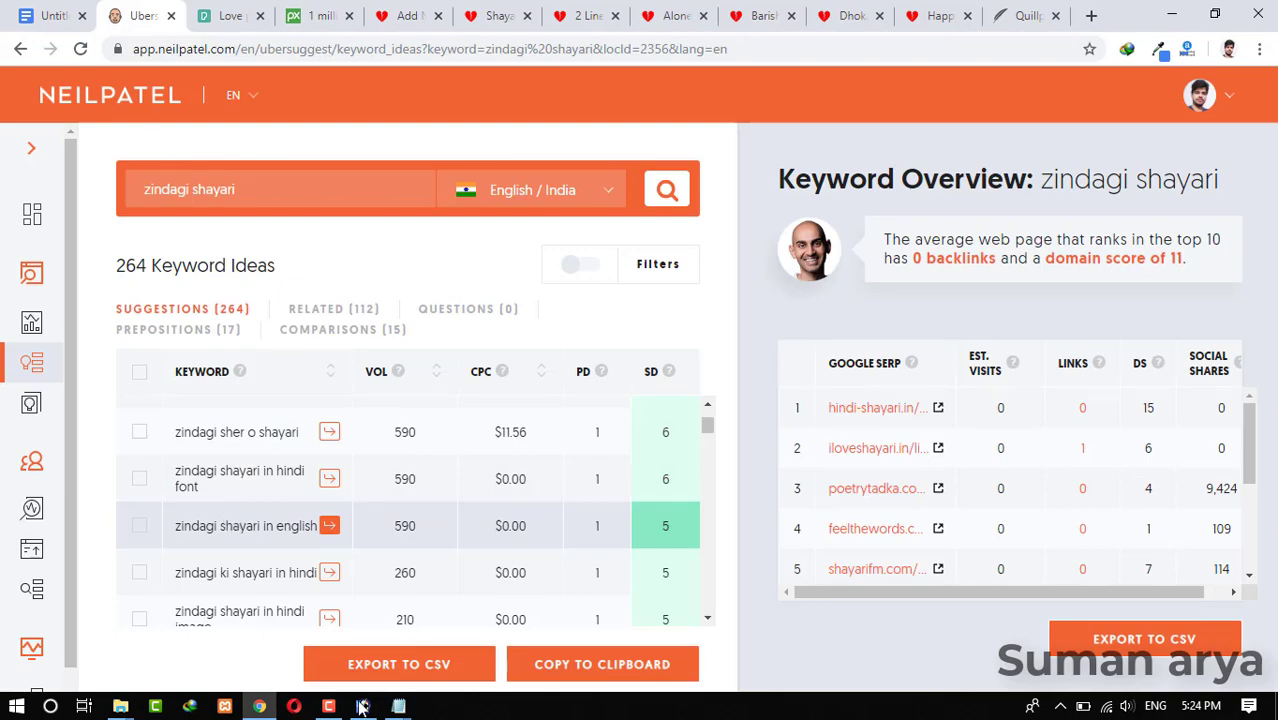
click(398, 706)
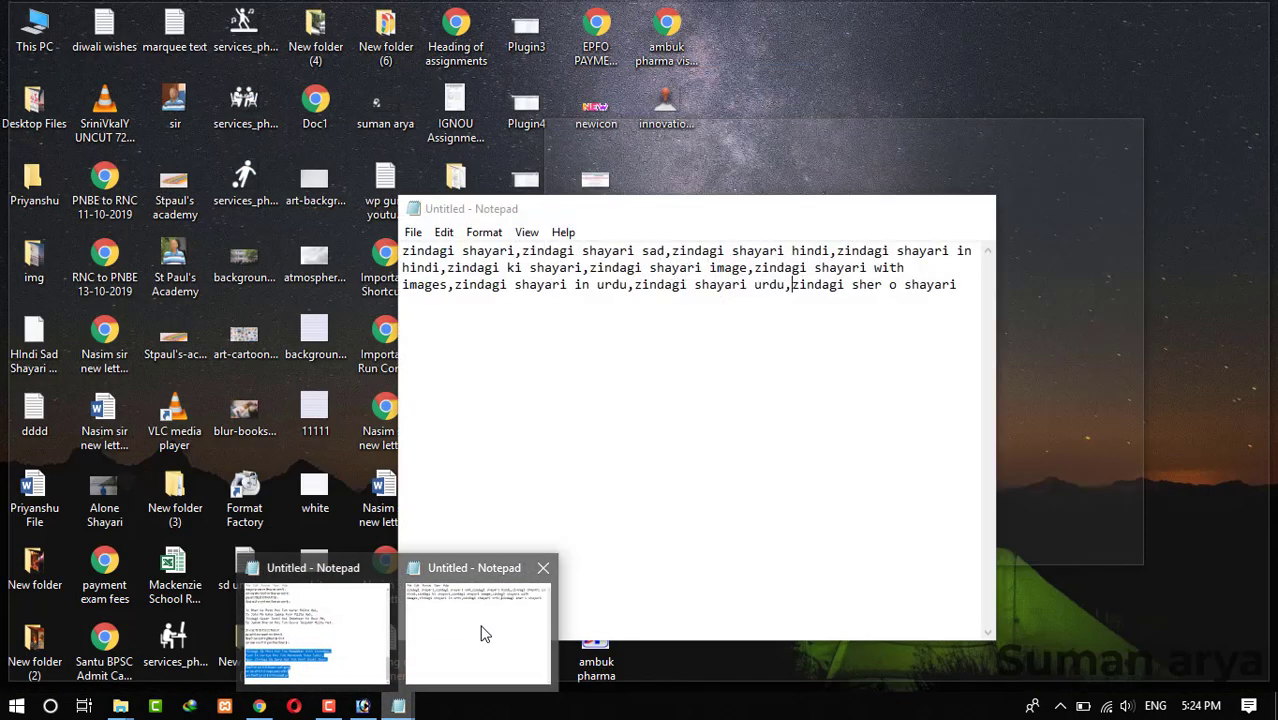
click(481, 628)
drag(975, 288, 556, 250)
click(401, 14)
click(339, 480)
text(zindagi shayari,zindagi shayari sad,zindagi shayari hindi,zindagi shayari in hindi,zindagi ki shayari,zindagi shayari image,zindagi shayari with images,zindagi shayari in urdu,zindagi shayari urdu,zindagi sher o shayari)
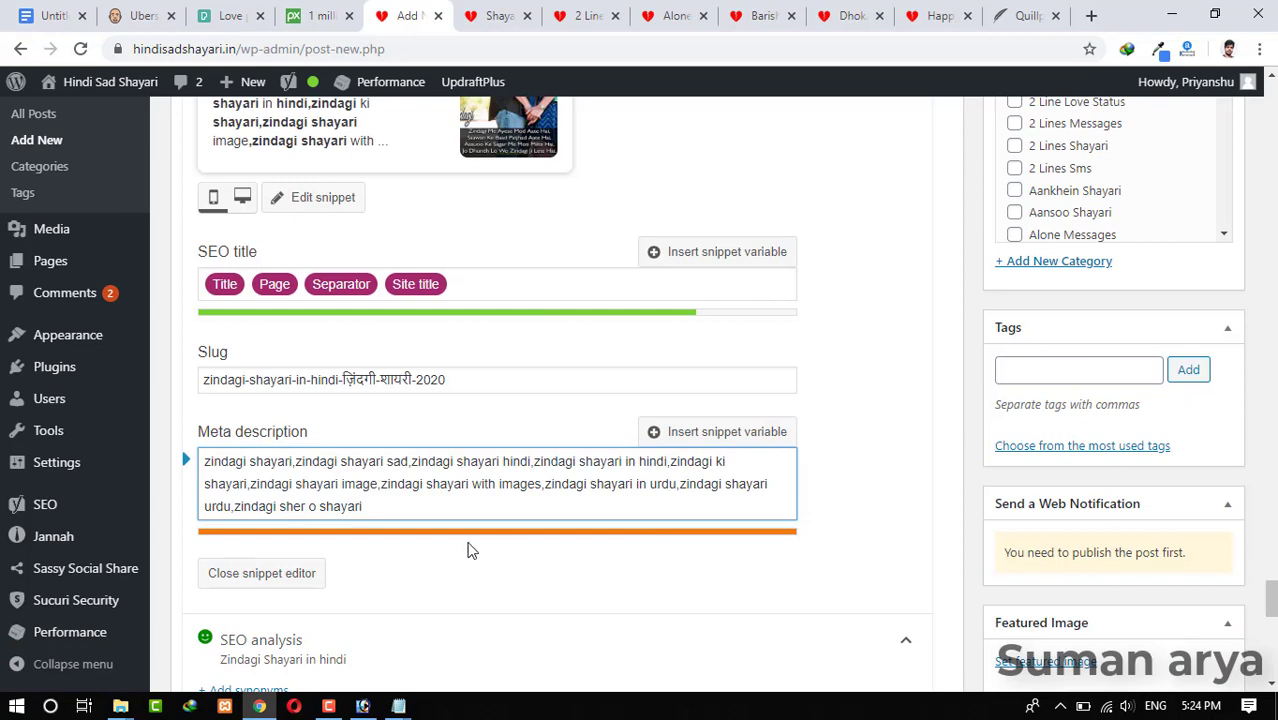
Step: Shorten the meta description so that it ends with "zindagi shayari image"
key(ctrl+BackSpace)
key(ctrl+BackSpace)
key(ctrl+BackSpace)
key(ctrl+BackSpace)
key(ctrl+BackSpace)
key(ctrl+BackSpace)
key(ctrl+BackSpace)
key(ctrl+BackSpace)
key(ctrl+BackSpace)
key(ctrl+BackSpace)
key(ctrl+BackSpace)
key(ctrl+BackSpace)
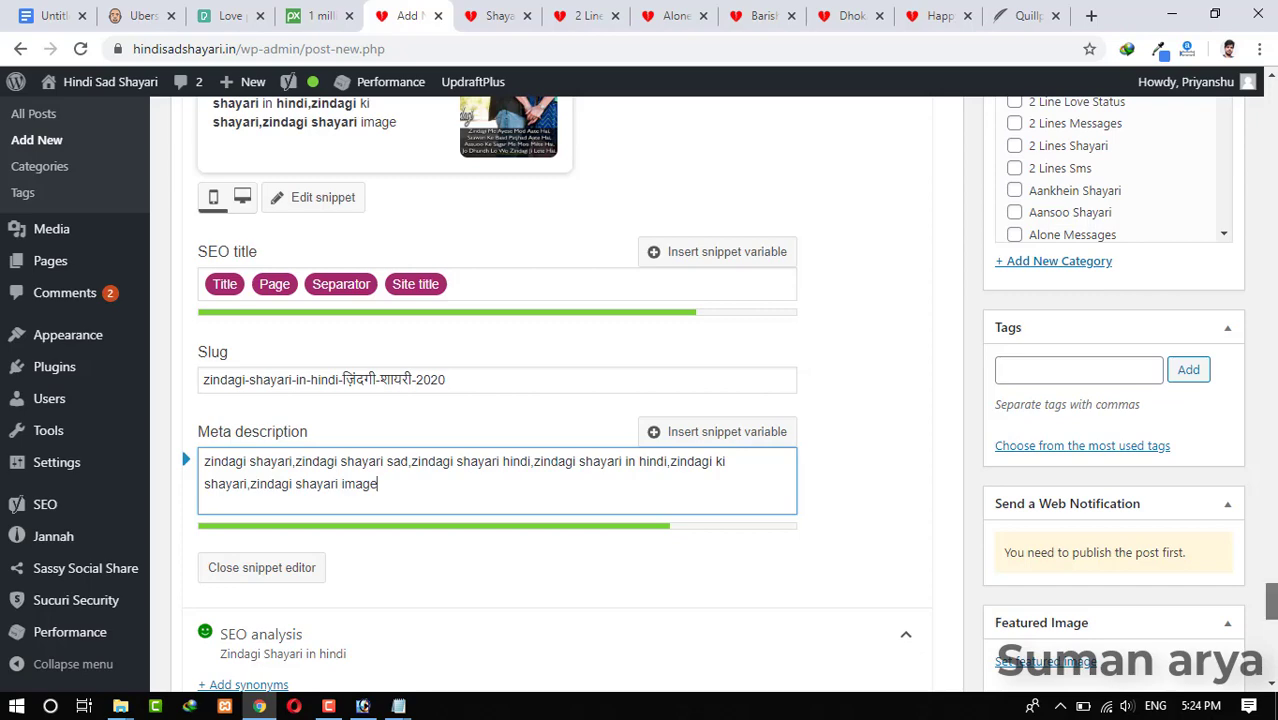
Step: Assign the post to the Zindagi Shayari category
drag(1270, 600, 1270, 612)
scroll(565, 420, up, 20)
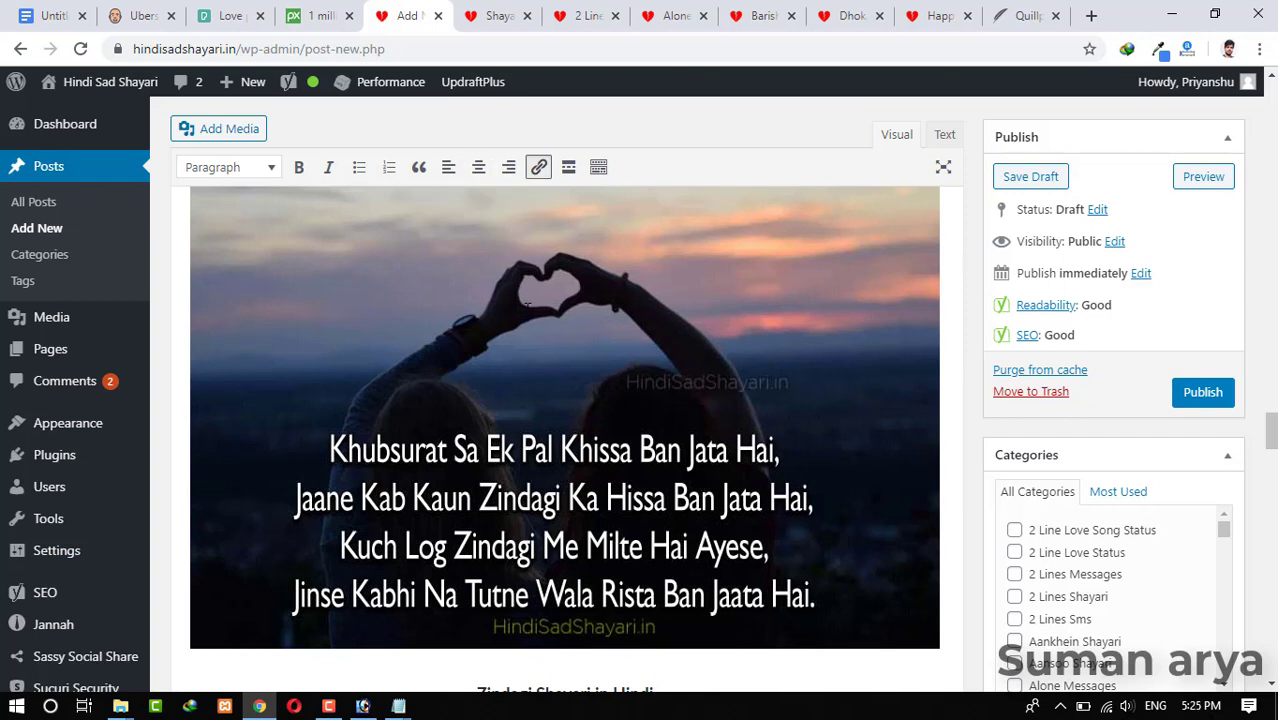
scroll(1243, 377, down, 3)
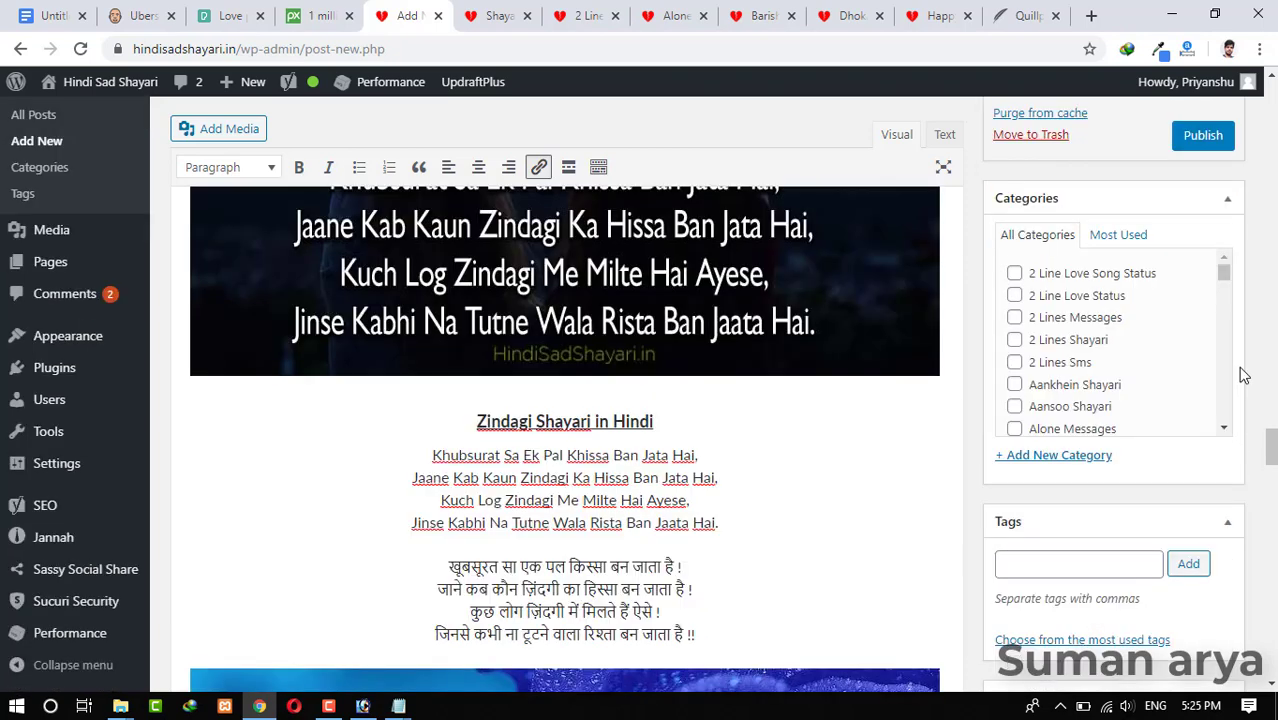
drag(1224, 274, 1235, 430)
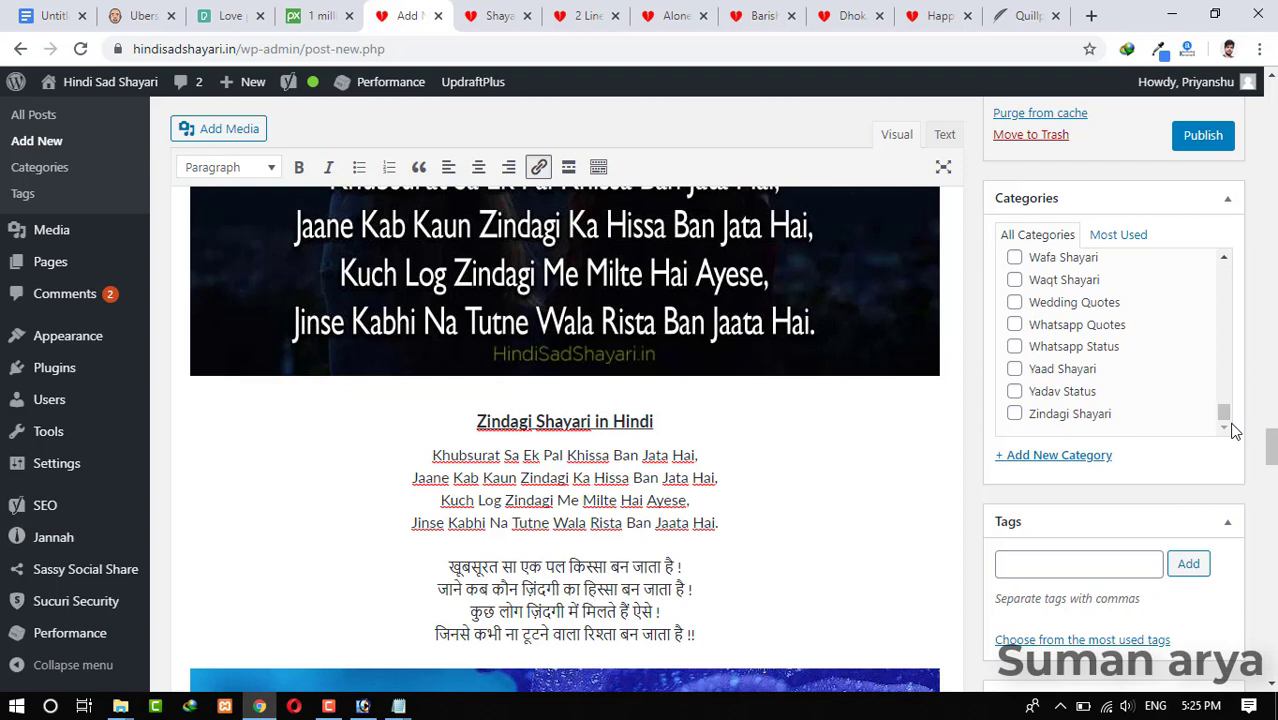
click(1016, 416)
scroll(1230, 400, up, 1)
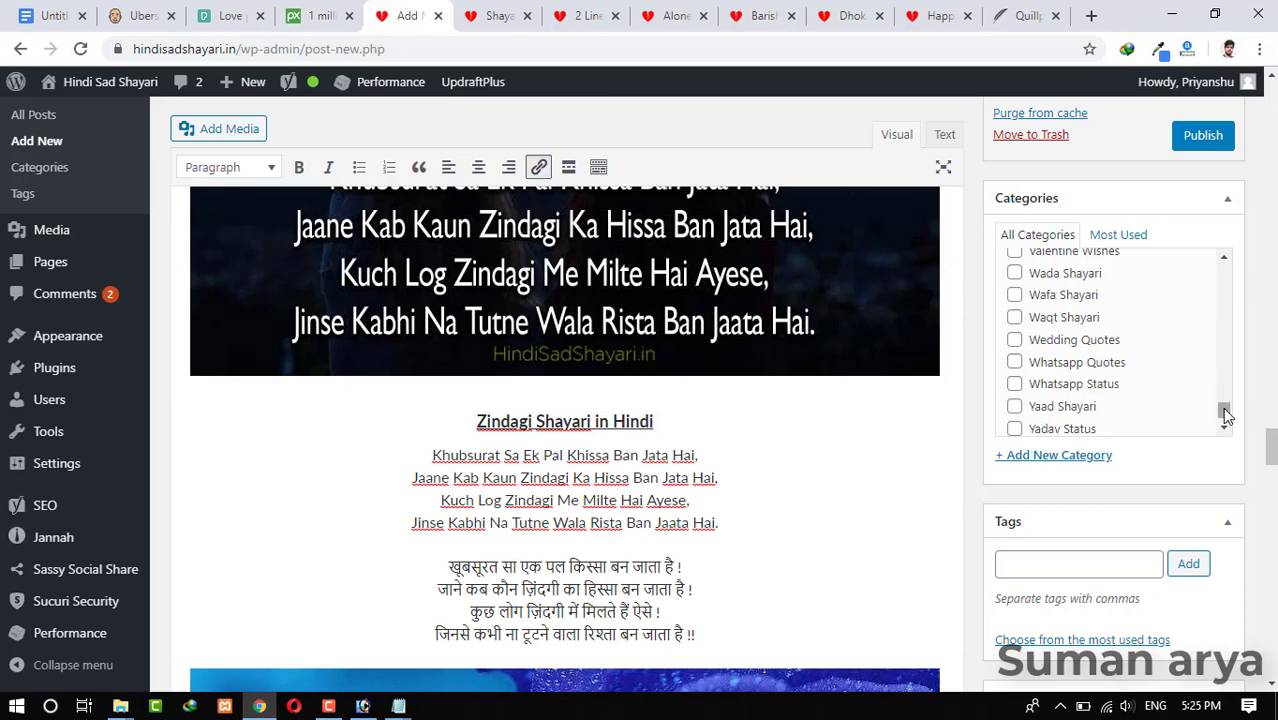
scroll(1227, 415, down, 1)
Step: Add all the Notepad keywords, from "zindagi shayari" to "zindagi sher o shayari", as tags for the post
click(1063, 562)
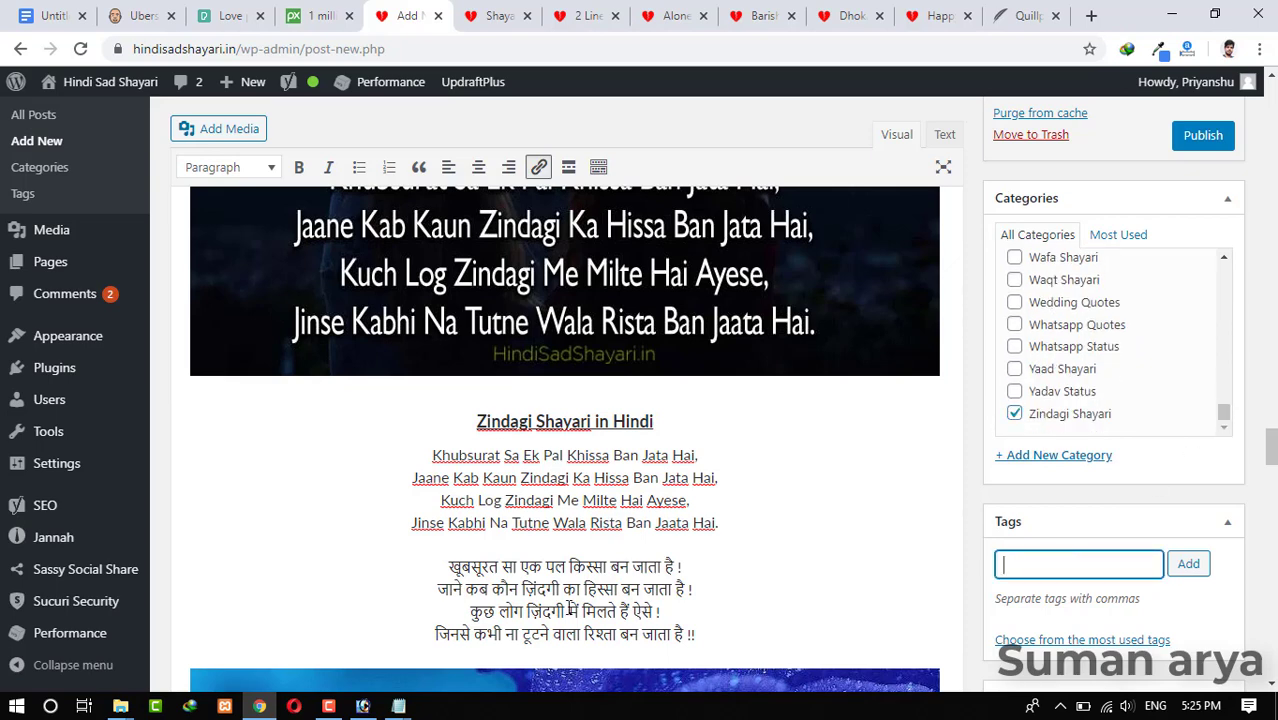
click(398, 706)
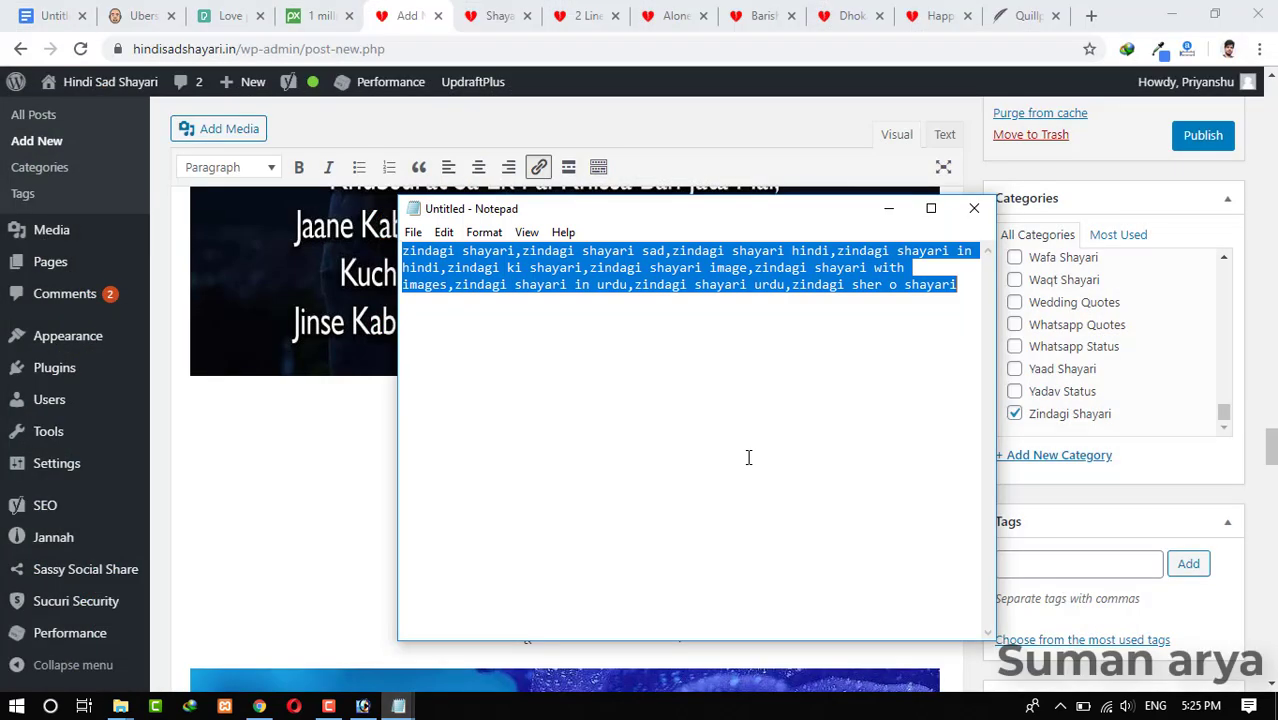
click(885, 208)
text(zindagi shayari,zindagi shayari sad,zindagi shayari hindi,zindagi shayari in hindi,zindagi ki shayari,zindagi shayari image,zindagi shayari with images,zindagi shayari in urdu,zindagi shayari urdu,zindagi sher o shayari)
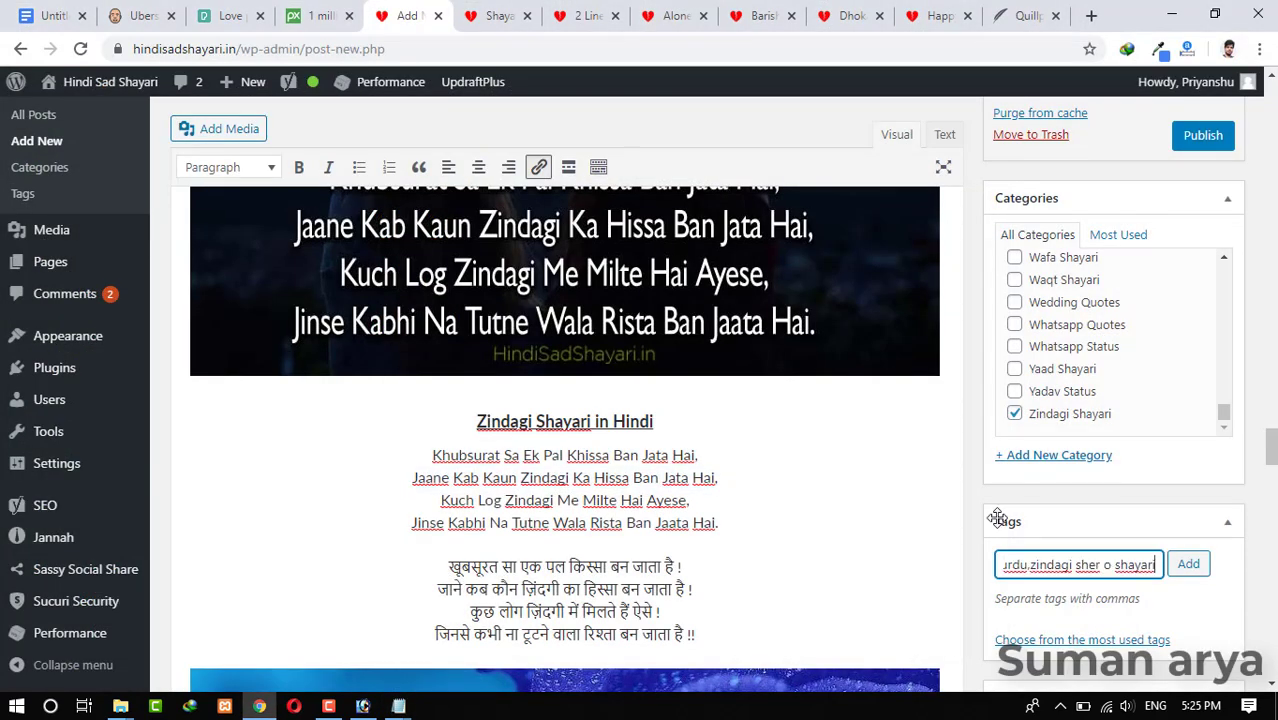
click(1188, 566)
Step: Set the sunset couple image with the "Zindagi Kabhi Aasan Nahi Hoti" shayari from the media library as the featured image
scroll(1117, 570, down, 5)
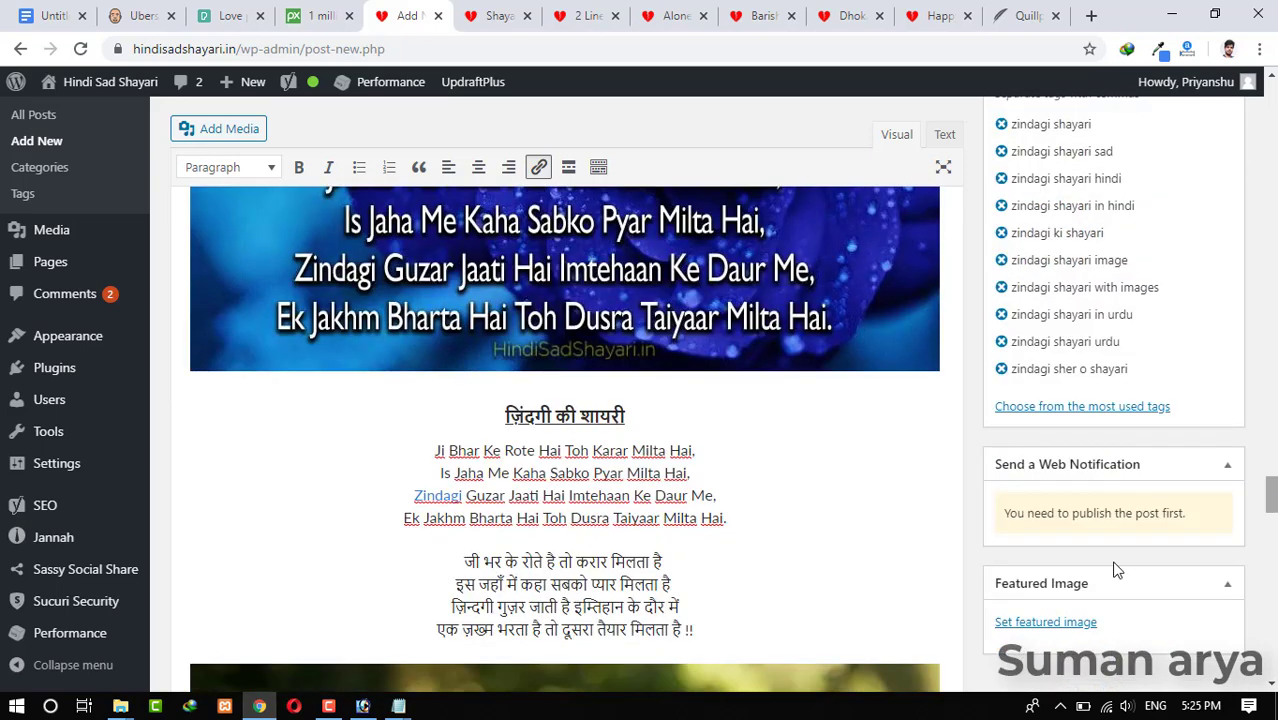
click(1047, 624)
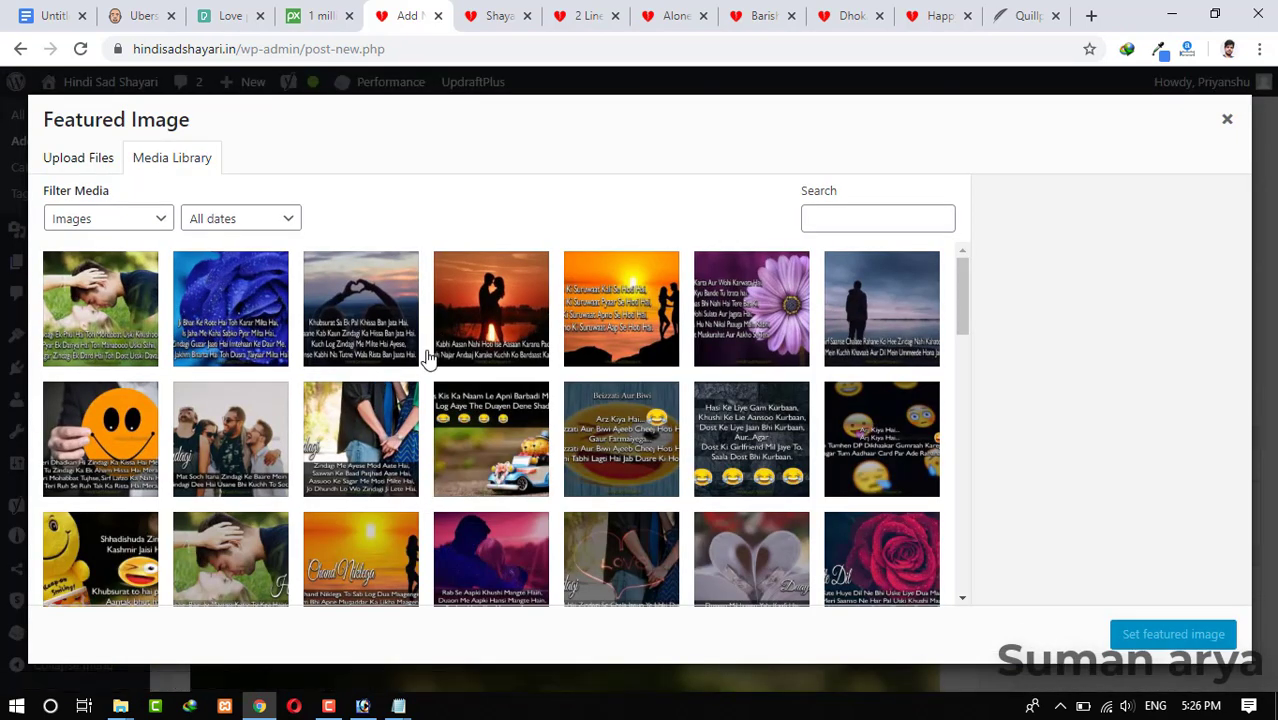
click(484, 314)
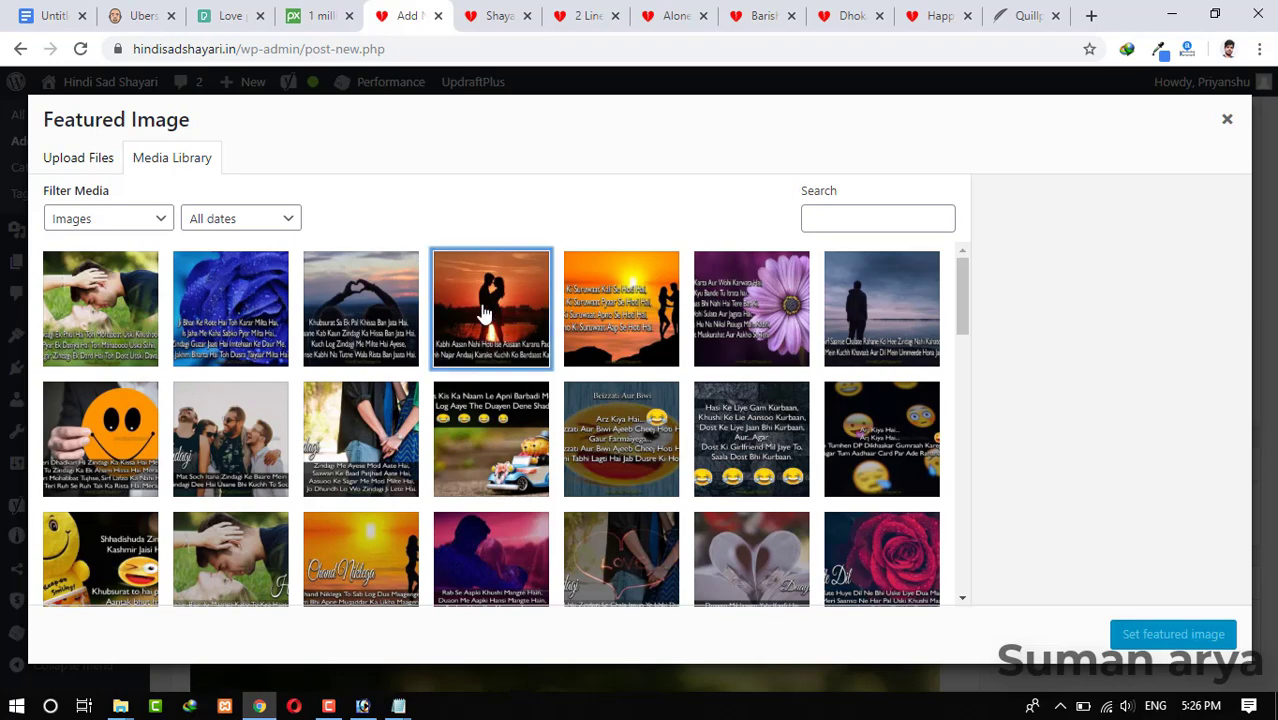
click(1158, 630)
Step: Shorten the post's permalink slug to "zindagi-shayari-in-hindi" by removing the Hindi words and 2020
scroll(565, 440, up, 15)
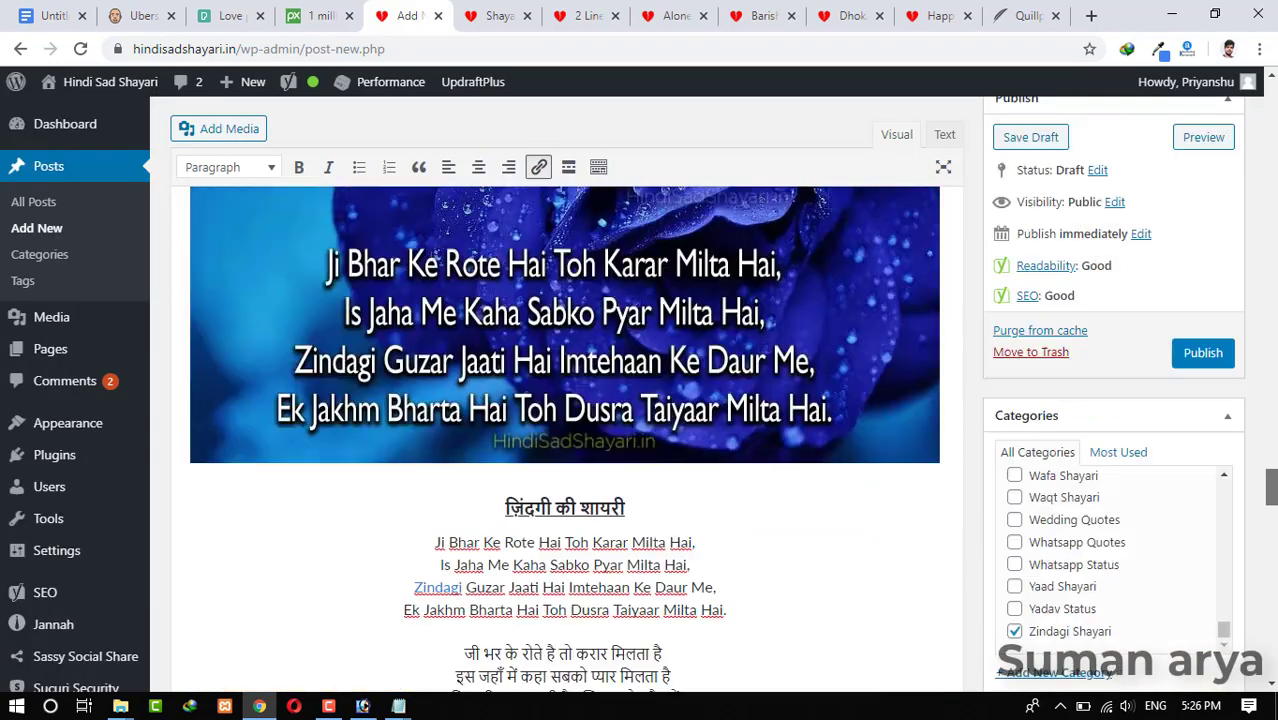
scroll(1133, 252, up, 10)
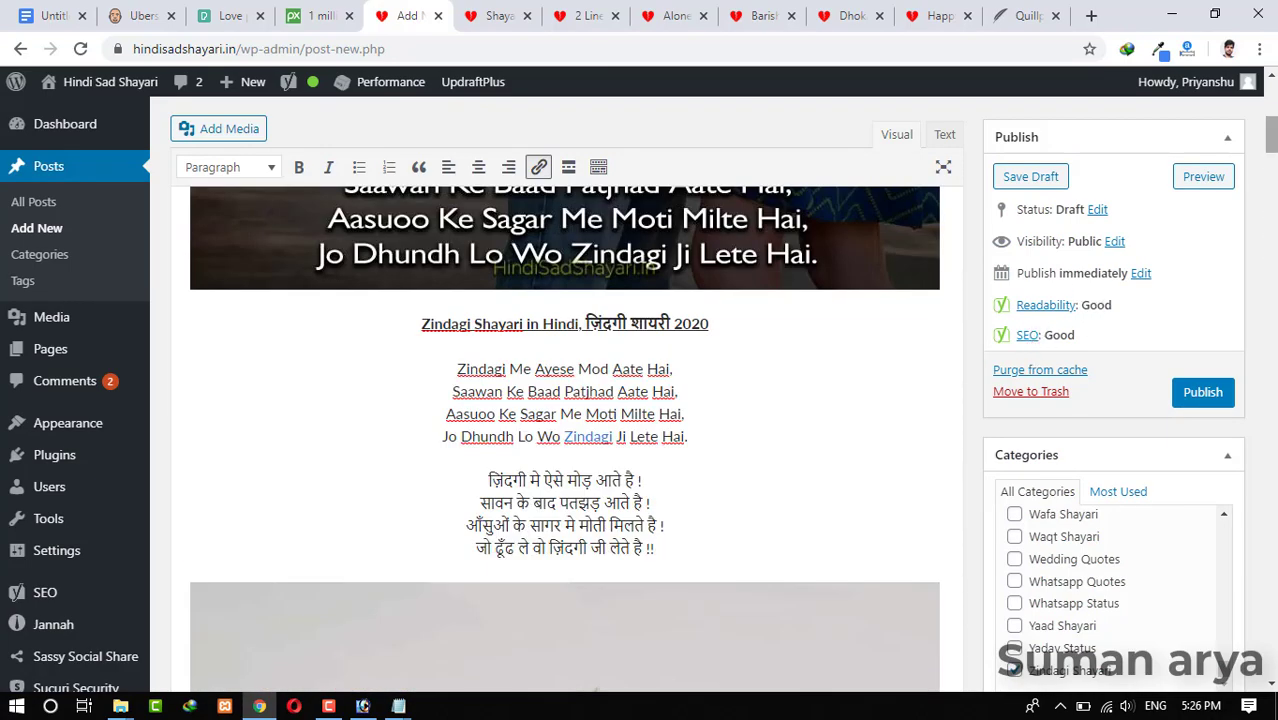
scroll(566, 400, up, 5)
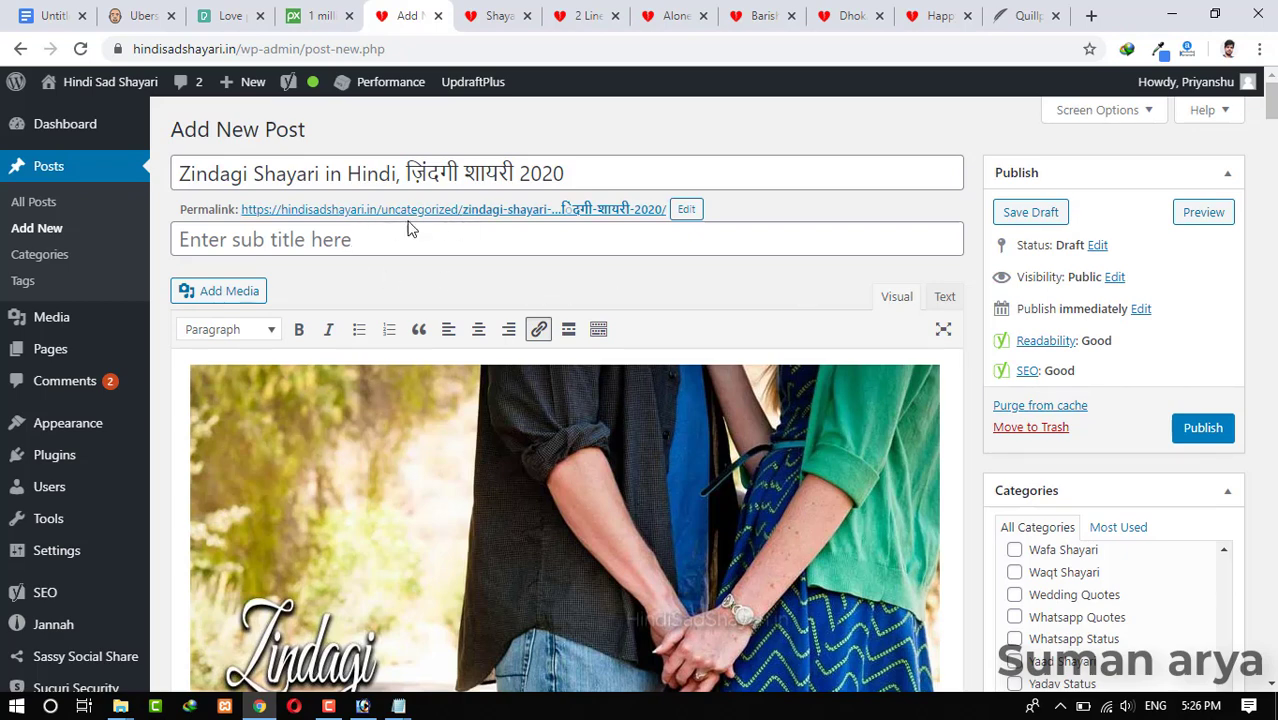
click(686, 209)
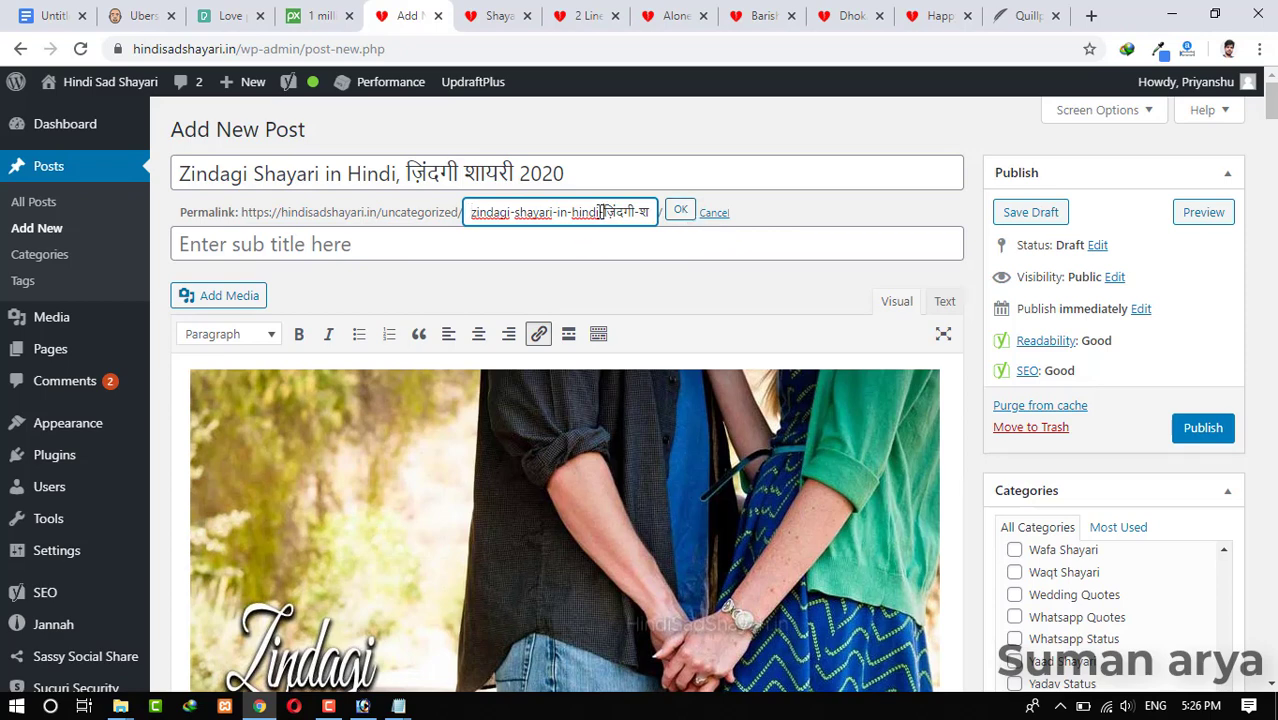
key(Delete)
key(Delete)
key(Delete)
key(Delete)
key(Delete)
key(Delete)
key(Delete)
key(Delete)
key(Delete)
key(Delete)
key(Delete)
key(Delete)
key(Delete)
key(Delete)
key(Delete)
key(Delete)
key(Delete)
key(Delete)
key(Delete)
click(680, 211)
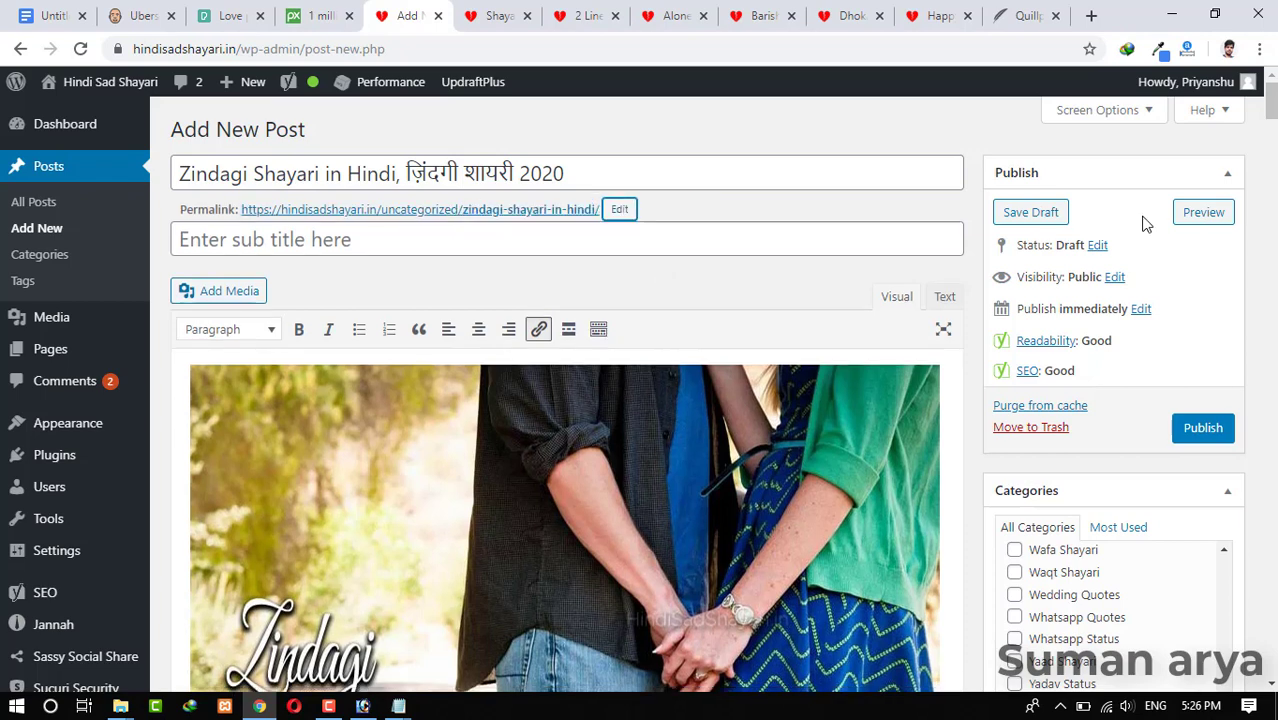
Step: Publish the post and open its live page in a new tab
click(1205, 427)
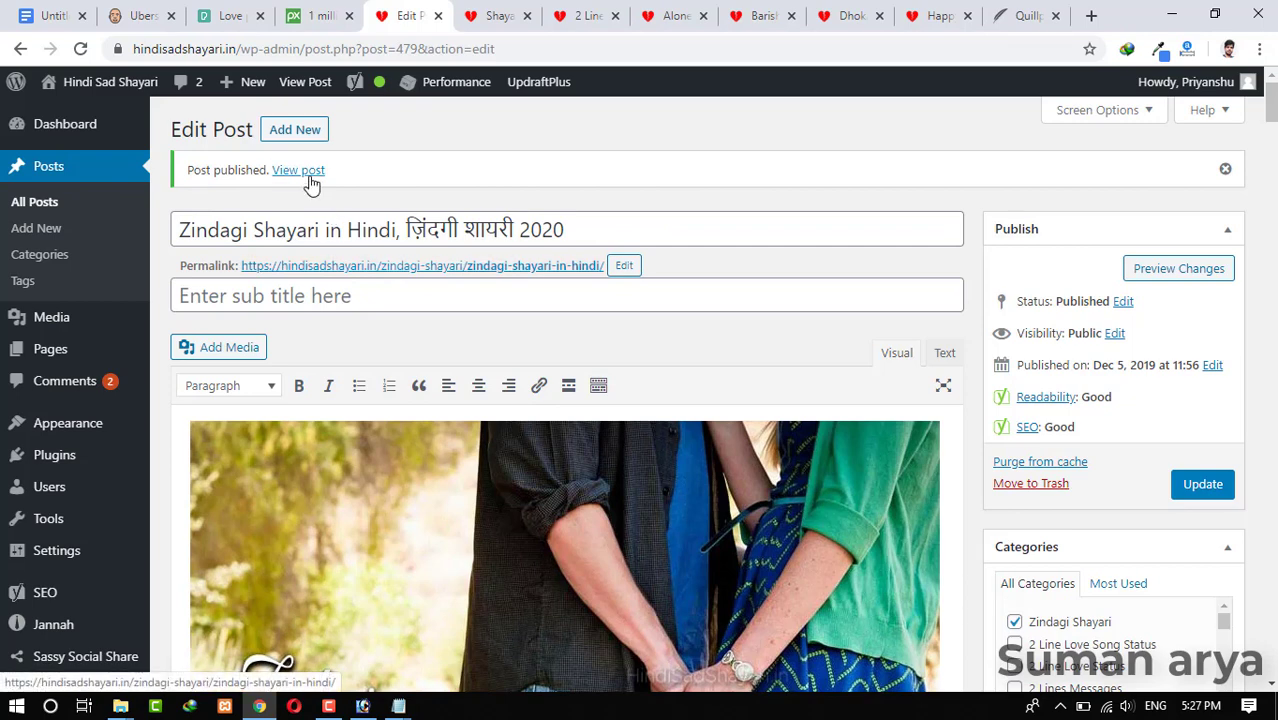
right_click(310, 180)
click(350, 188)
click(455, 15)
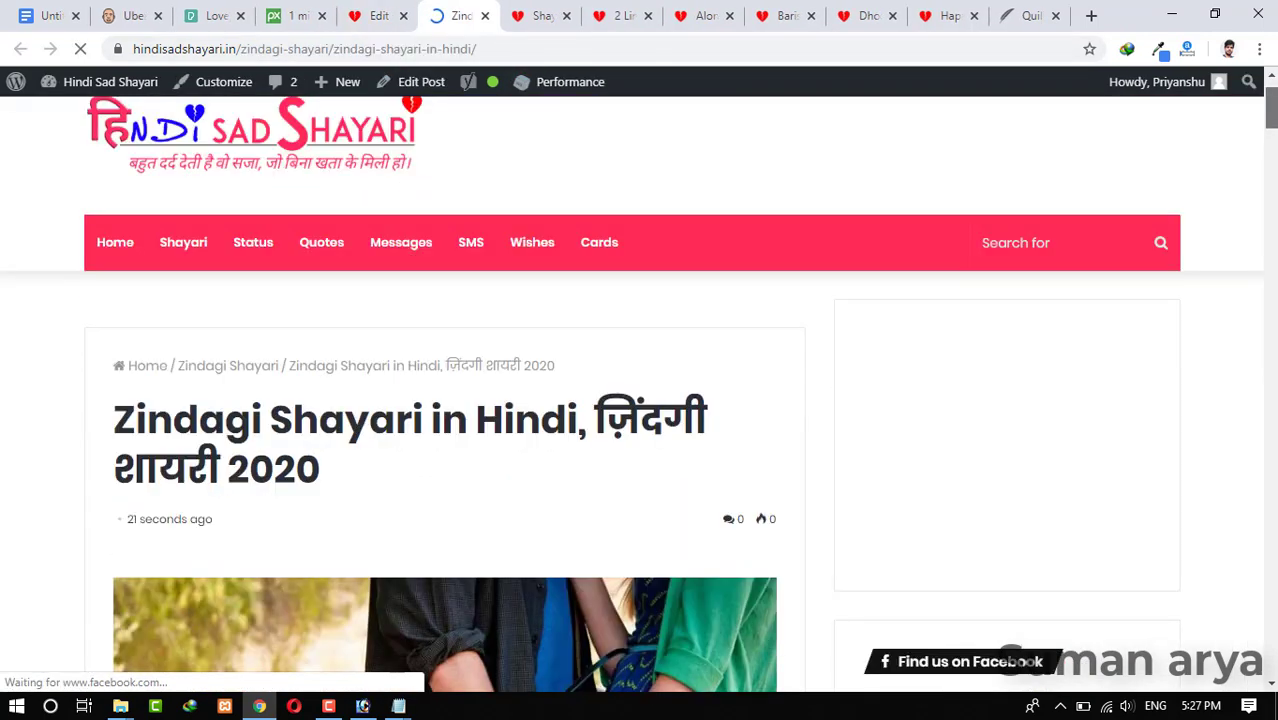
Step: Examine the published Zindagi Shayari page, checking its images, headings and centred verses
scroll(640, 400, down, 6)
scroll(640, 400, down, 3)
scroll(640, 400, down, 3)
scroll(640, 400, down, 5)
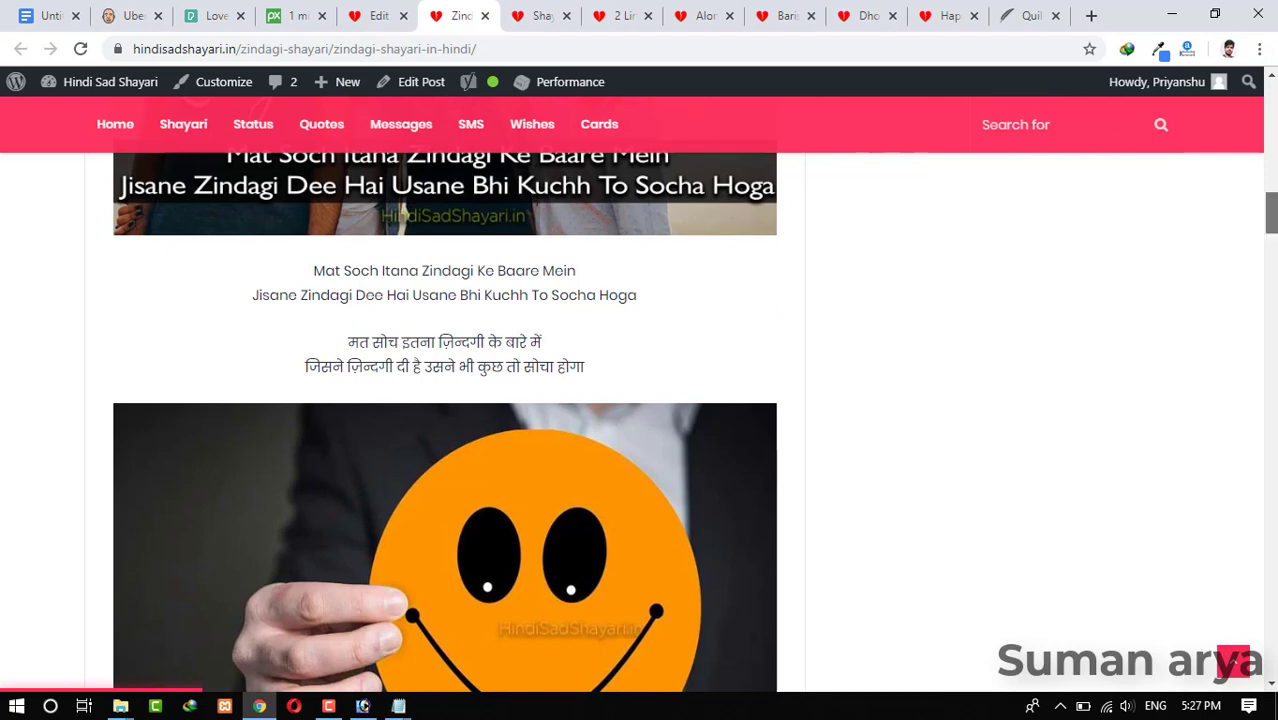
scroll(640, 400, down, 10)
scroll(640, 400, down, 9)
scroll(640, 400, down, 1)
scroll(640, 400, down, 3)
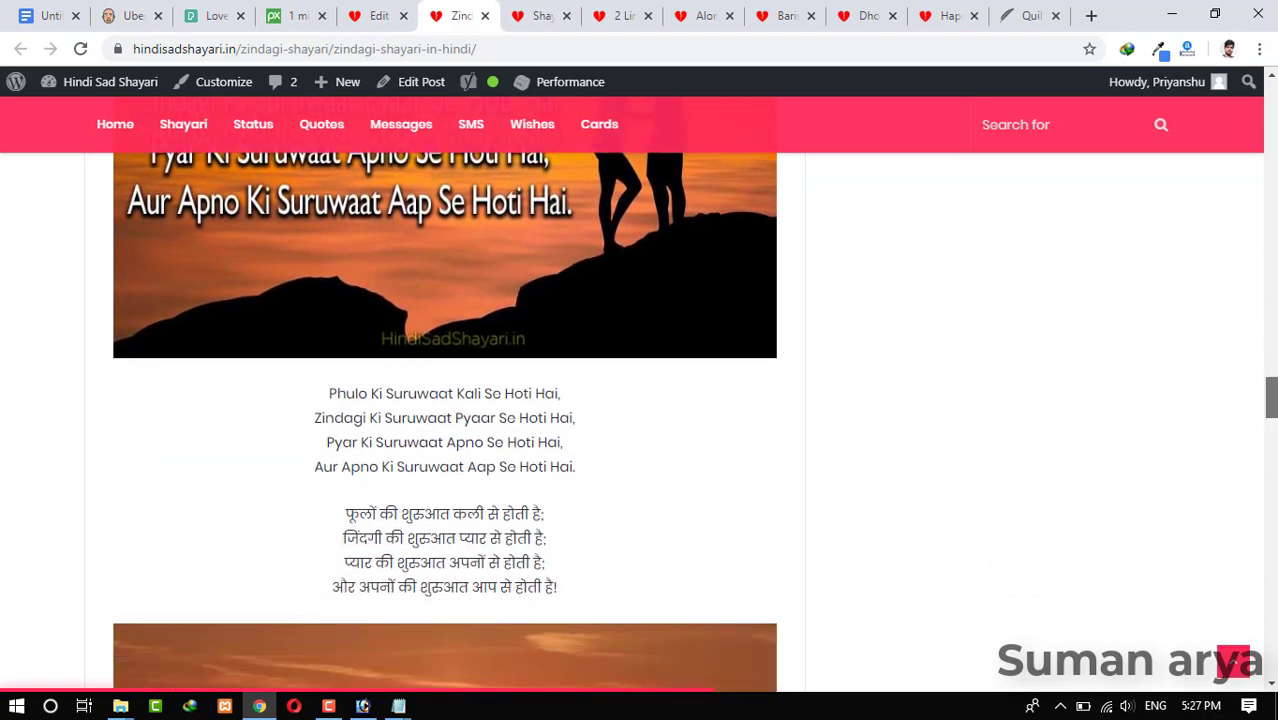
scroll(640, 400, down, 4)
scroll(640, 400, down, 2)
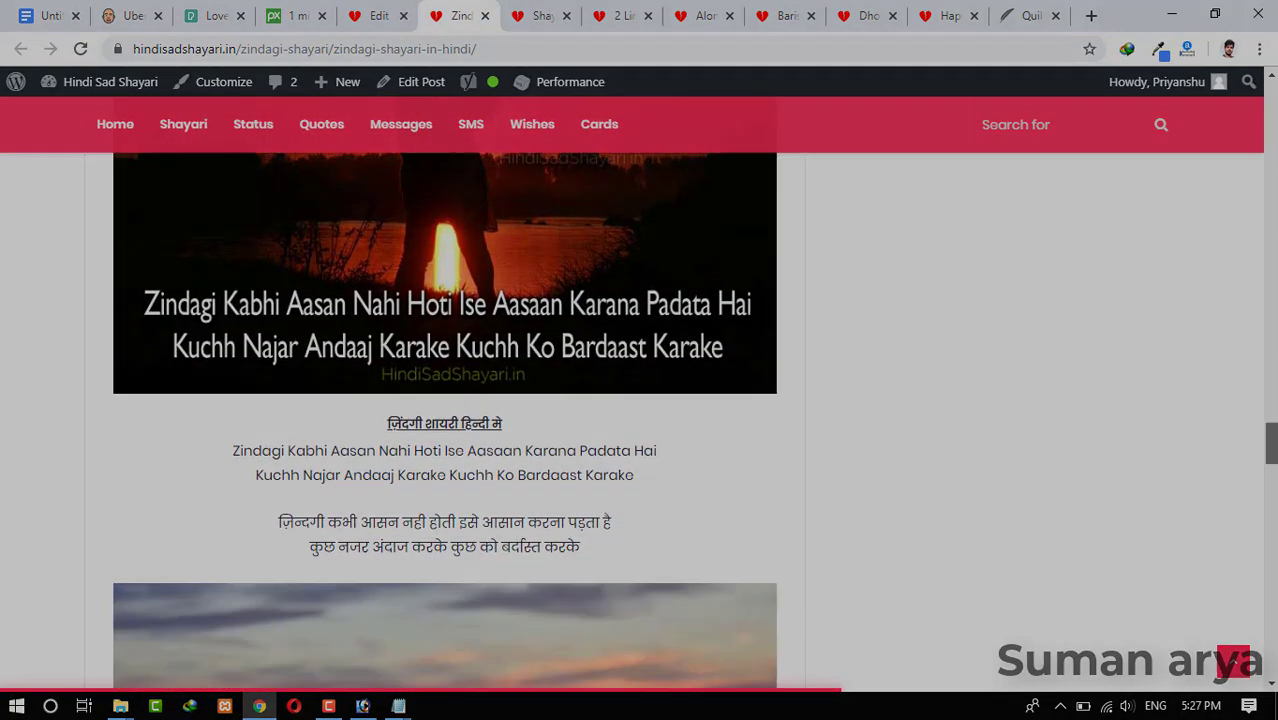